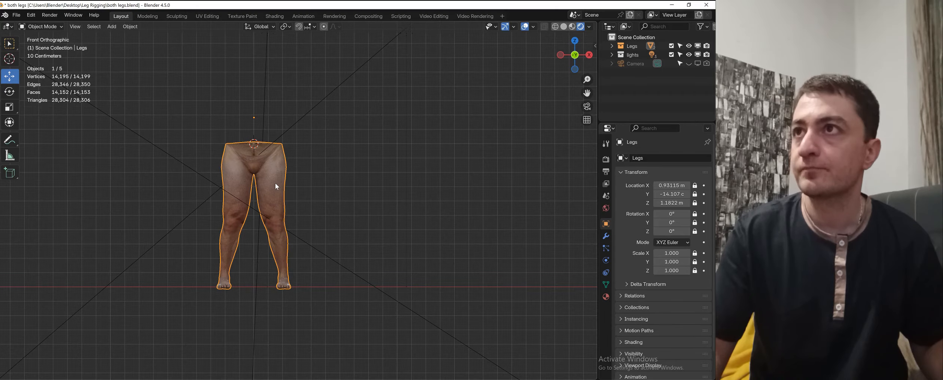
Examine the legs model from the front, sides, thighs and feet.
middle_click_drag(277, 187, 267, 212)
left_click(341, 222)
scroll(303, 229, "up", 4)
middle_click_drag(330, 239, 335, 139, "shift")
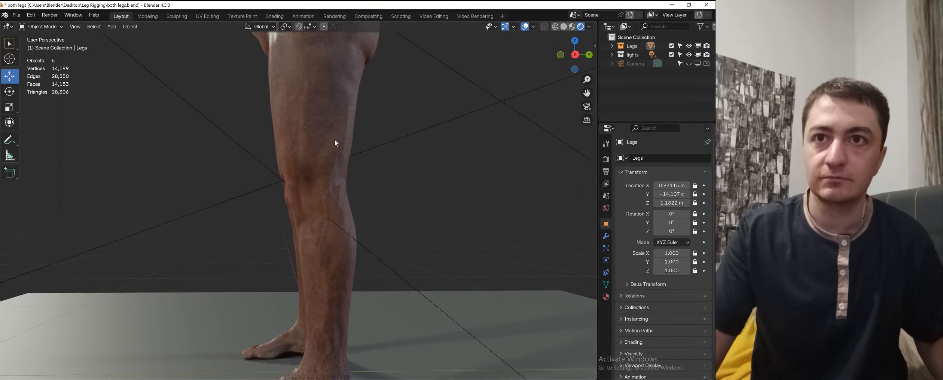
middle_click_drag(334, 219, 356, 207)
scroll(436, 223, "down", 3)
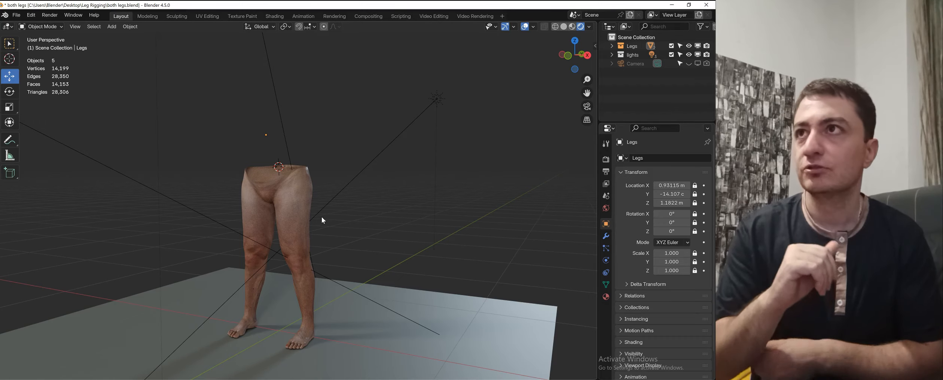
middle_click_drag(320, 211, 289, 157)
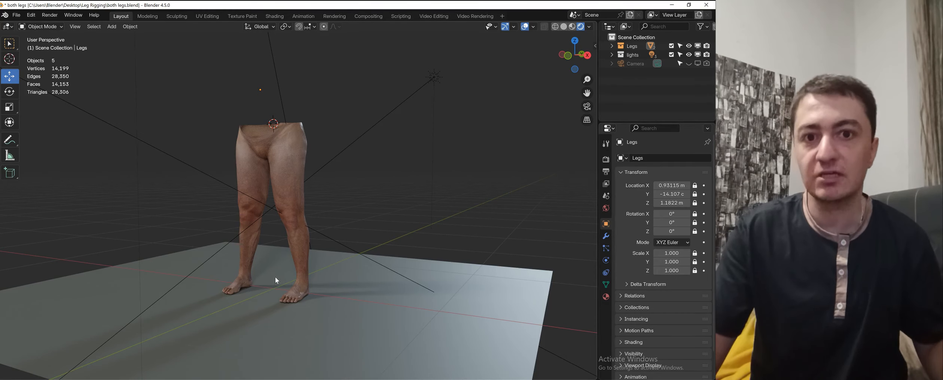
middle_click_drag(324, 257, 285, 275)
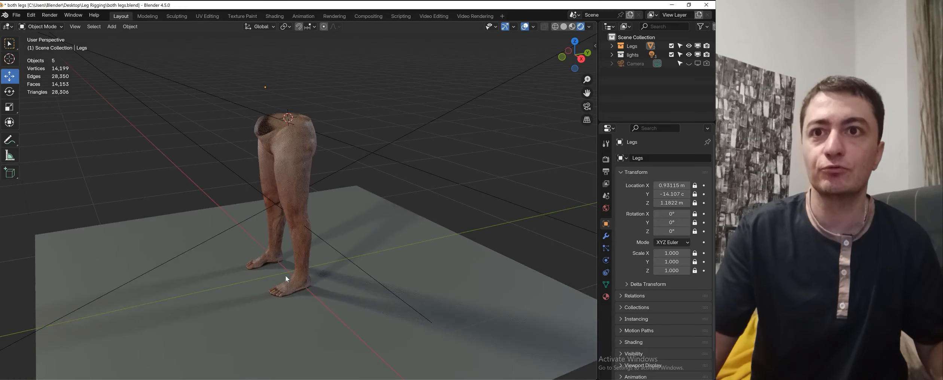
scroll(285, 276, "up", 2)
middle_click_drag(335, 249, 315, 240, "shift")
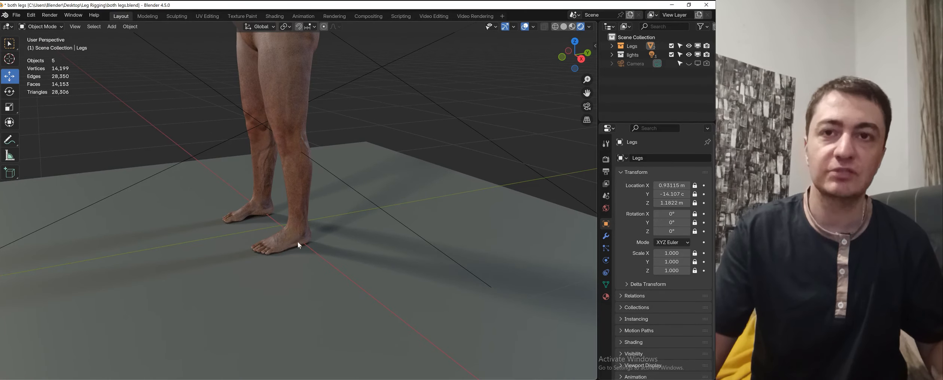
scroll(284, 243, "down", 3)
middle_click_drag(318, 215, 365, 242, "shift")
scroll(318, 255, "up", 2)
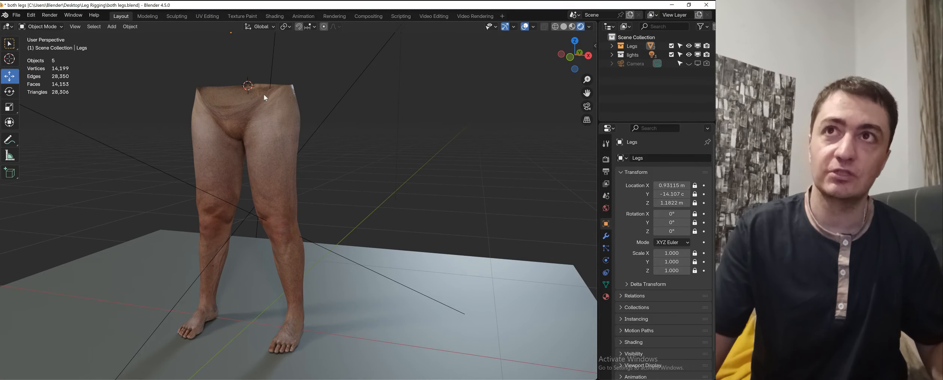
middle_click_drag(264, 97, 306, 217)
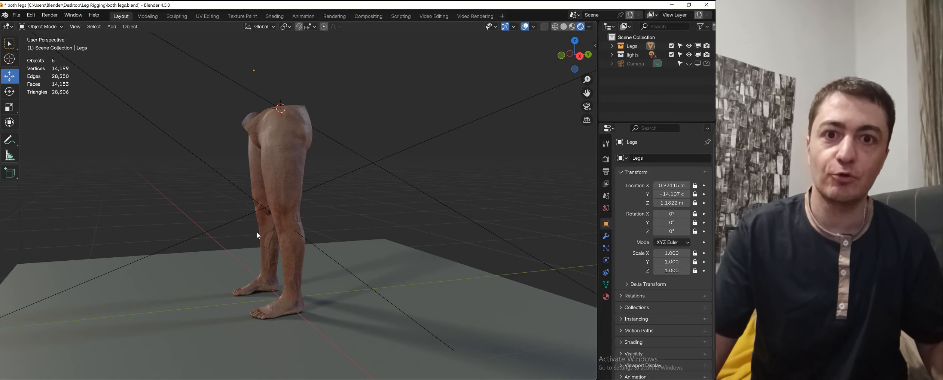
middle_click_drag(197, 283, 274, 249)
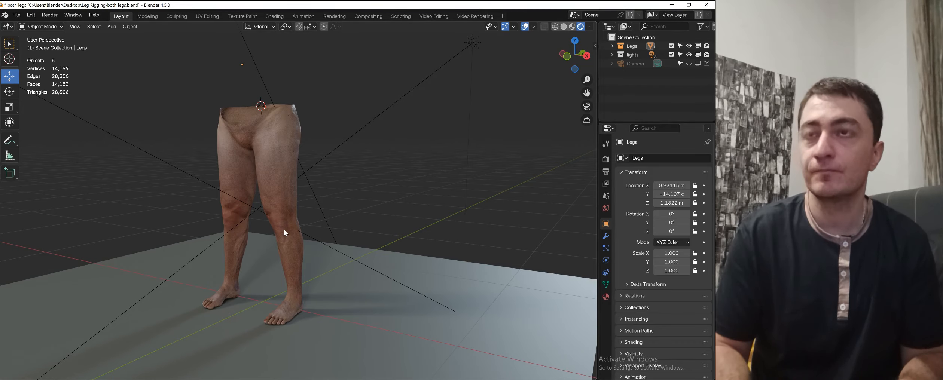
middle_click_drag(284, 229, 327, 219)
scroll(282, 235, "up", 4)
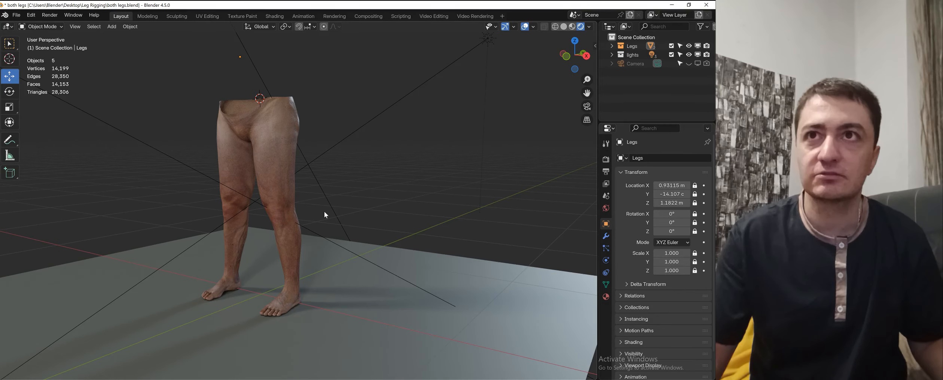
Show the legs in front orthographic view with solid shading.
key("KP_1")
scroll(304, 213, "up", 1)
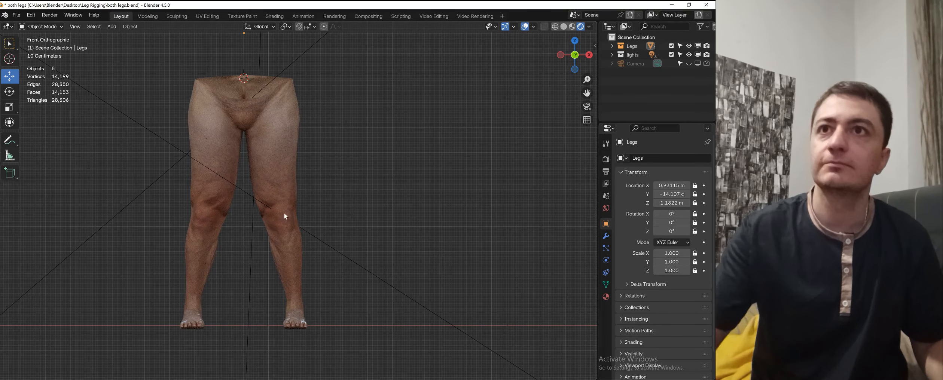
scroll(438, 53, "up", 1)
left_click(565, 27)
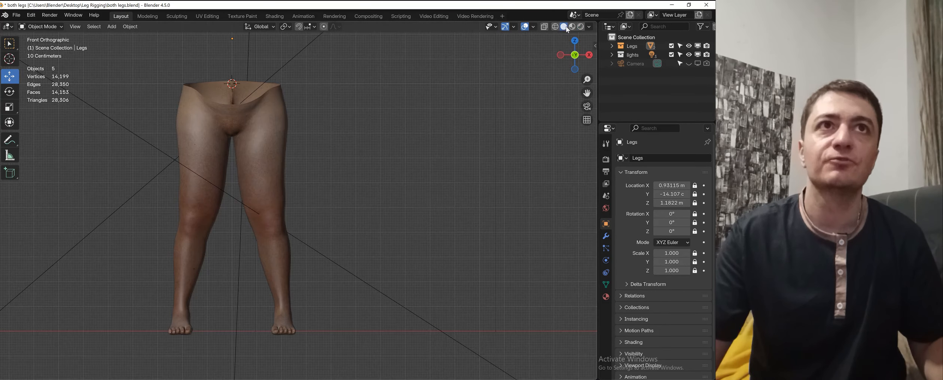
scroll(328, 177, "down", 1)
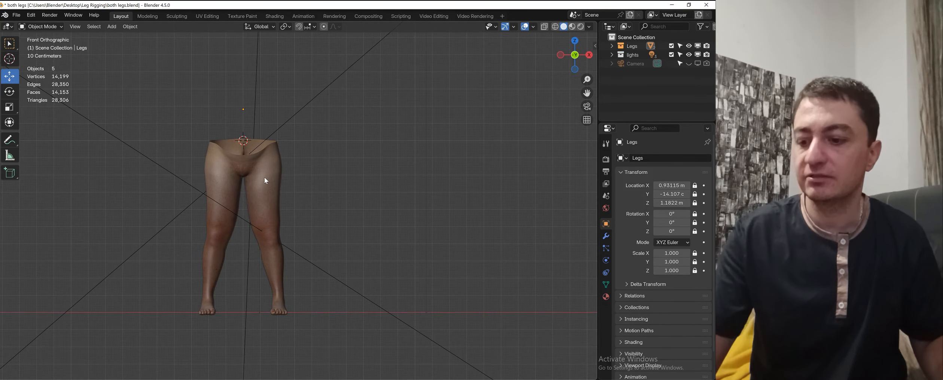
Add an armature at the 3D cursor on the pelvis and scale it down to about 0.243.
key("shift+a")
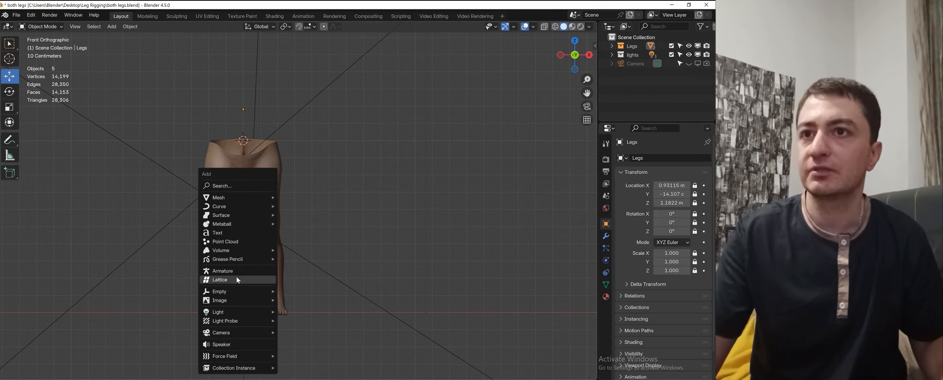
mouse_move(232, 294)
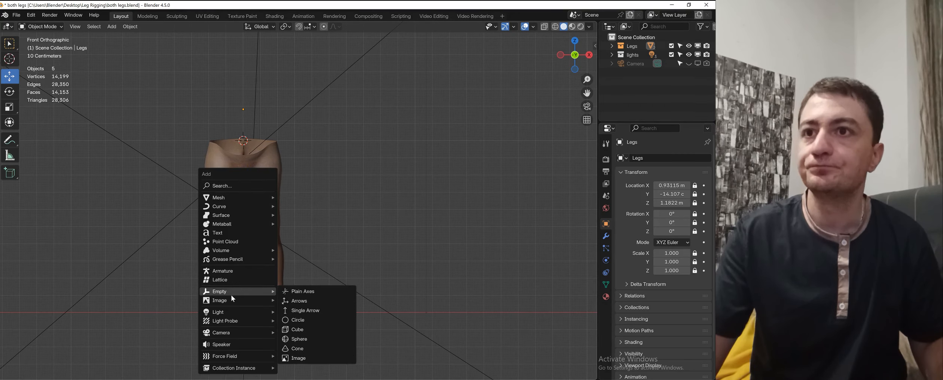
left_click(230, 272)
scroll(306, 162, "down", 2)
middle_click_drag(332, 89, 333, 115, "shift")
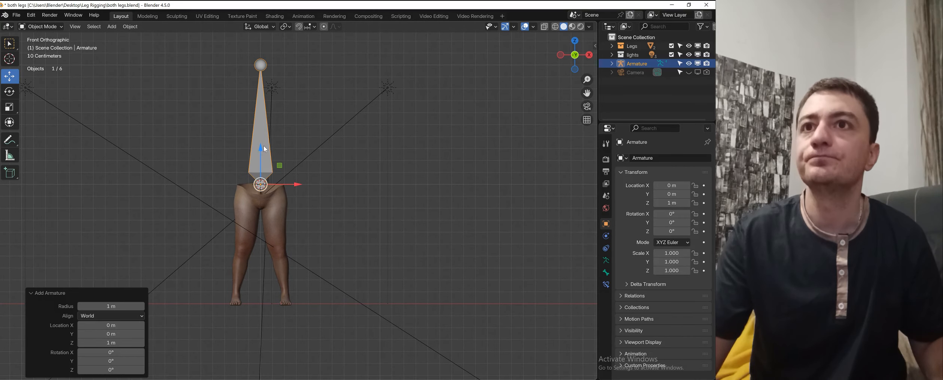
key("s")
left_click(282, 152)
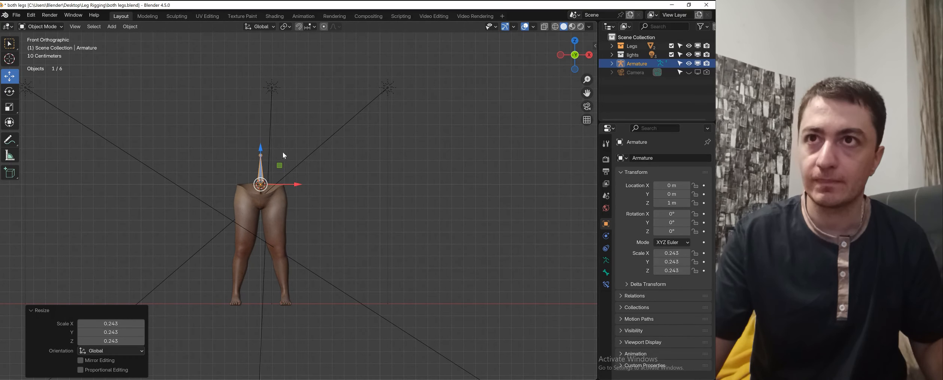
Put the Legs mesh in Edit Mode with edge selection active.
scroll(292, 161, "up", 4)
scroll(314, 182, "up", 1)
middle_click_drag(349, 156, 360, 93, "shift")
scroll(298, 194, "down", 2)
left_click(270, 171)
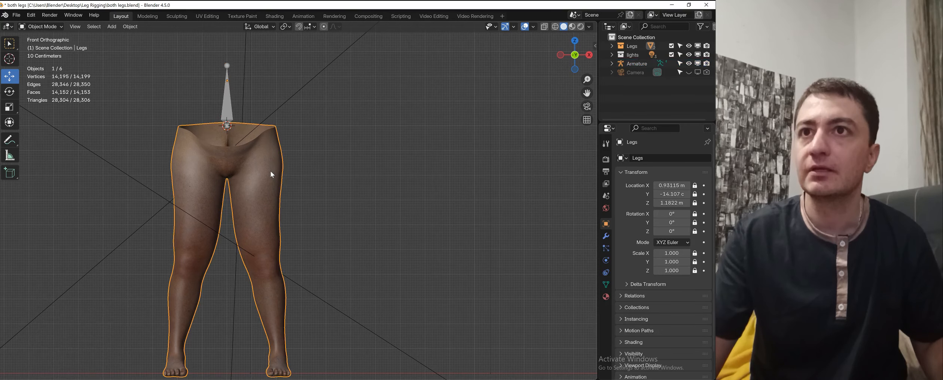
key("ctrl+Tab")
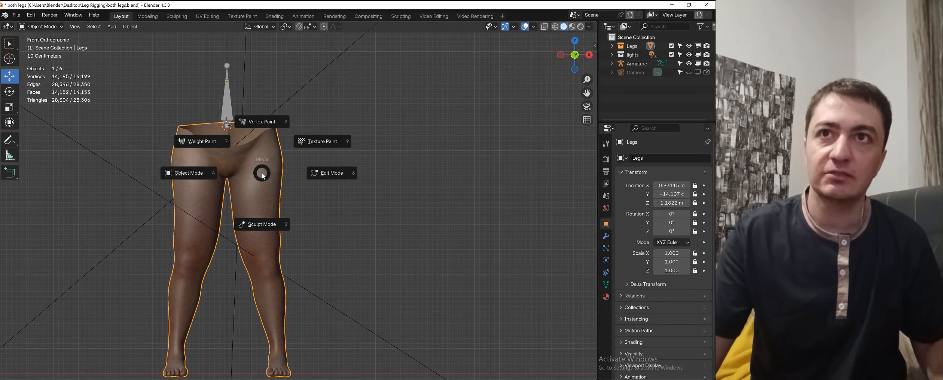
left_click(332, 173)
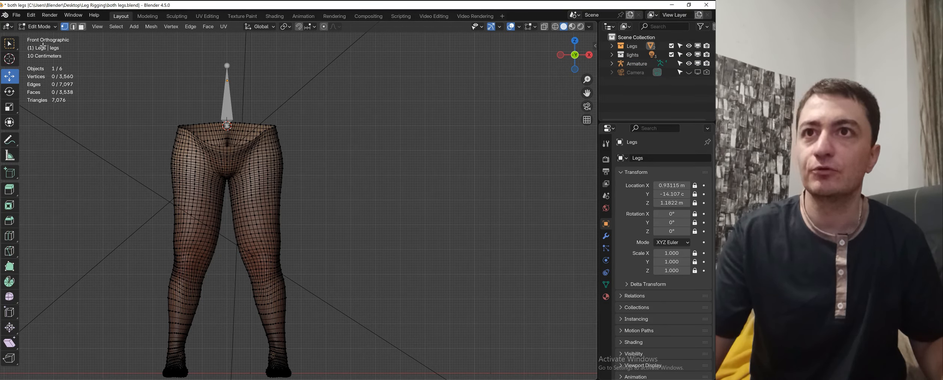
key("2")
Try selecting the edge loop that runs around both hips at crotch level and inspect it from several sides.
mouse_move(350, 128)
middle_mouse_down()
mouse_move(227, 133)
mouse_move(339, 134)
middle_mouse_up()
scroll(291, 162, "up", 3)
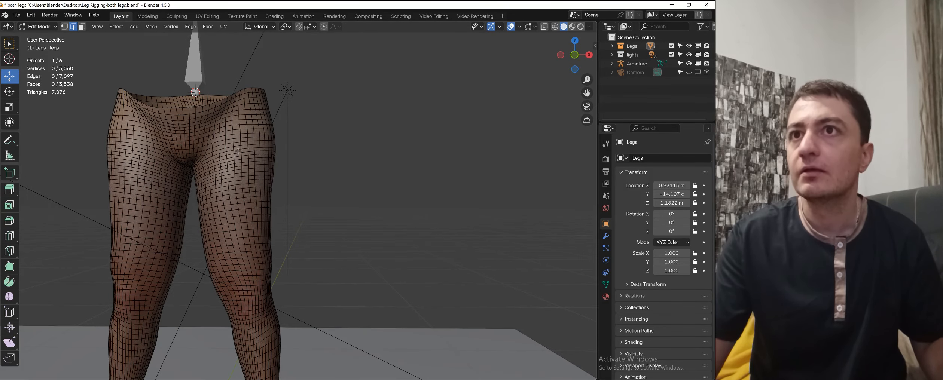
left_click(238, 151, "alt")
key("ctrl+z")
left_click(238, 150, "alt")
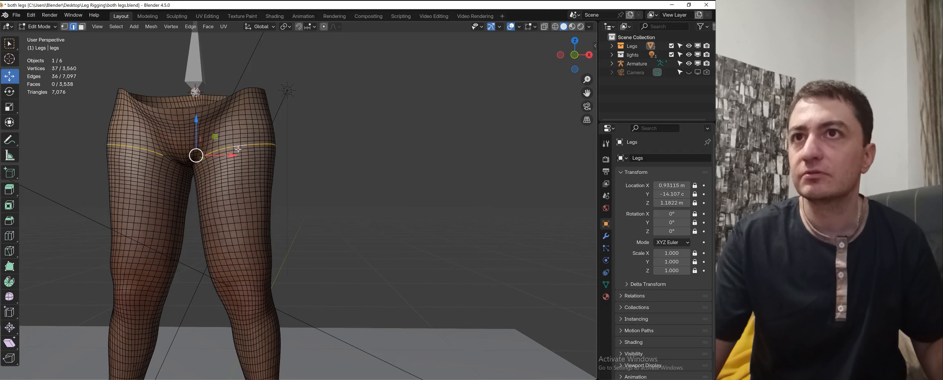
key("ctrl+z")
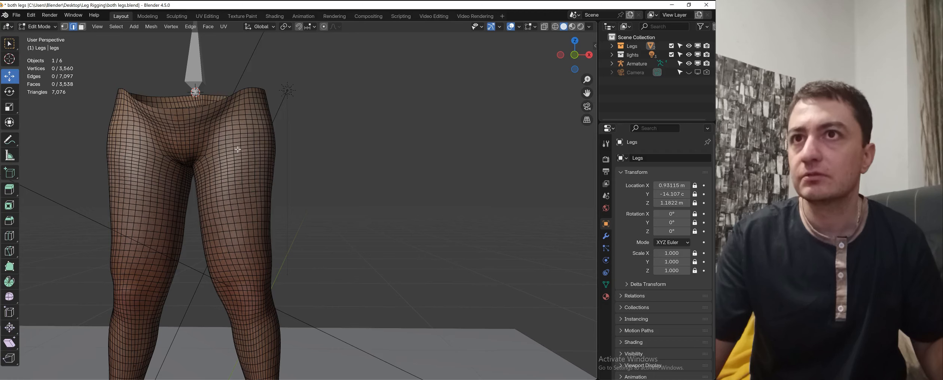
left_click(238, 149, "alt")
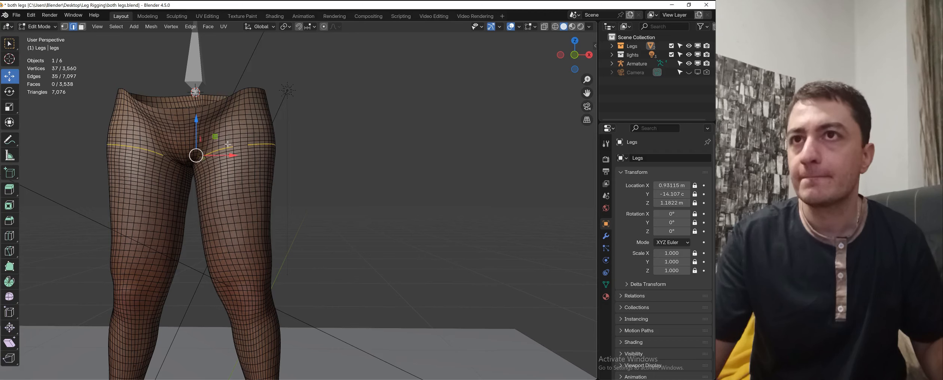
left_click(242, 146, "shift")
middle_click_drag(312, 155, 48, 158)
left_click(603, 237)
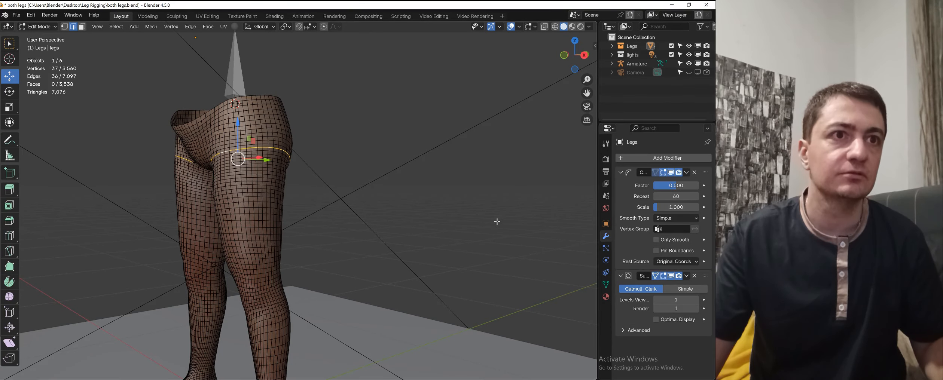
middle_click_drag(512, 234, 369, 187)
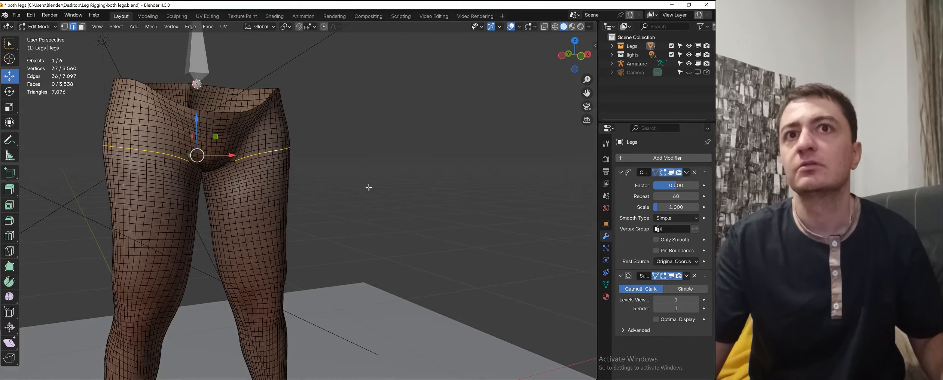
Try selecting different edge loops near the groin crease of the character's left thigh, clearing the selection between attempts.
left_click(263, 165, "alt")
middle_click_drag(311, 180, 291, 173)
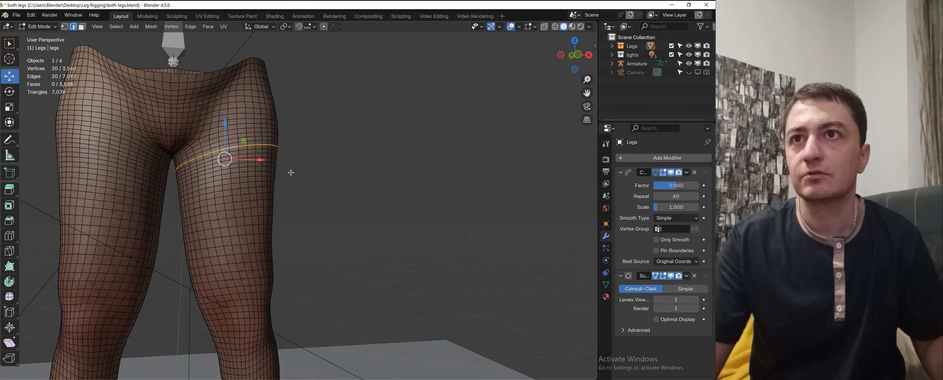
left_click(189, 147, "alt")
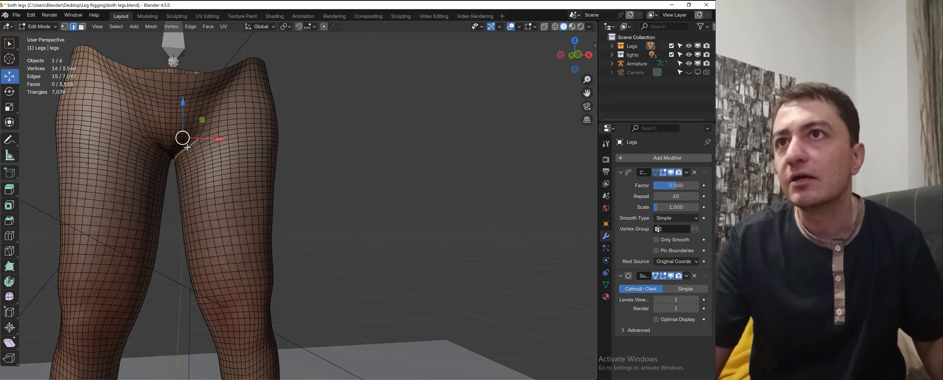
double_click(207, 137, "shift")
key("alt+a")
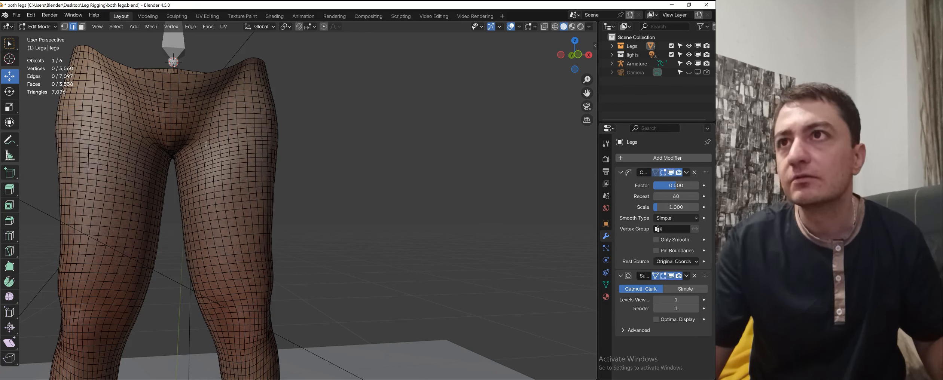
left_click(199, 145)
key("alt+a")
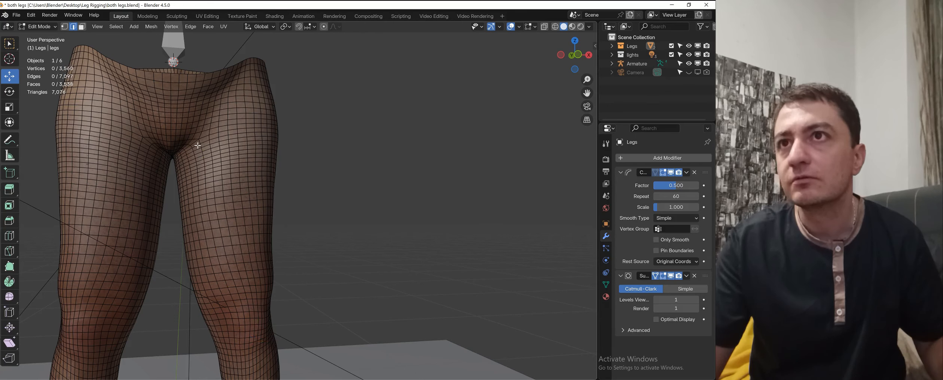
left_click(198, 146, "alt")
key("alt+a")
left_click(204, 143, "alt")
key("alt+a")
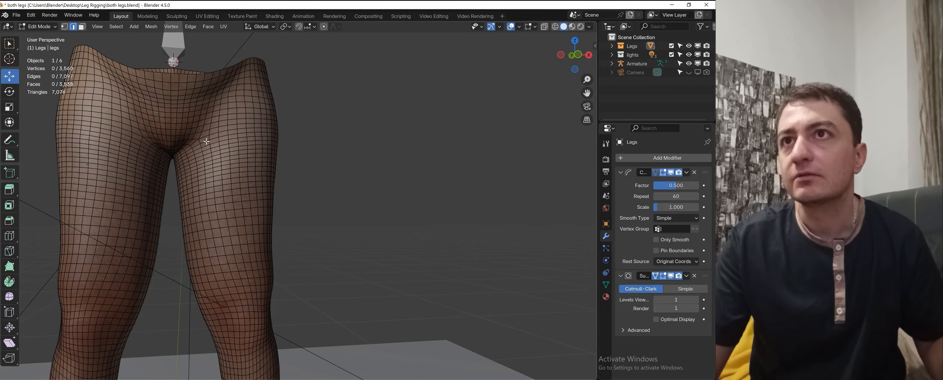
Test the edge loops at the top of the character's left thigh at closer range to compare their paths.
left_click(207, 141, "alt")
scroll(208, 142, "up", 3)
key("alt+a")
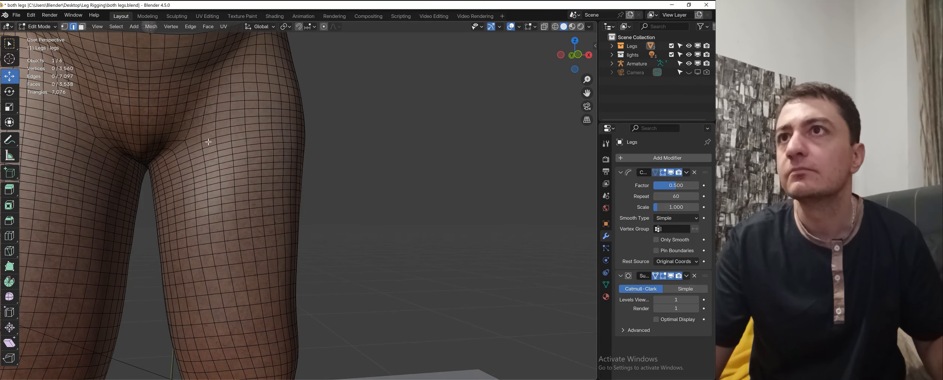
left_click(207, 141)
left_click(199, 143, "alt")
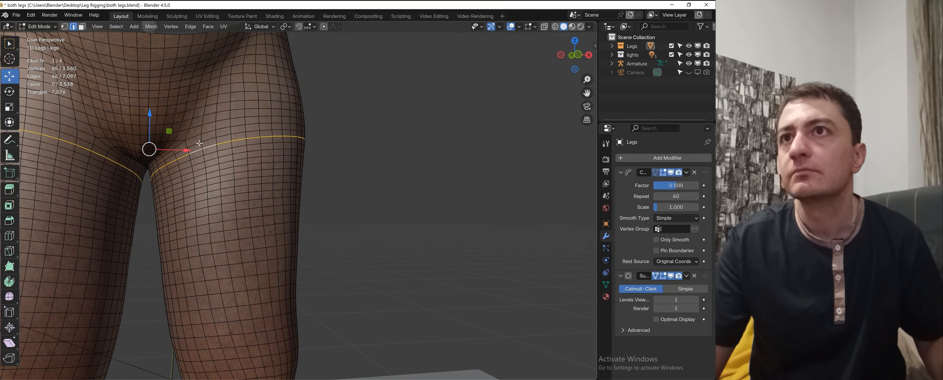
scroll(199, 144, "down", 4)
mouse_move(210, 157)
middle_mouse_down()
mouse_move(270, 168)
mouse_move(213, 154)
middle_mouse_up()
scroll(273, 169, "up", 3)
scroll(210, 150, "up", 2)
key("alt+a")
left_click(203, 142, "alt")
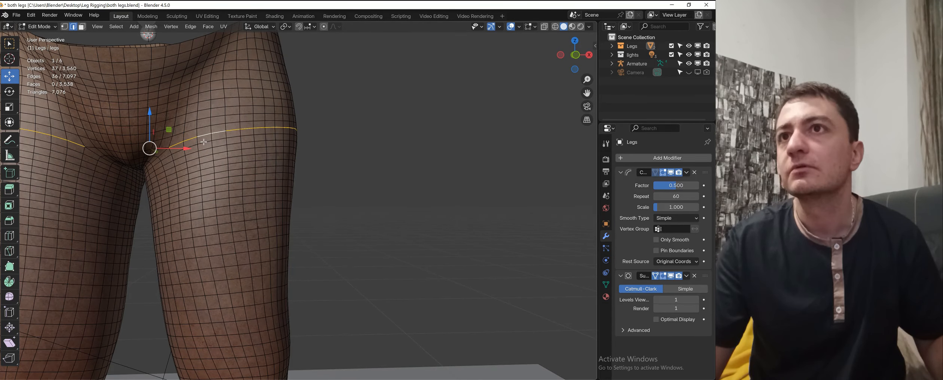
Select the edge loop around the top of the character's left thigh and snap the 3D cursor to its centre.
left_click(203, 149, "alt")
key("shift+s")
left_click(204, 187)
Return the Legs mesh to Object Mode and select the armature.
scroll(262, 176, "down", 5)
middle_click_drag(350, 179, 323, 203)
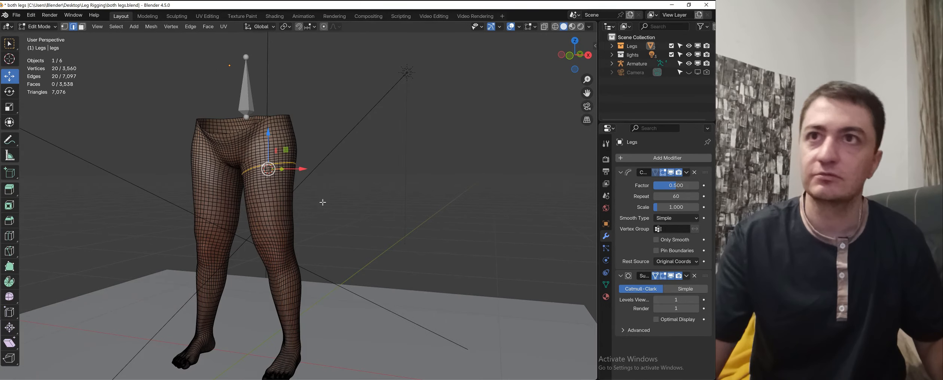
middle_click_drag(316, 175, 328, 195, "shift")
key("ctrl+Tab")
left_click(258, 196)
left_click(262, 108)
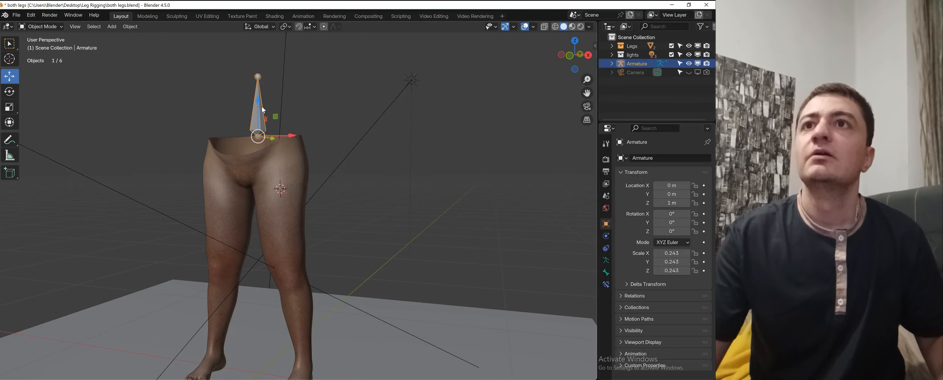
Snap the armature to the 3D cursor at the left thigh with Keep Offset and put it in Edit Mode.
key("shift+s")
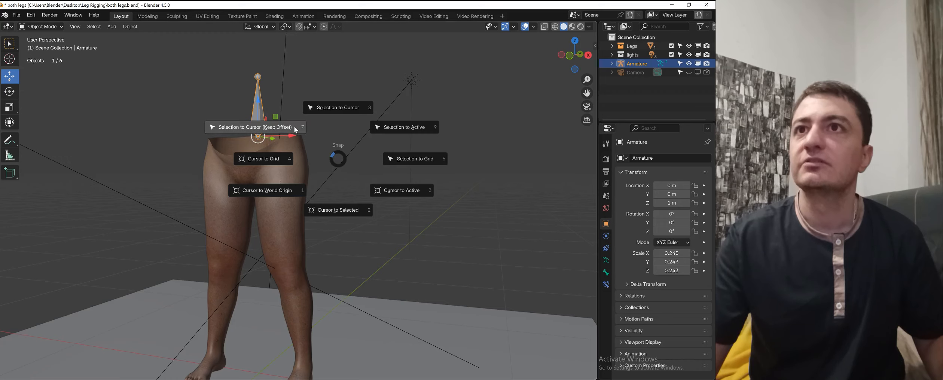
left_click(278, 127)
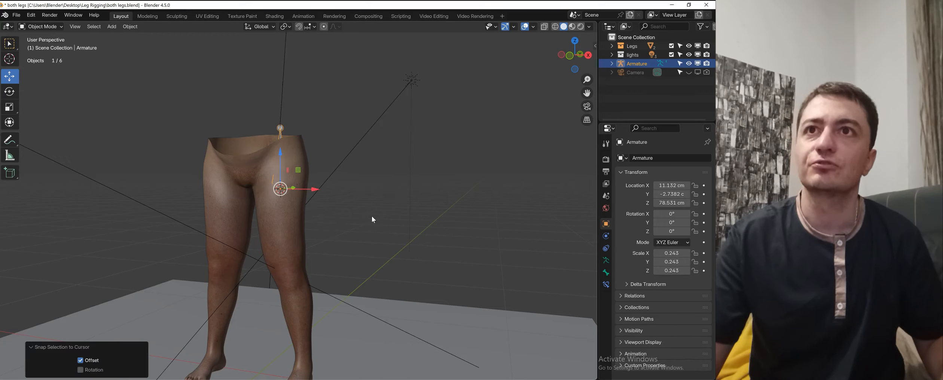
key("ctrl+Tab")
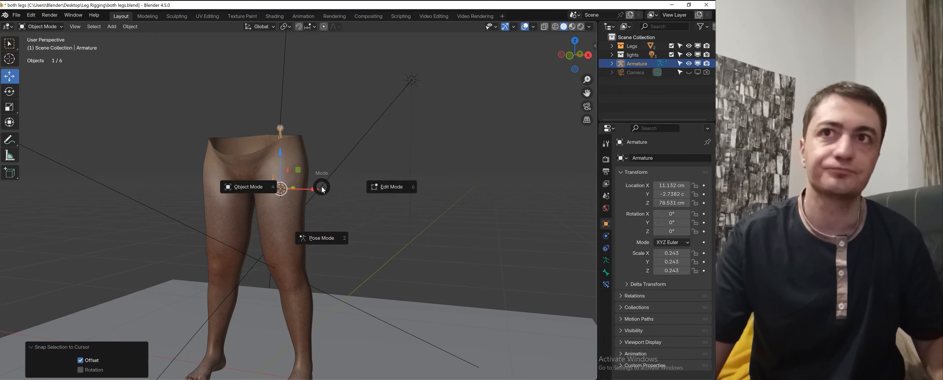
left_click(376, 189)
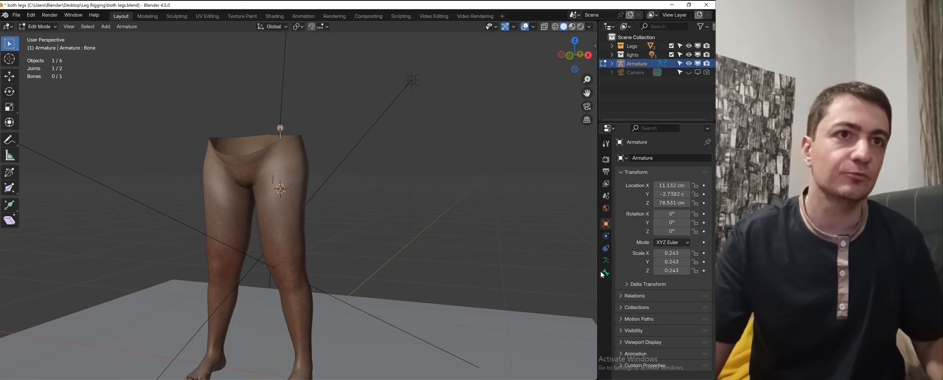
Widen the armature's properties area and enable In Front in its viewport display so the bone draws over the legs.
left_click(606, 260)
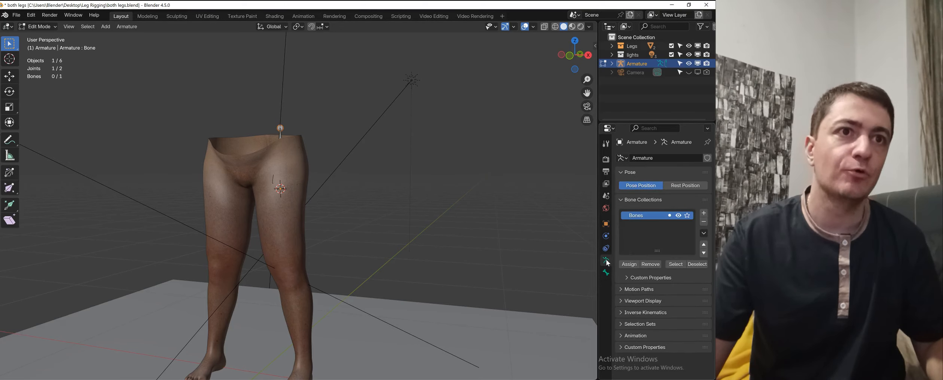
left_click_drag(599, 294, 561, 296)
left_click(594, 299)
scroll(632, 314, "down", 1)
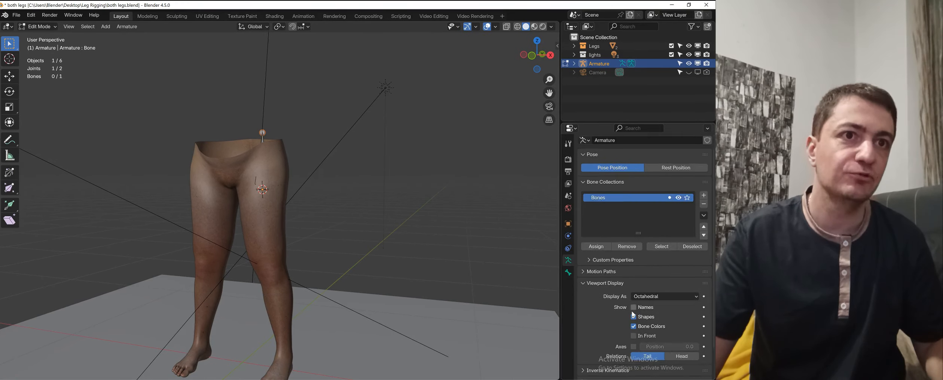
scroll(633, 315, "down", 1)
left_click(634, 318)
scroll(292, 183, "up", 1)
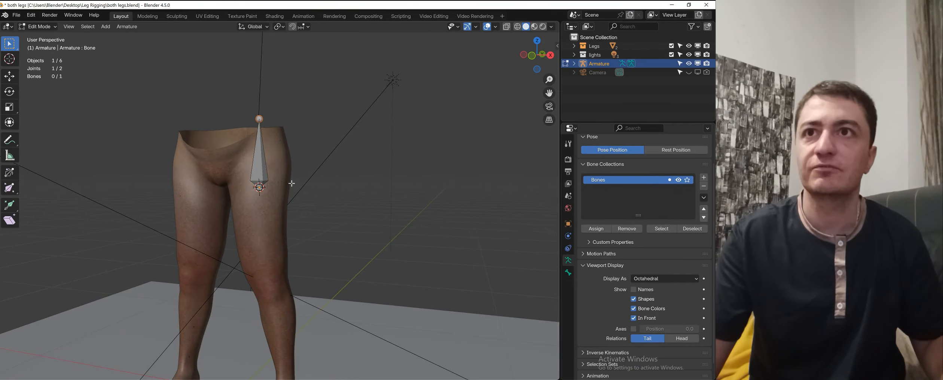
scroll(292, 183, "down", 2)
middle_click_drag(394, 194, 330, 207)
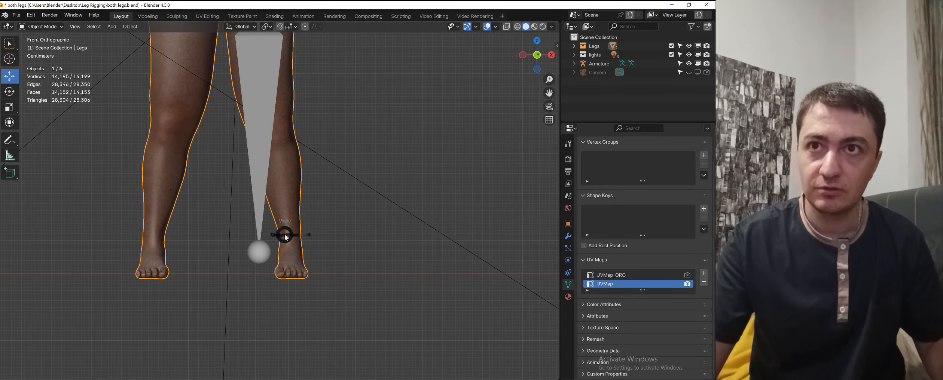
Put the Legs mesh in Edit Mode with the character's left ankle in view.
key("ctrl+Tab")
left_click(387, 237)
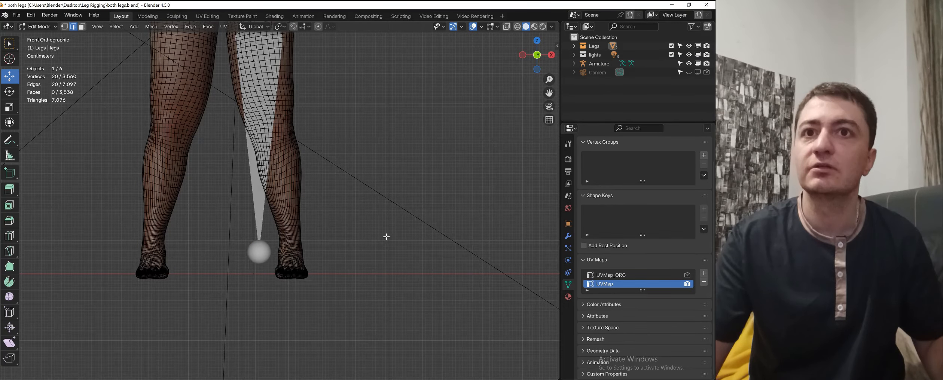
middle_click_drag(386, 237, 302, 284)
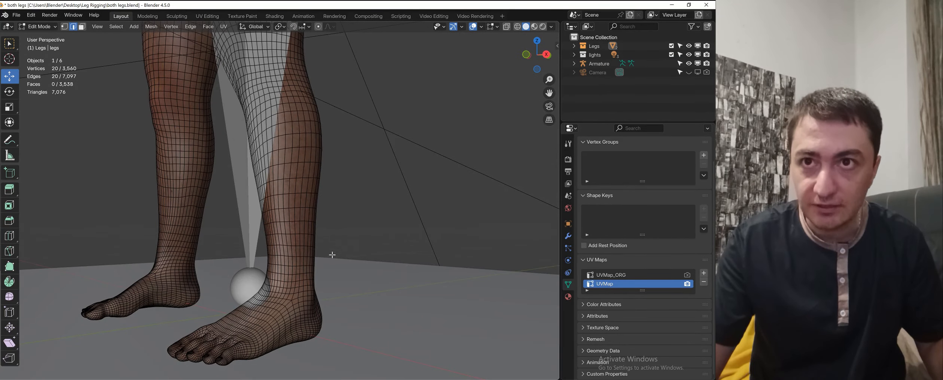
Try selecting the edge loop around the character's left ankle, clearing the selection between attempts.
left_click(302, 280, "alt")
key("alt+a")
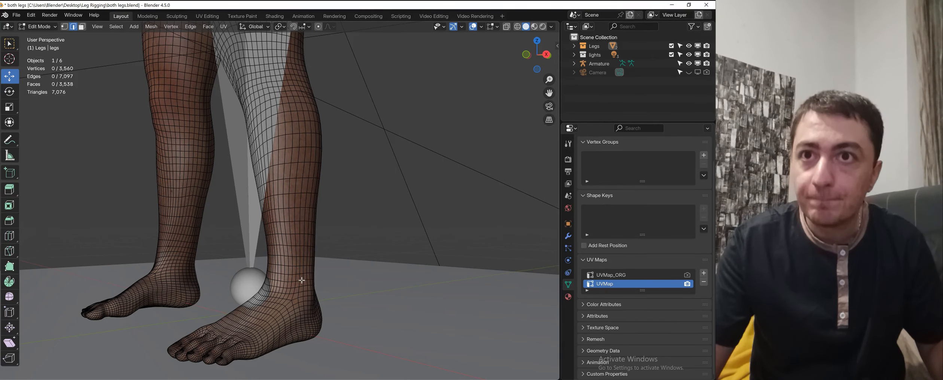
left_click(302, 280, "alt")
key("alt+a")
left_click(302, 281)
left_click(301, 282, "alt")
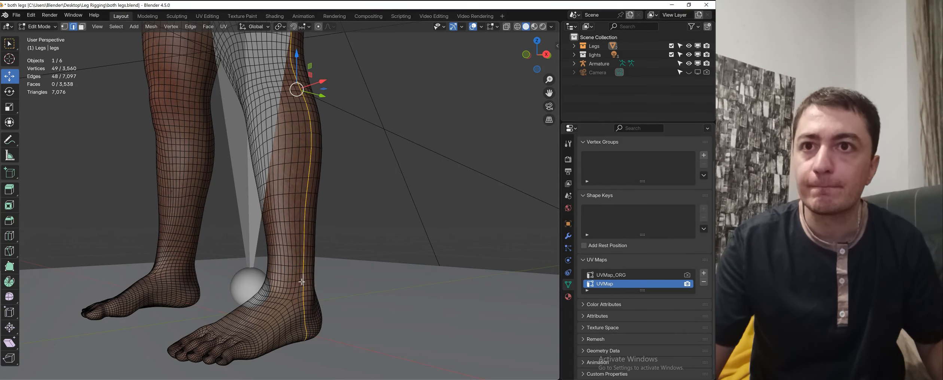
scroll(302, 281, "up", 3)
key("alt+a")
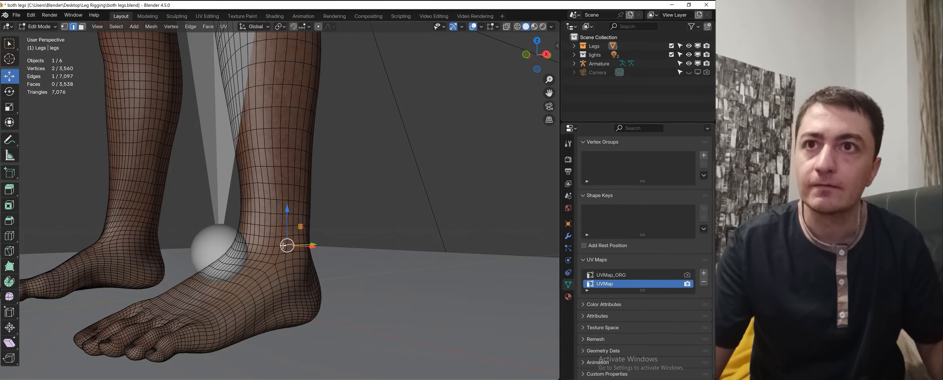
Select the edge loop around the character's left ankle and snap the 3D cursor to its centre.
double_click(283, 246)
scroll(351, 248, "down", 2)
mouse_move(352, 249)
middle_mouse_down()
mouse_move(283, 250)
mouse_move(346, 253)
middle_mouse_up()
key("shift+s")
left_click(355, 290)
Switch from the Legs mesh to editing the armature and snap the bone's lower joint to the 3D cursor at the ankle.
scroll(337, 262, "down", 5)
key("Tab")
left_click(279, 251)
left_click(276, 248)
key("Tab")
left_click(315, 247)
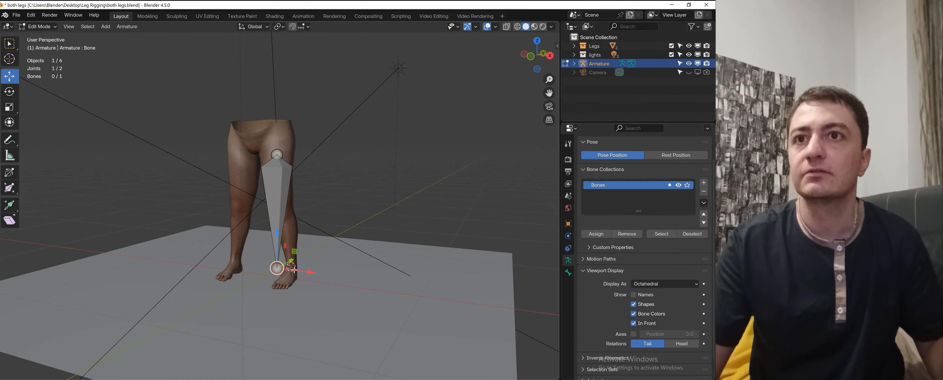
key("shift+s")
left_click(204, 241)
Subdivide the left leg's bone with one cut into a thigh bone and a shin bone.
middle_click_drag(262, 243, 337, 221)
scroll(344, 209, "up", 3)
scroll(343, 208, "down", 1)
left_click(284, 195)
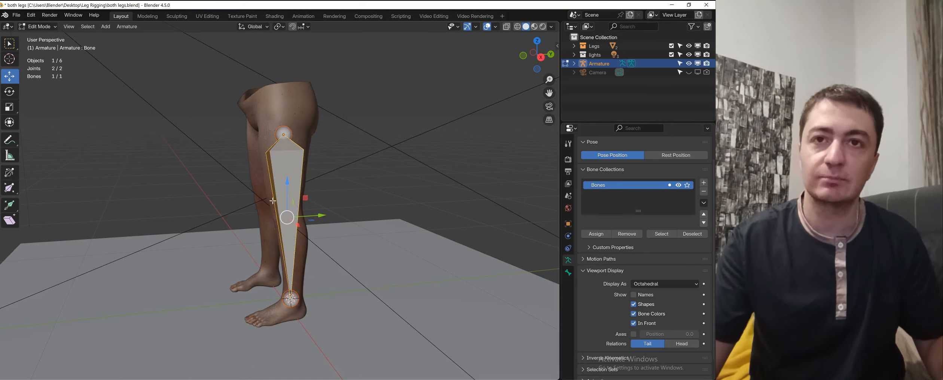
right_click(290, 182)
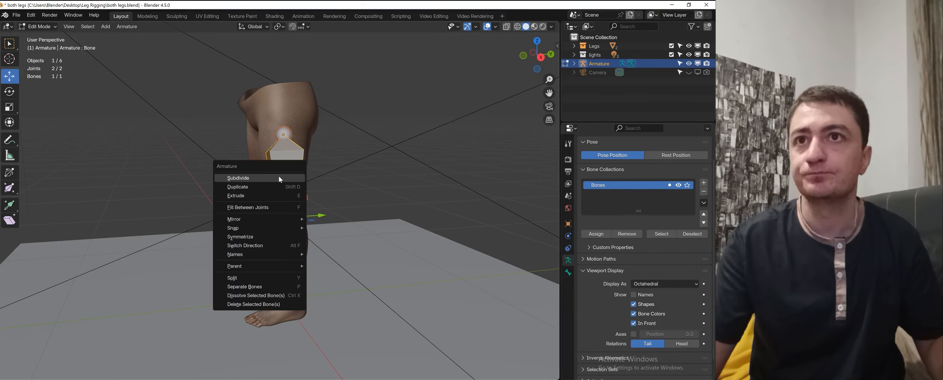
left_click(280, 179)
scroll(301, 234, "up", 3)
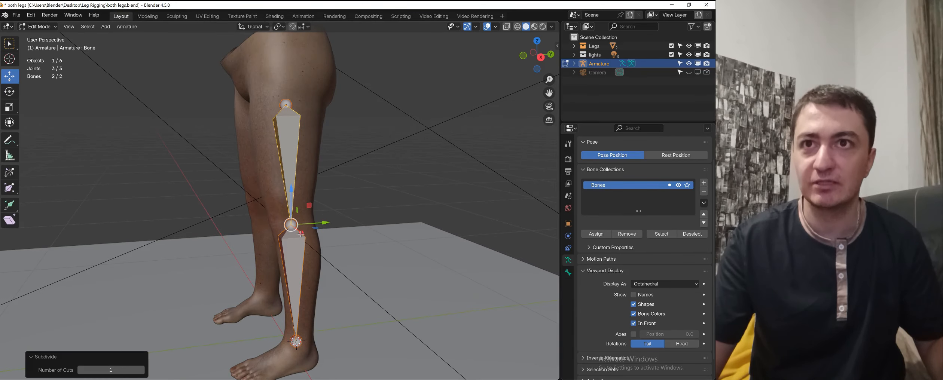
In the right orthographic view, move the knee joint about -3.98 cm along Y, toward the front of the knee.
key("alt+a")
key("KP_3")
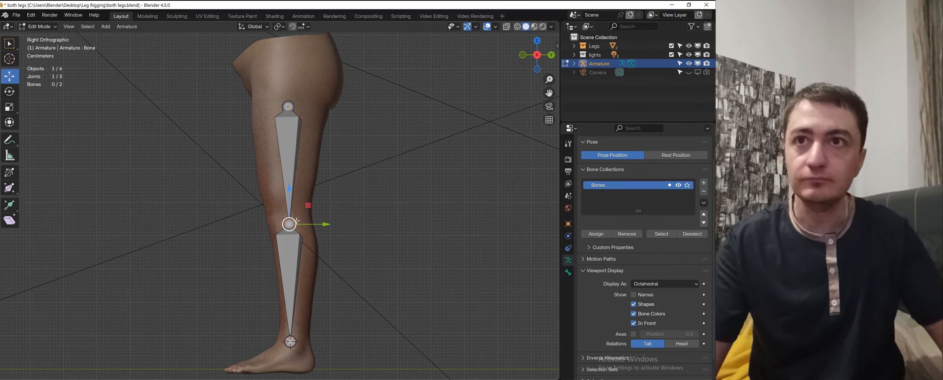
left_click_drag(326, 227, 313, 232)
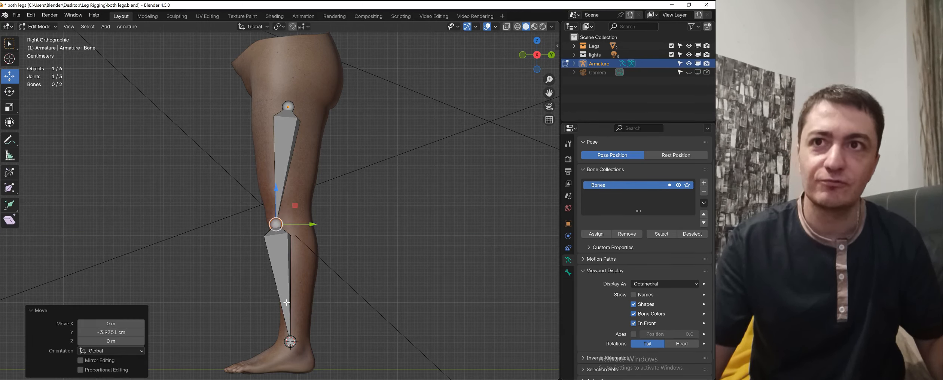
left_click(277, 250)
left_click(288, 148)
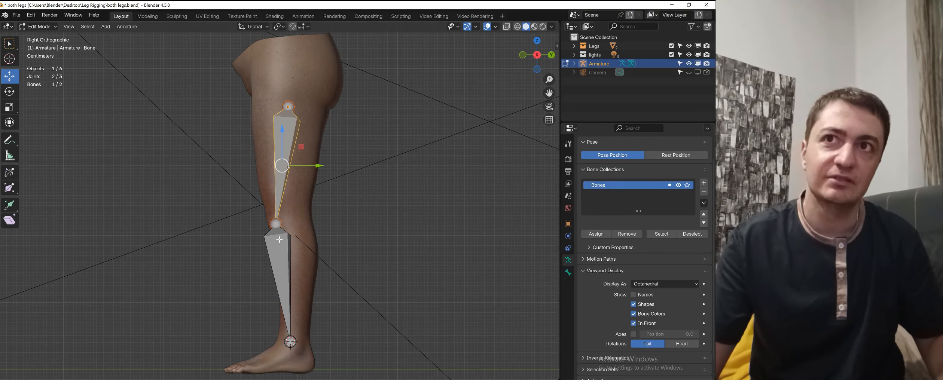
left_click(286, 221, "shift")
left_click(294, 228)
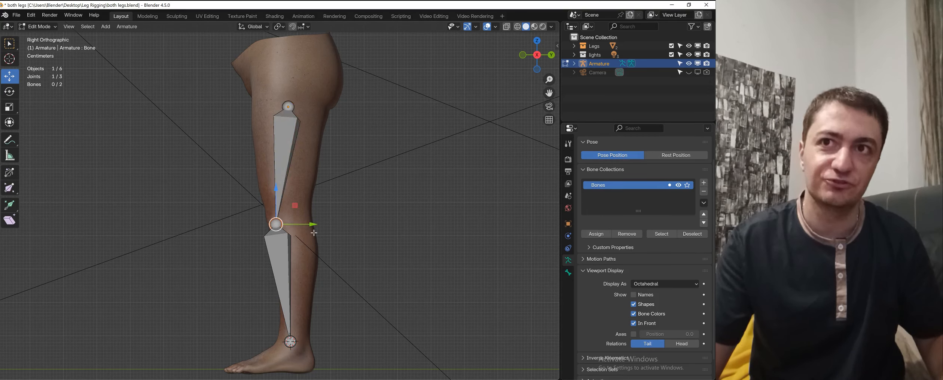
left_click_drag(314, 224, 313, 224)
Take the armature out of Edit Mode and start editing the Legs mesh around the character's left knee.
middle_click_drag(326, 247, 352, 243)
scroll(303, 248, "up", 2)
key("ctrl+Tab")
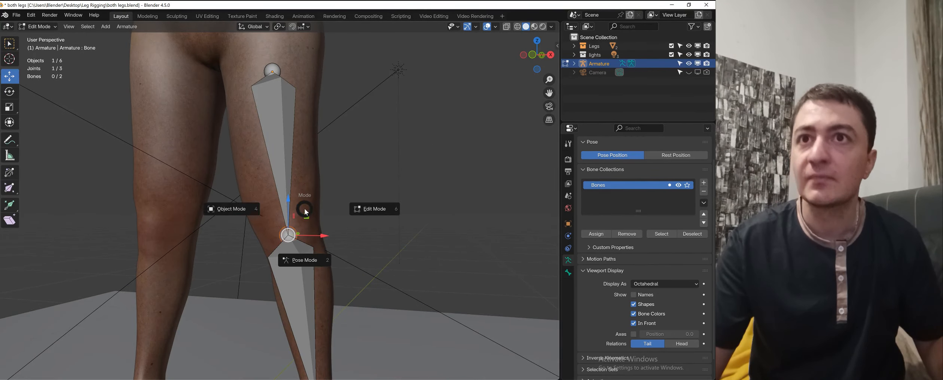
left_click(232, 209)
left_click(310, 194)
key("Tab")
scroll(321, 262, "up", 3)
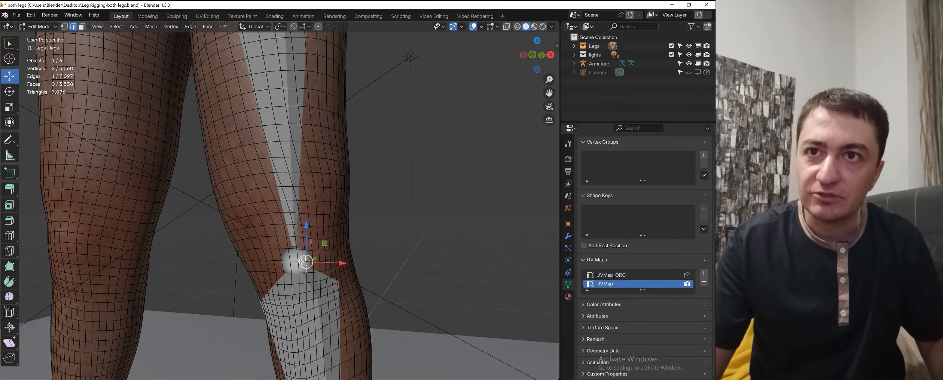
Try selecting the edge loop around the left knee at the knee joint, clearing the selection after each attempt.
left_click(302, 262, "alt")
key("alt+a")
left_click(302, 262, "alt")
key("alt+a")
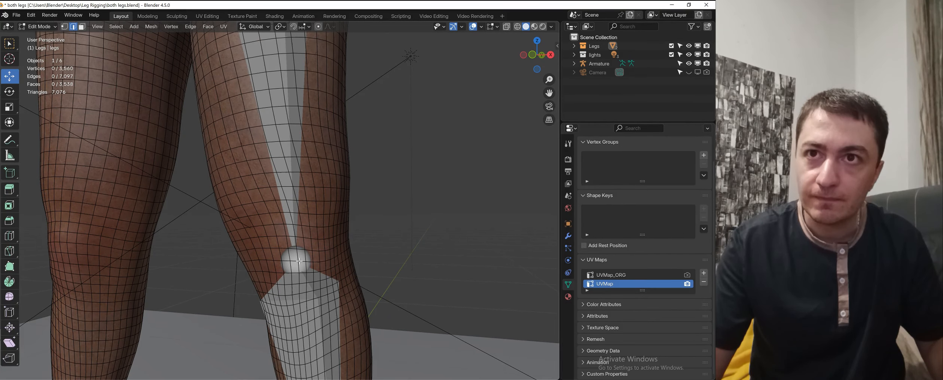
left_click(300, 261, "alt")
key("alt+a")
key("alt+a")
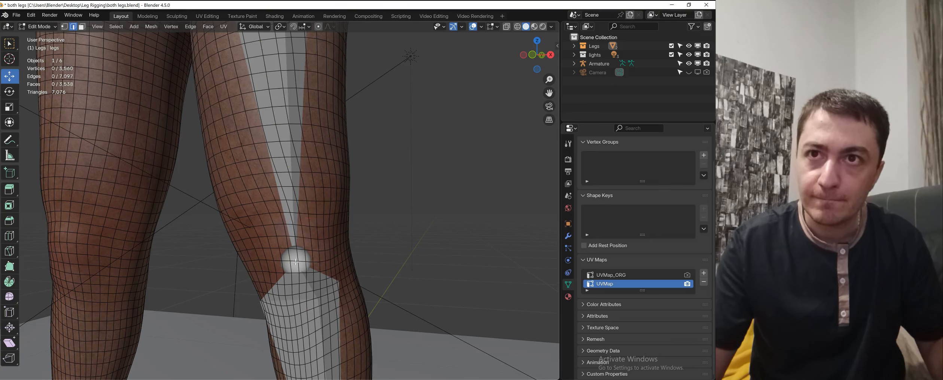
key("alt+a")
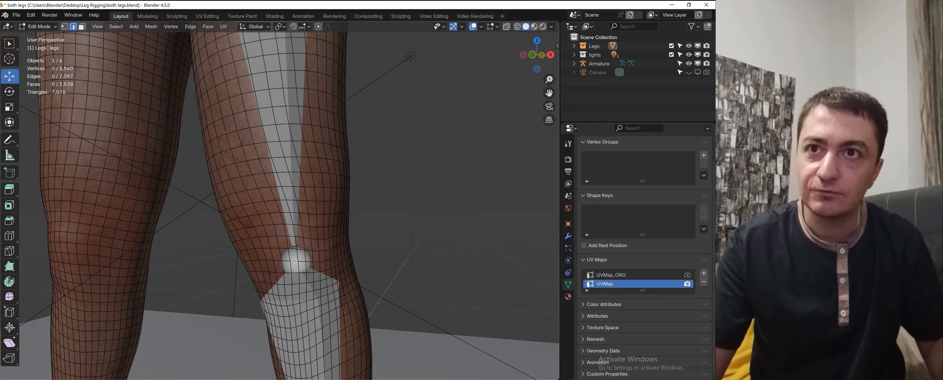
left_click(294, 262, "alt")
key("alt+a")
Try other edges beside the knee joint to pick the loop running around the left knee.
left_click(300, 262, "alt")
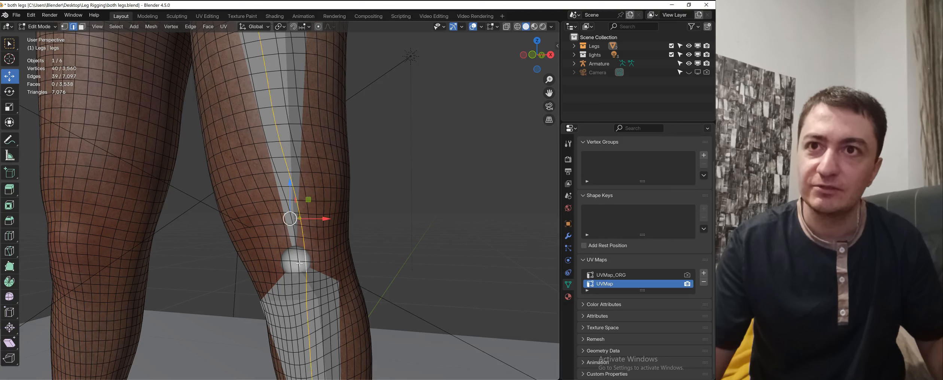
key("alt+a")
left_click(316, 263, "alt")
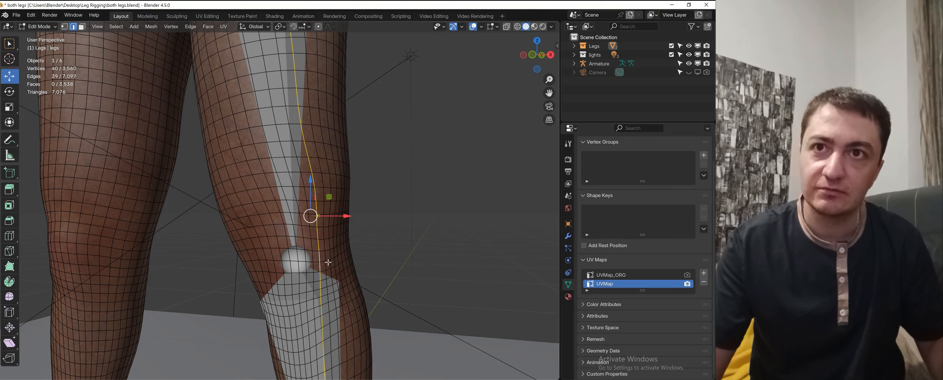
key("alt+a")
left_click(328, 261, "alt")
key("alt+a")
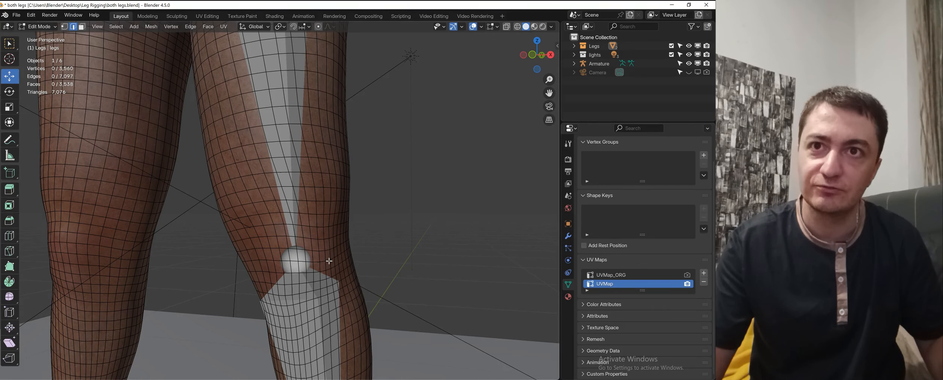
left_click(328, 261, "alt")
key("alt+a")
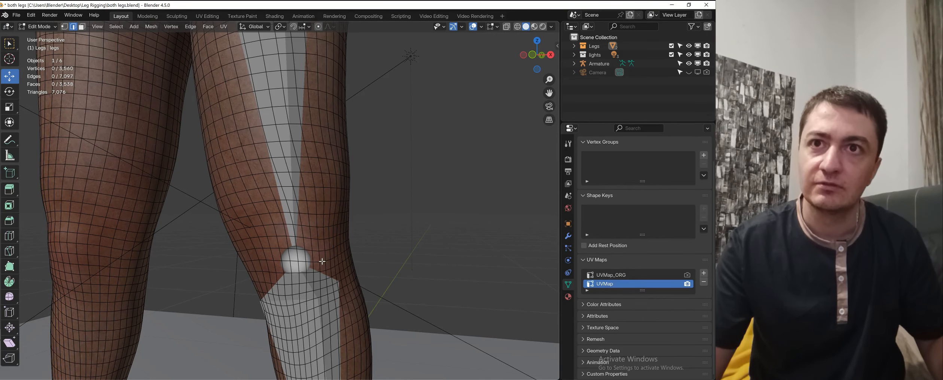
left_click(324, 262, "alt")
Test edges over and beside the knee joint at closer range for a loop around the left knee.
scroll(371, 265, "up", 2)
scroll(371, 265, "up", 2)
middle_click_drag(371, 266, 305, 172, "shift")
key("alt+a")
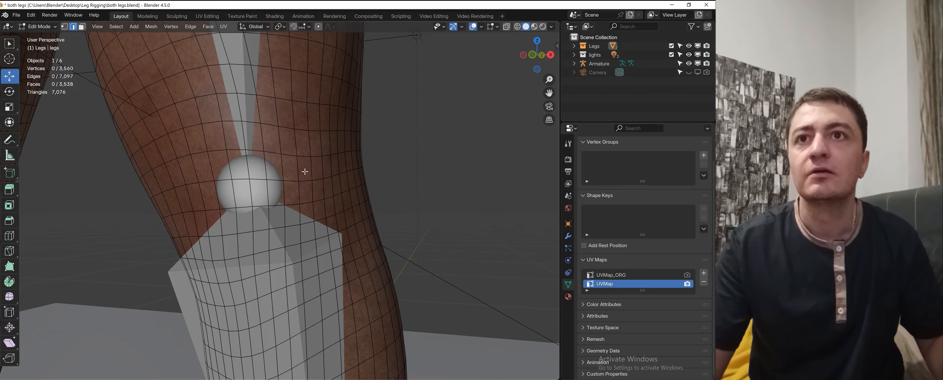
left_click(303, 181, "alt")
key("alt+a")
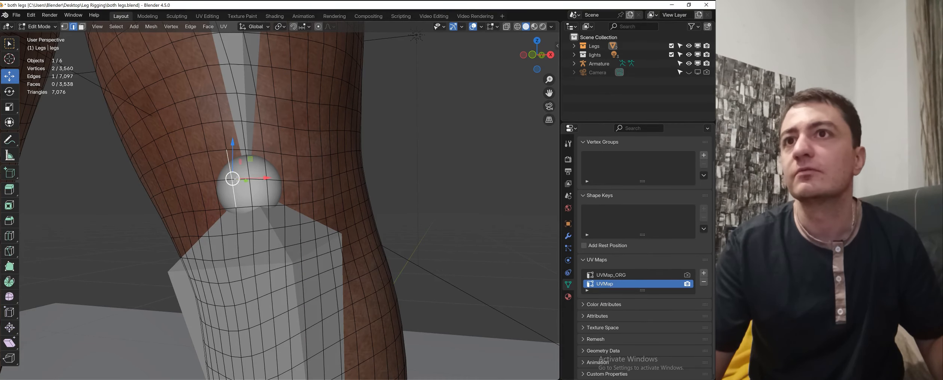
double_click(237, 179)
key("alt+a")
double_click(265, 180)
Clear the edge selection and return the Legs mesh to Object Mode.
scroll(312, 197, "down", 5)
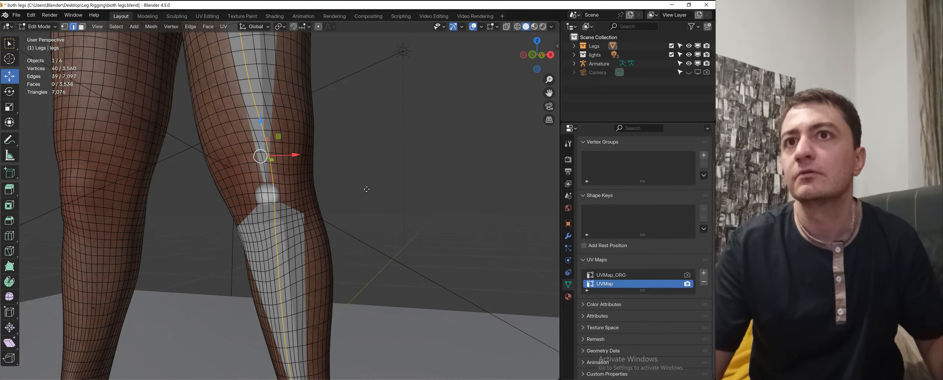
key("alt+a")
key("ctrl+Tab")
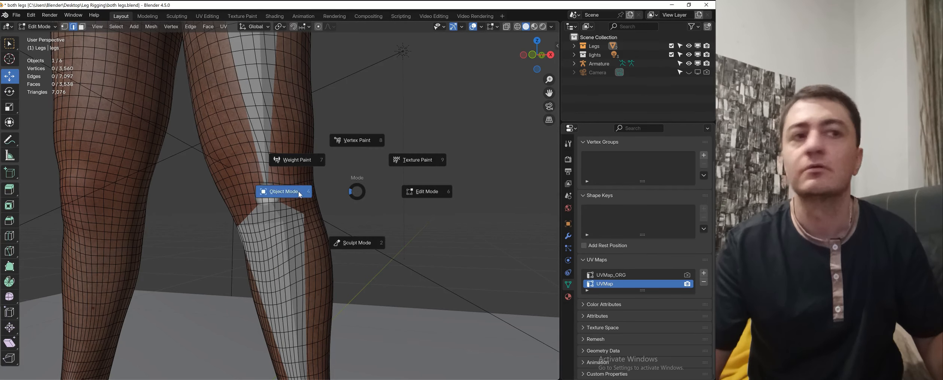
left_click(298, 191)
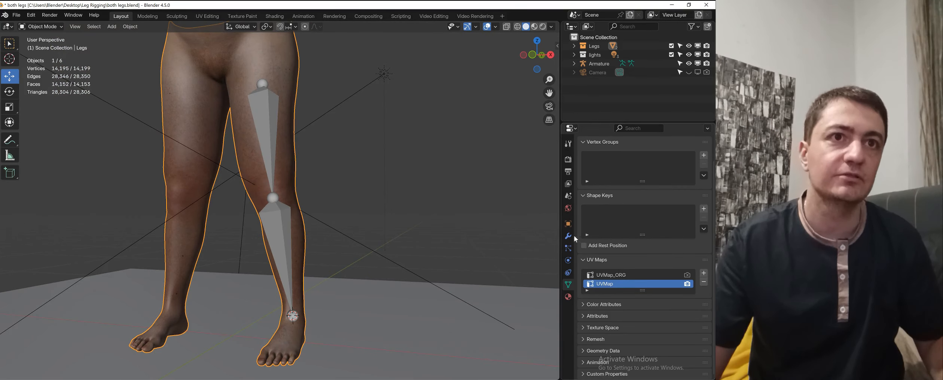
Set the Legs mesh's Subsurf viewport level to 0 and select the edge loop just above the left knee joint in Edit Mode.
left_click(569, 236)
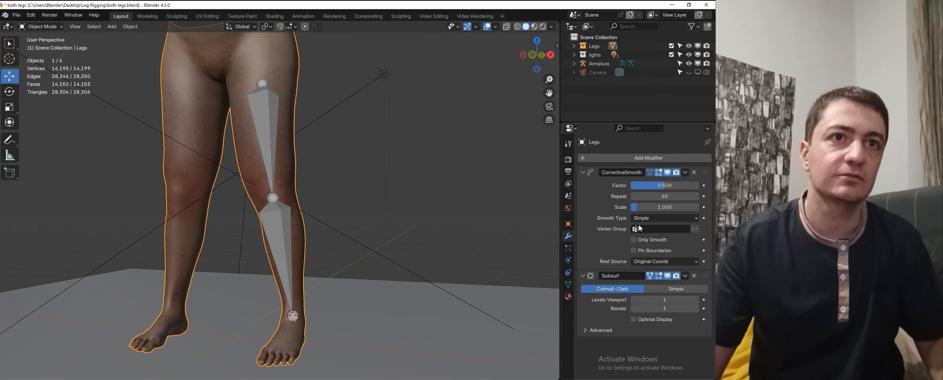
left_click_drag(662, 300, 650, 300)
scroll(280, 173, "up", 1)
key("ctrl+Tab")
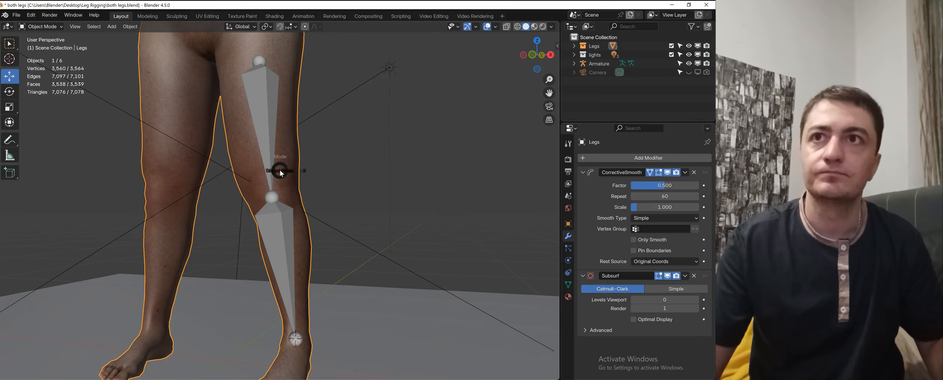
left_click(337, 178)
scroll(343, 181, "up", 1)
scroll(309, 183, "up", 1)
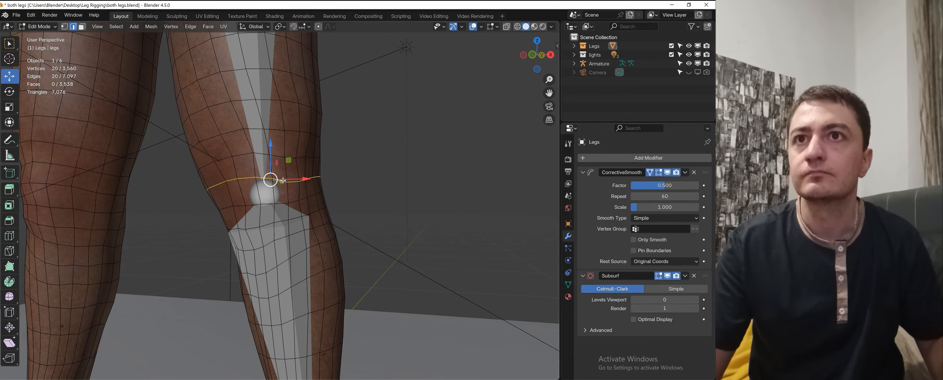
Remove the CorrectiveSmooth modifier from the Legs mesh.
scroll(393, 178, "down", 4)
middle_click_drag(381, 179, 334, 182)
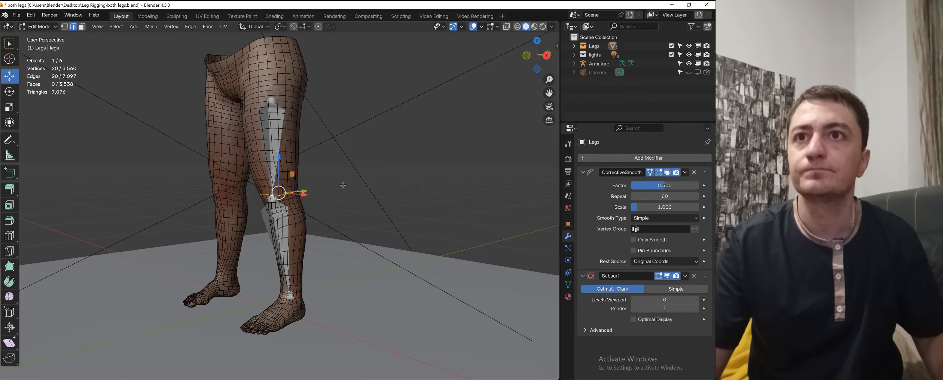
scroll(334, 182, "up", 3)
middle_click_drag(333, 157, 338, 179, "shift")
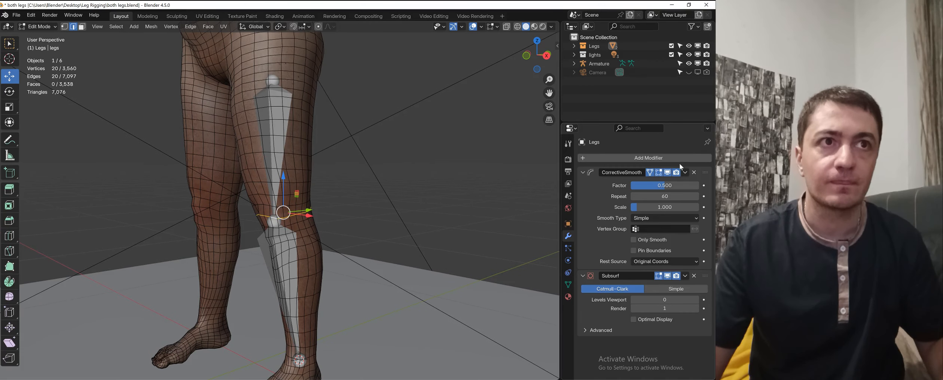
left_click(694, 173)
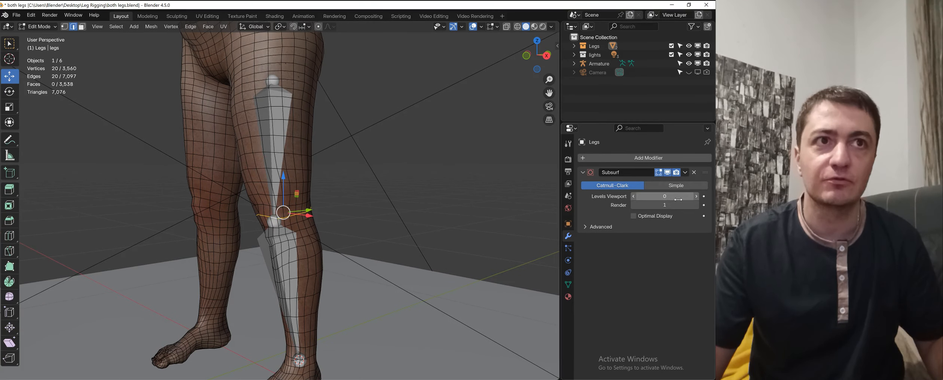
Try selecting edge loops at the left knee with the Subsurf viewport level at 1, returning the level to 0.
left_click(697, 198)
scroll(343, 236, "up", 5)
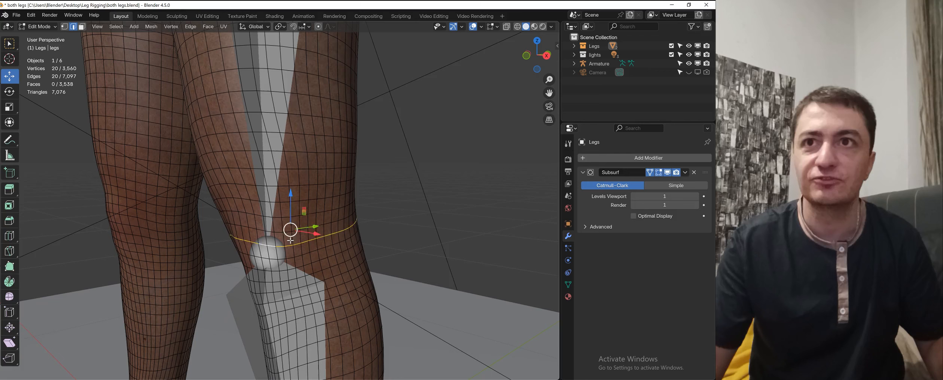
key("alt+a")
left_click(288, 246, "alt")
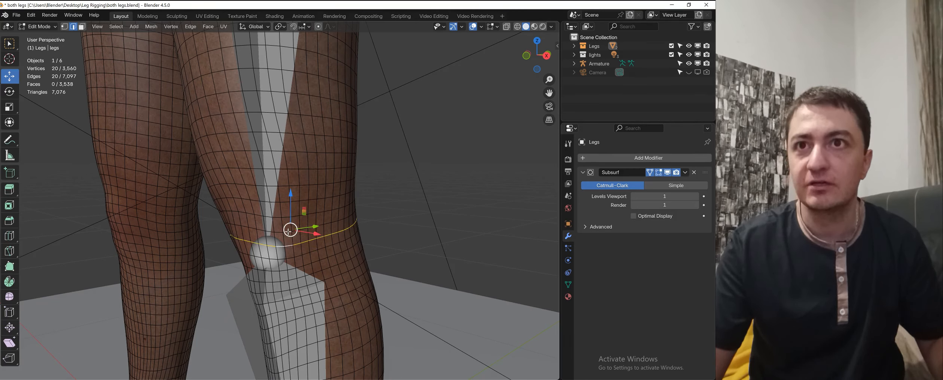
left_click(288, 231, "alt")
key("shift+a")
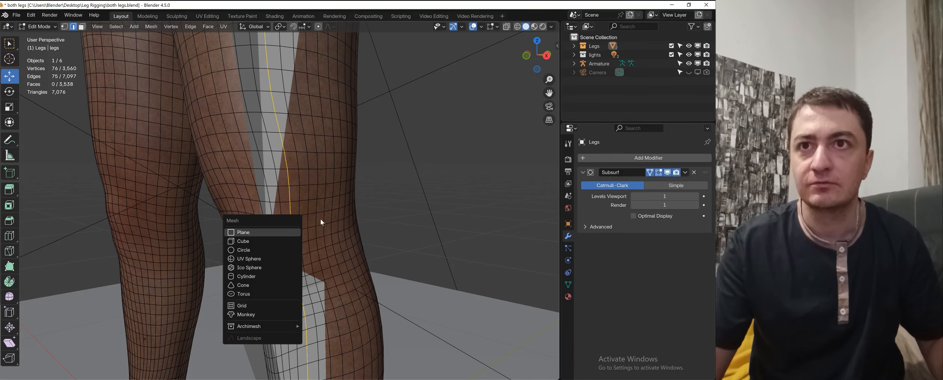
left_click(247, 259)
key("alt+a")
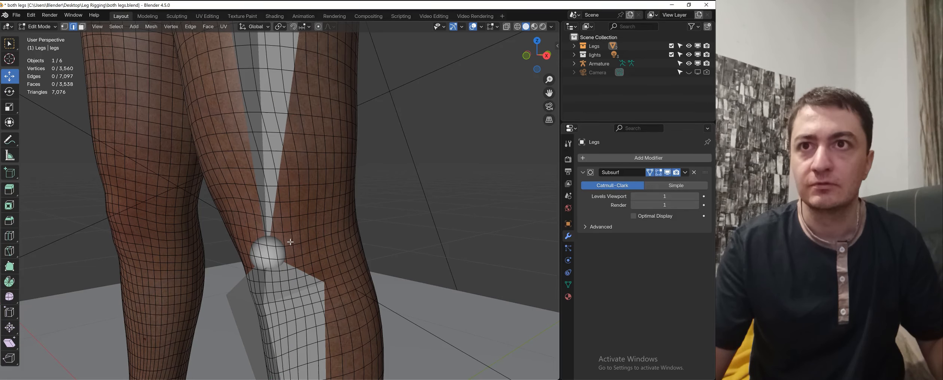
left_click(289, 246, "alt")
left_click(634, 197)
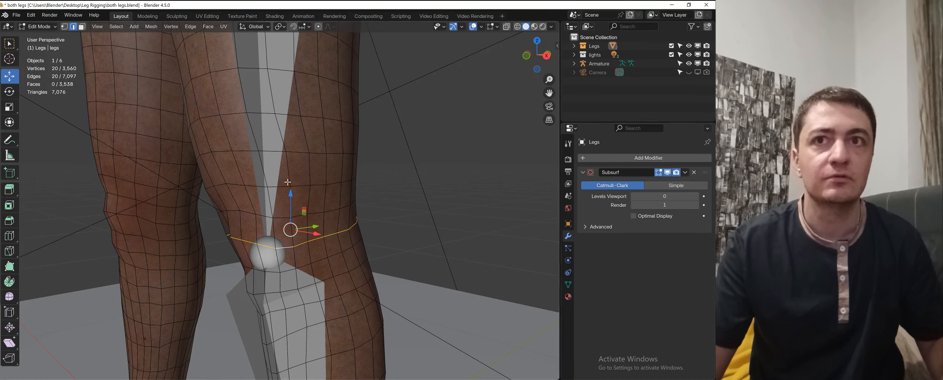
Add the edge loops directly above and below the selected left knee loop, and snap the 3D cursor to the selection.
scroll(447, 195, "down", 2)
mouse_move(447, 195)
middle_mouse_down()
mouse_move(460, 195)
mouse_move(401, 200)
mouse_move(445, 194)
middle_mouse_up()
scroll(300, 239, "up", 1)
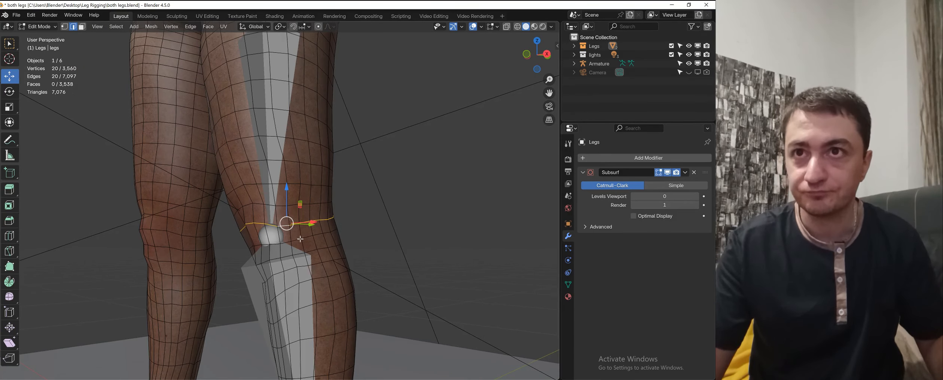
left_click(307, 237, "alt+shift")
left_click(294, 205, "alt+shift")
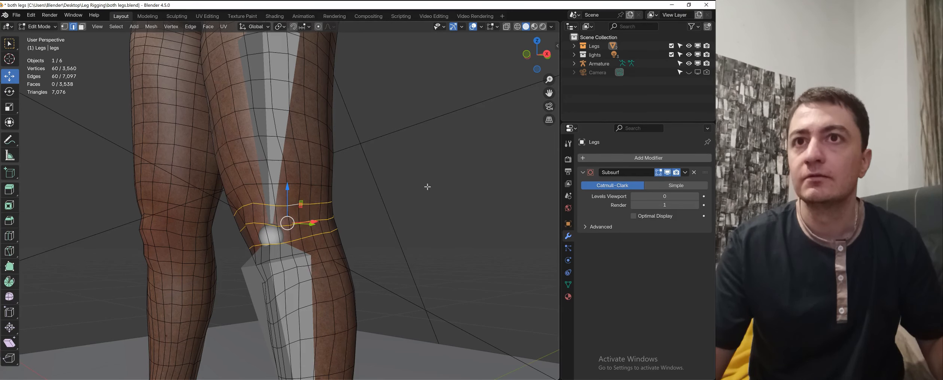
scroll(356, 210, "down", 2)
key("shift+s")
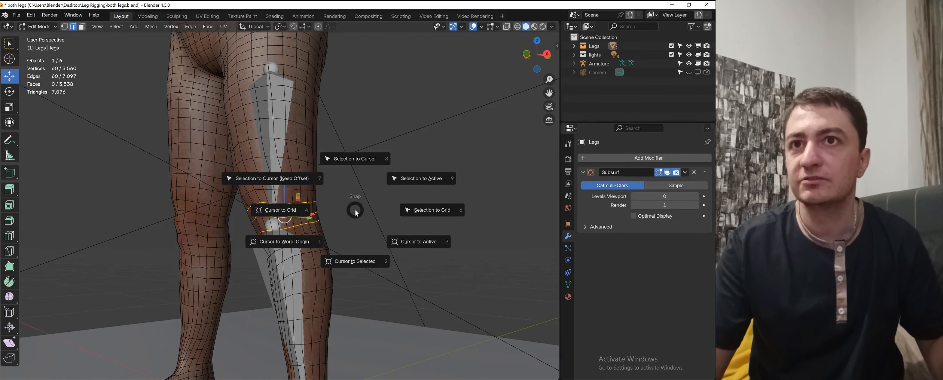
left_click(372, 261)
Switch editing from the Legs mesh to the armature and snap its knee joint to the 3D cursor.
scroll(378, 236, "down", 3)
key("Tab")
left_click(280, 226)
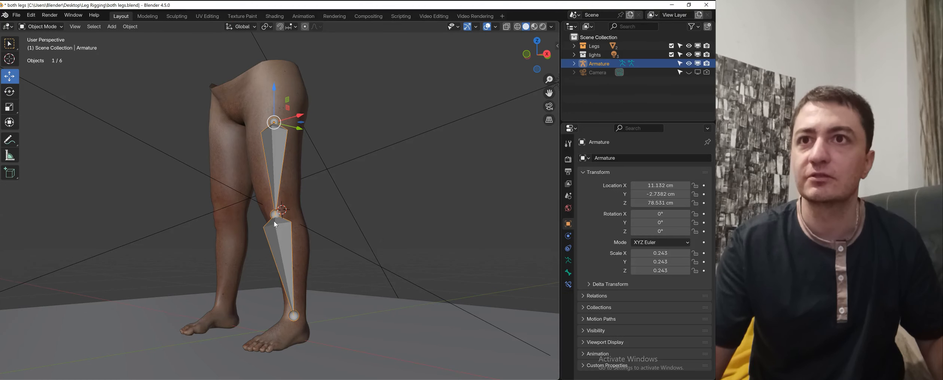
key("Tab")
left_click(340, 219)
middle_click_drag(384, 203, 351, 216)
scroll(333, 217, "up", 1)
key("shift+s")
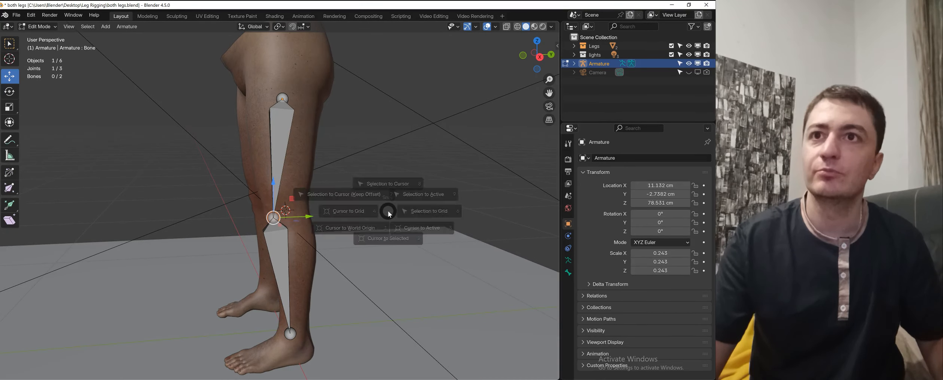
left_click(340, 182)
Move the knee joint about 5.55 cm forward along the negative Y axis, toward the kneecap.
key("KP_3")
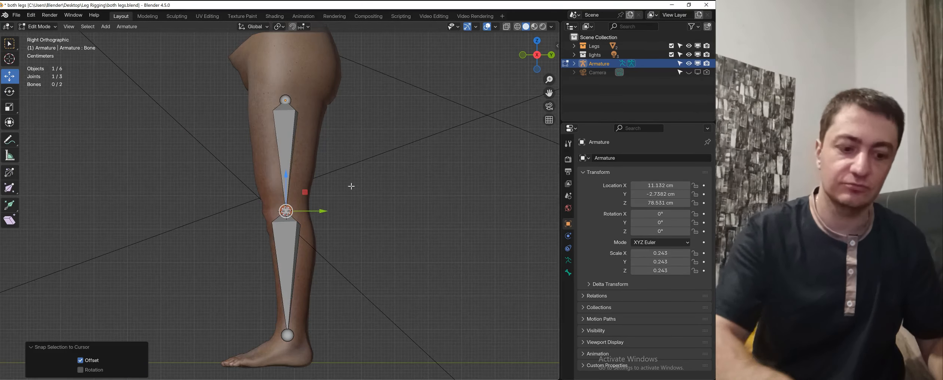
scroll(337, 199, "up", 1)
left_click_drag(324, 214, 298, 214)
middle_click_drag(298, 215, 309, 219)
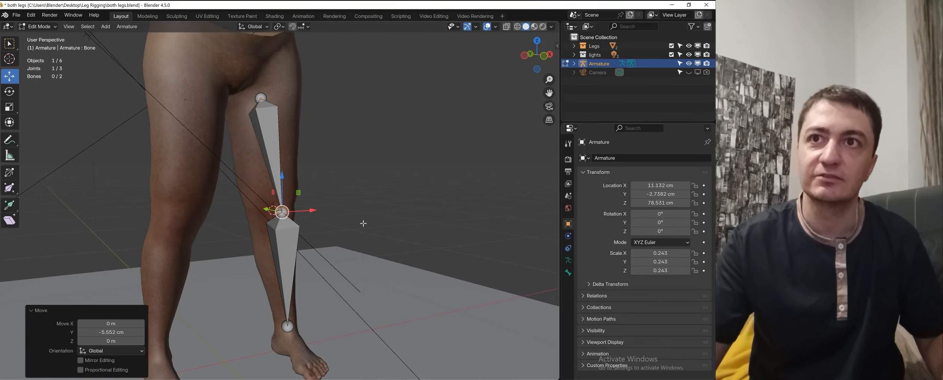
Examine the knee joint's placement inside the leg from the front using a different viewport shading.
key("KP_1")
scroll(307, 210, "up", 1)
key("z")
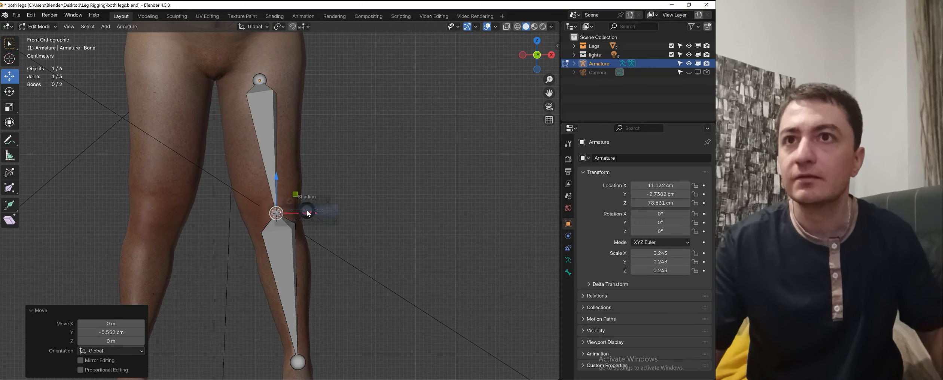
left_click(253, 213)
scroll(285, 227, "up", 3)
key("z")
left_click(343, 236)
mouse_move(344, 236)
middle_mouse_down()
mouse_move(420, 172)
mouse_move(337, 165)
mouse_move(354, 165)
mouse_move(347, 170)
middle_mouse_up()
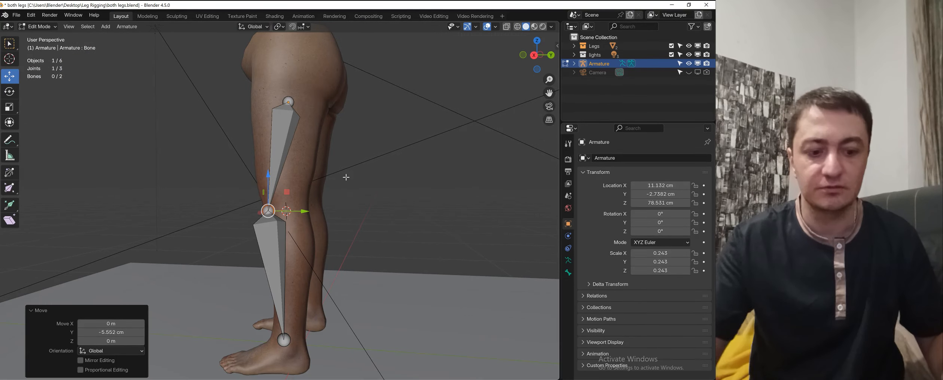
Lower the knee joint slightly along Z in the right side view.
key("KP_3")
key("g")
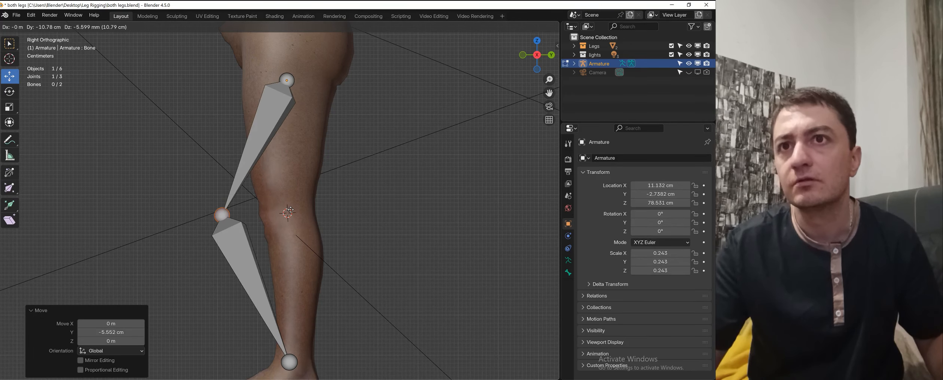
right_click(289, 209)
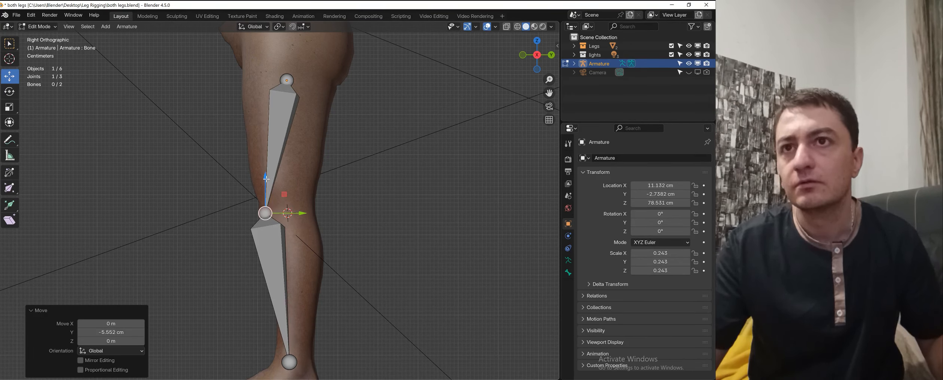
left_click_drag(266, 180, 265, 183)
scroll(285, 185, "down", 3)
middle_click_drag(290, 185, 345, 194)
middle_click_drag(367, 223, 339, 179)
Move the ankle joint about 2.1 cm backward along the Y axis in the right side view.
key("KP_3")
scroll(314, 269, "up", 1)
left_click(293, 271)
middle_click_drag(335, 256, 356, 179, "shift")
scroll(352, 210, "up", 2)
left_click_drag(360, 193, 373, 189)
scroll(373, 190, "down", 2)
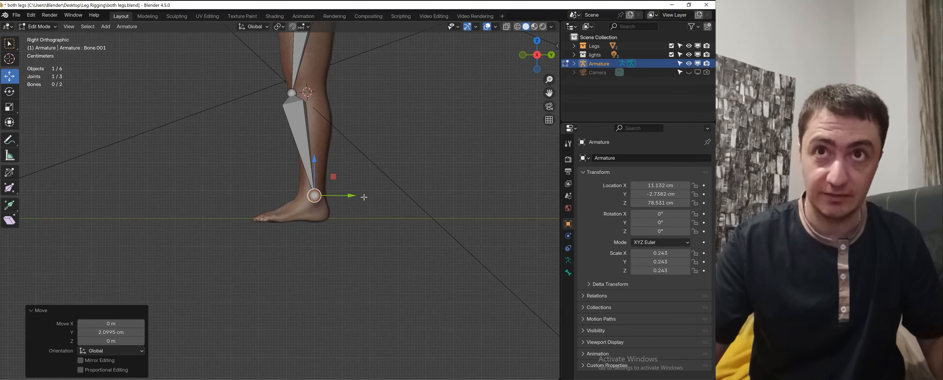
Extrude a foot bone from the ankle joint and place its tip at the toes along Y and Z.
scroll(372, 189, "up", 1)
key("e")
left_click(372, 188)
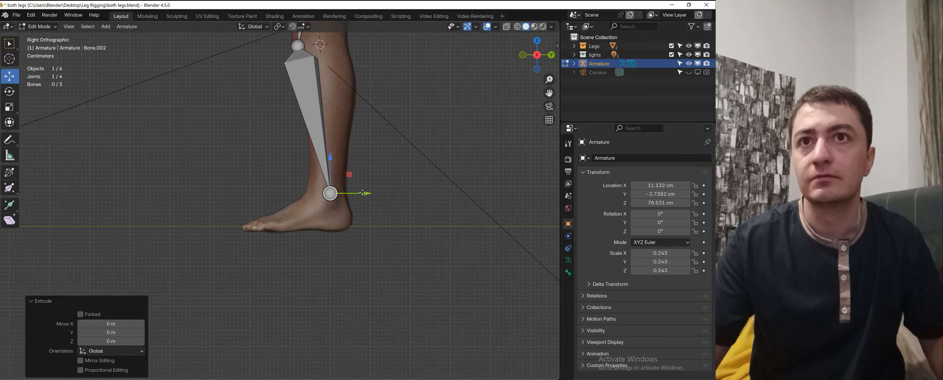
left_click_drag(362, 193, 285, 193)
left_click_drag(260, 169, 255, 208)
left_click_drag(288, 233, 283, 229)
middle_click_drag(285, 230, 290, 236)
key("KP_3")
Subdivide the foot bone into two bones with one cut.
left_click(304, 205)
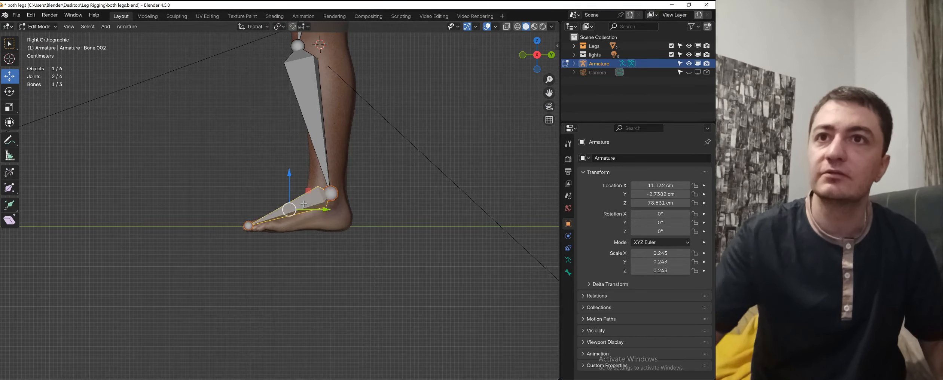
right_click(304, 205)
left_click(305, 205)
scroll(295, 196, "up", 2)
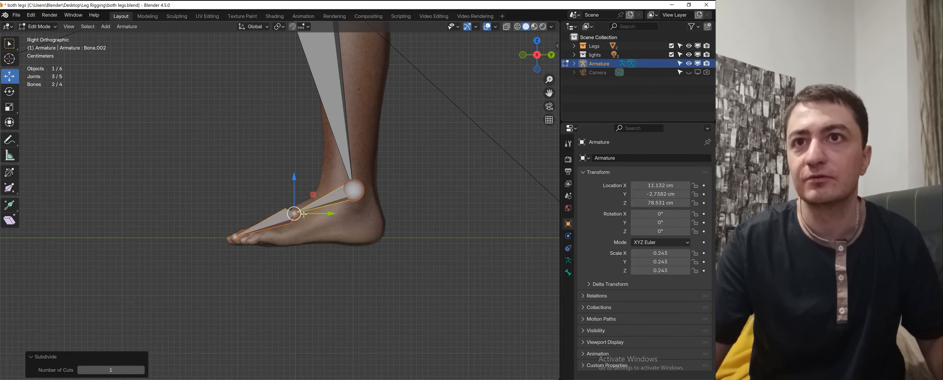
Move the middle foot joint forward along Y and about 3.11 cm down along Z to the ball of the foot.
left_click(294, 213)
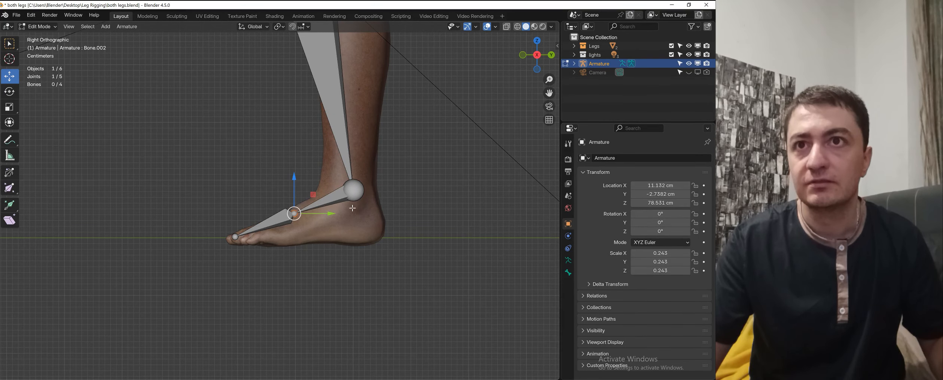
left_click_drag(328, 215, 311, 214)
left_click_drag(276, 182, 276, 202)
middle_click_drag(275, 202, 285, 243)
key("KP_3")
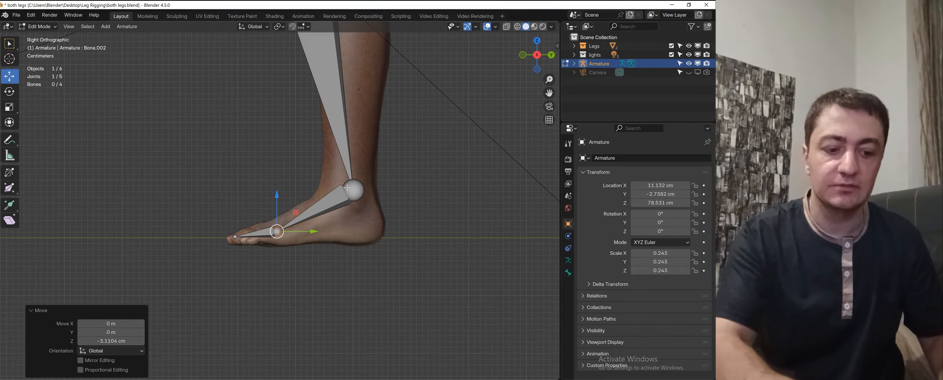
Nudge the ankle joint slightly backward along Y and slightly down along Z.
left_click(357, 202)
left_click_drag(352, 160, 353, 173)
right_click(353, 173)
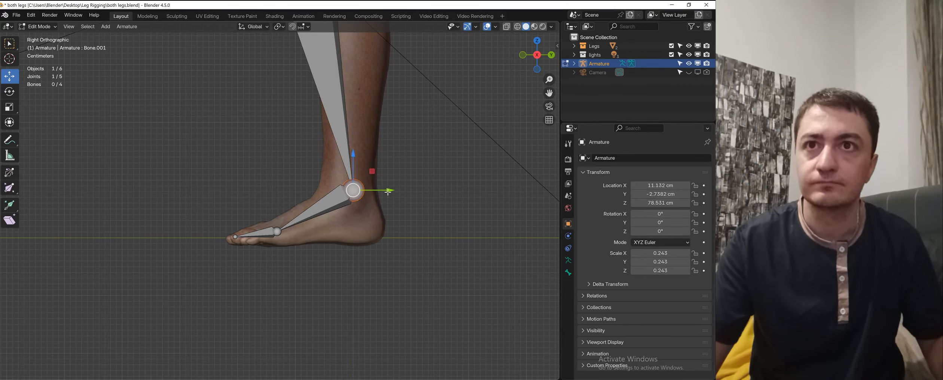
left_click_drag(387, 192, 390, 191)
left_click_drag(356, 155, 355, 160)
Set the toe bone's roll to -87° in its transform values.
middle_click_drag(285, 192, 376, 233)
scroll(337, 238, "up", 1)
left_click(295, 241)
middle_click_drag(371, 163, 330, 151, "shift")
middle_click_drag(360, 205, 360, 189)
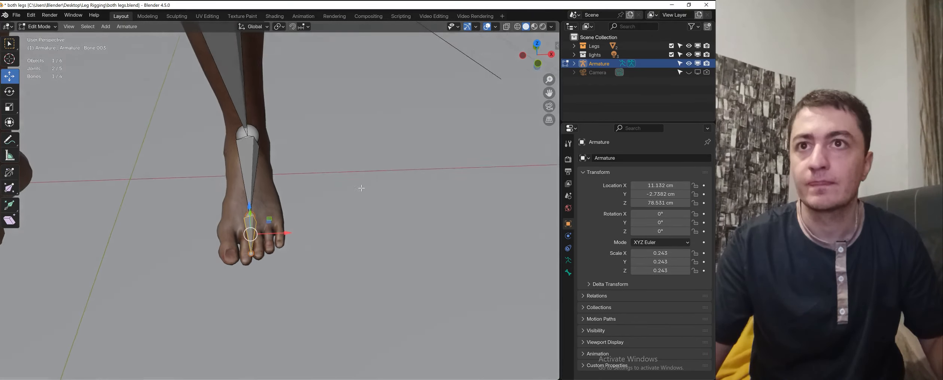
key("n")
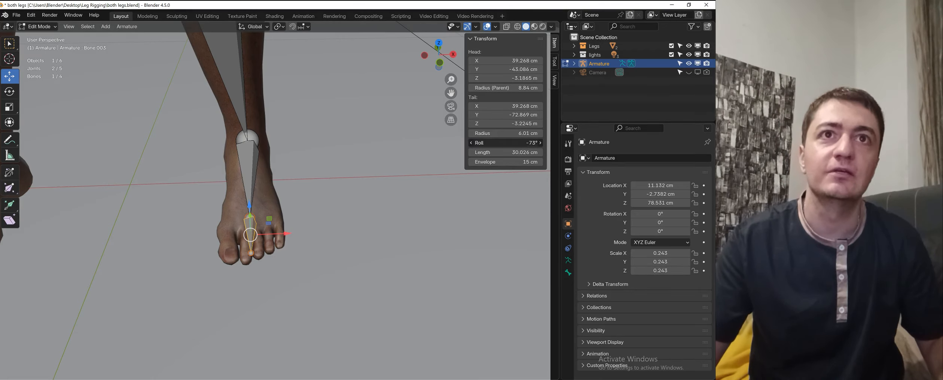
middle_click_drag(321, 196, 324, 172)
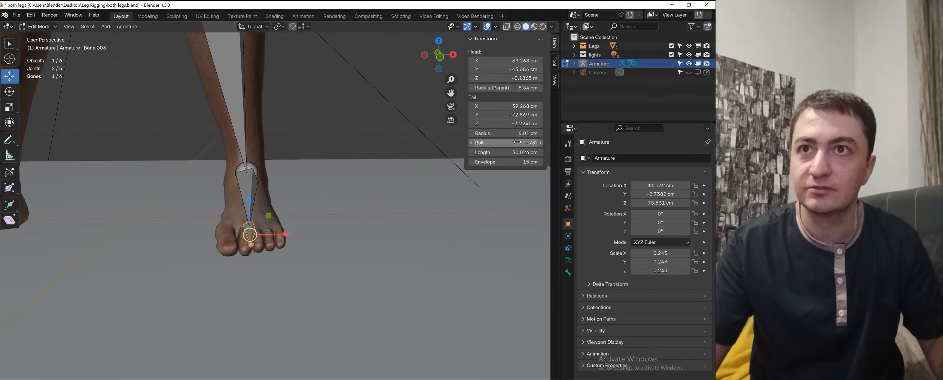
left_click_drag(506, 143, 502, 143)
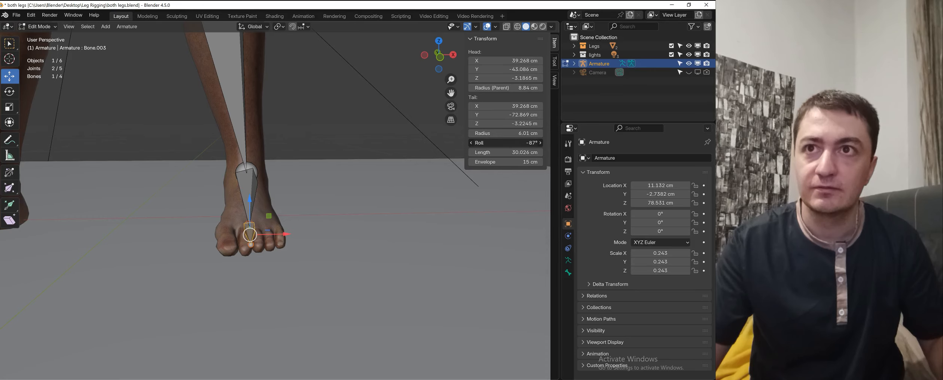
Set the roll of the foot bone between ankle and toe bone to -86°.
middle_click_drag(334, 182, 315, 176)
left_click(243, 206)
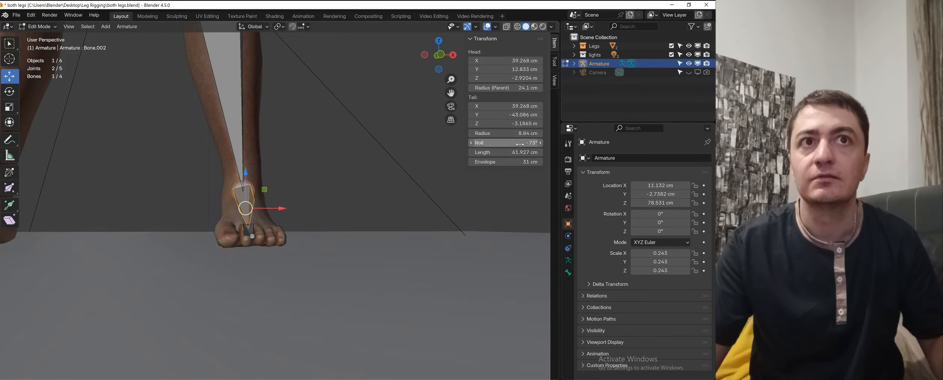
left_click_drag(520, 144, 520, 144)
scroll(309, 195, "down", 1)
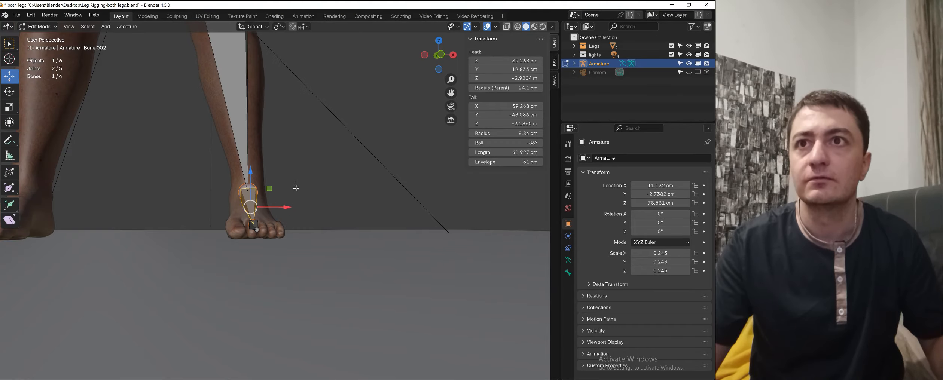
Set the shin bone's roll to -96° in its transform values.
middle_click_drag(296, 190, 327, 234, "shift")
left_click(318, 226)
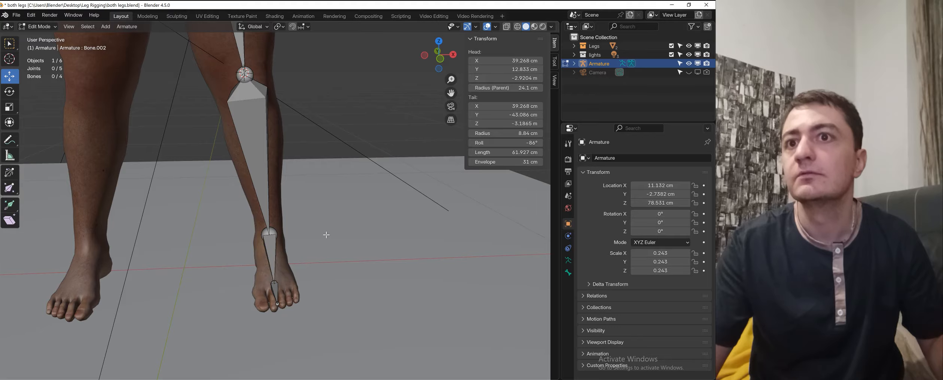
scroll(295, 171, "down", 3)
middle_click_drag(297, 164, 295, 188, "shift")
left_click(265, 215)
scroll(309, 204, "up", 3)
left_click_drag(504, 143, 496, 143)
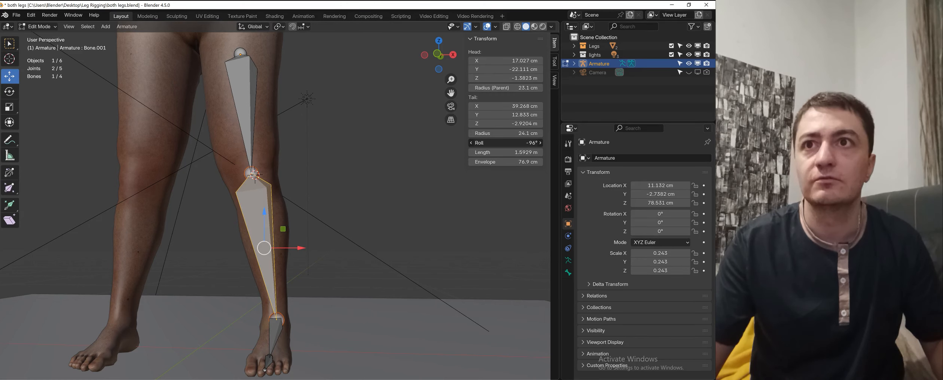
Try the Axes option in the armature object's viewport display settings.
key("KP_1")
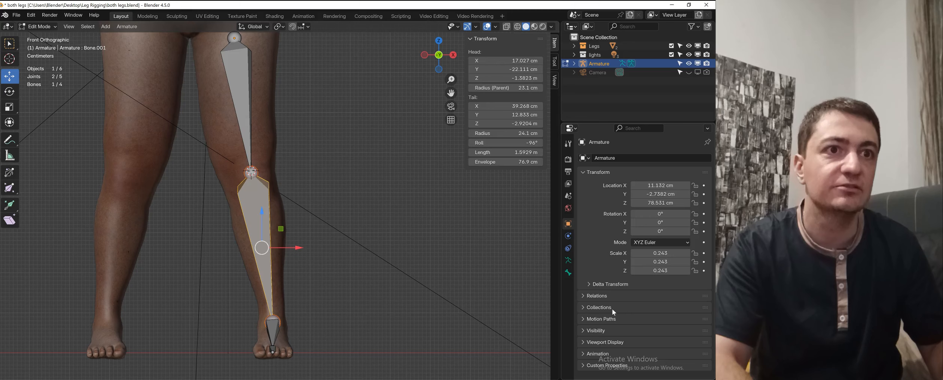
left_click(604, 341)
scroll(611, 339, "down", 3)
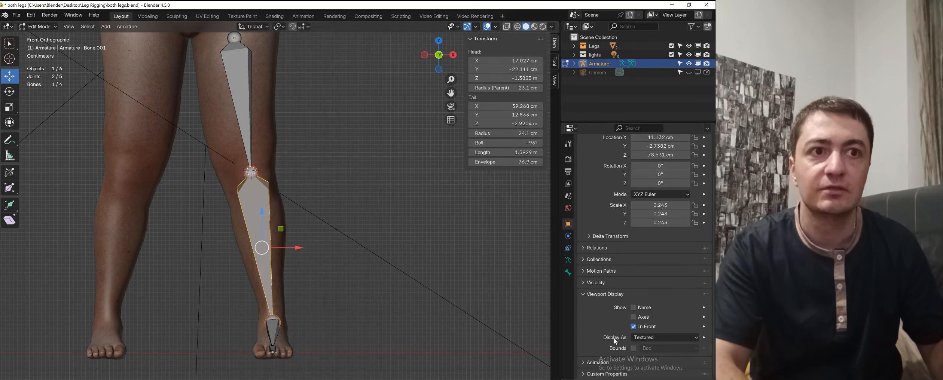
left_click(633, 318)
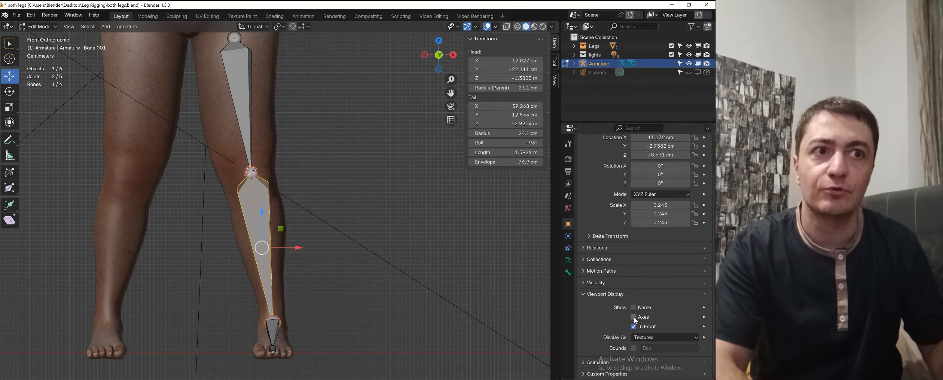
left_click(634, 318)
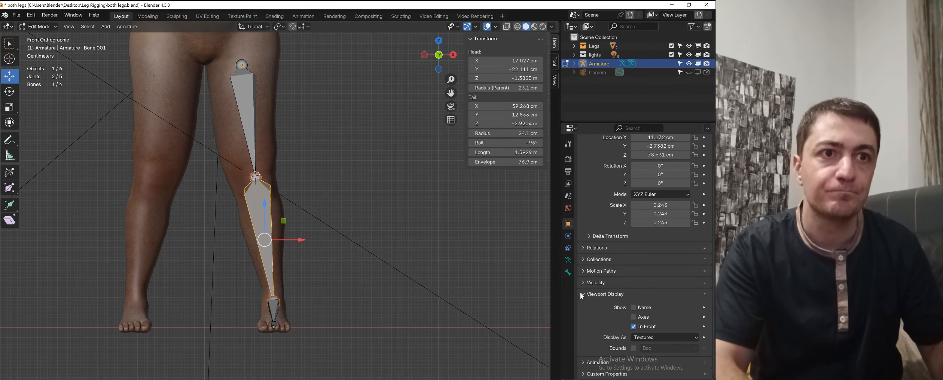
Check the shin bone's Relations and Viewport Display settings for an axes display option.
left_click(568, 272)
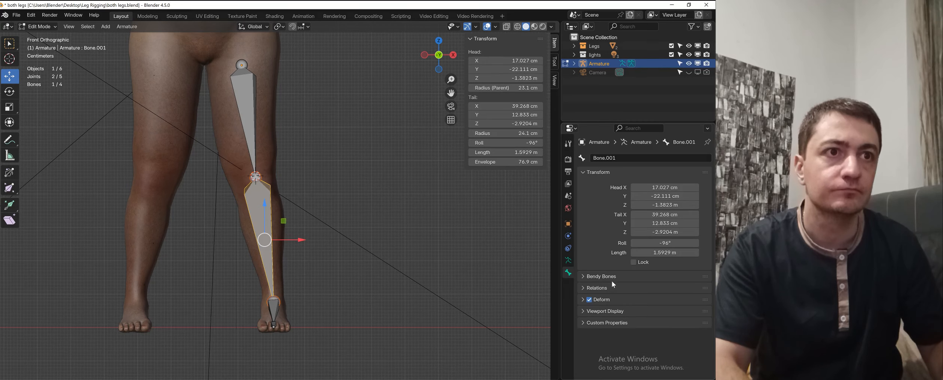
left_click(607, 290)
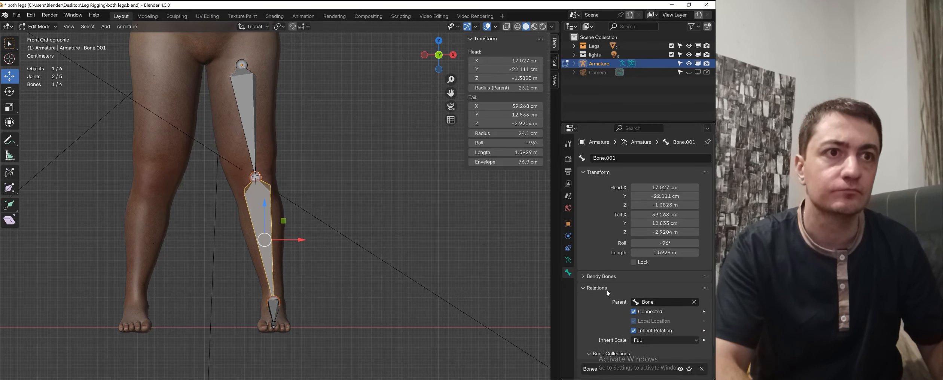
scroll(607, 288, "down", 2)
scroll(607, 279, "up", 2)
left_click(616, 288)
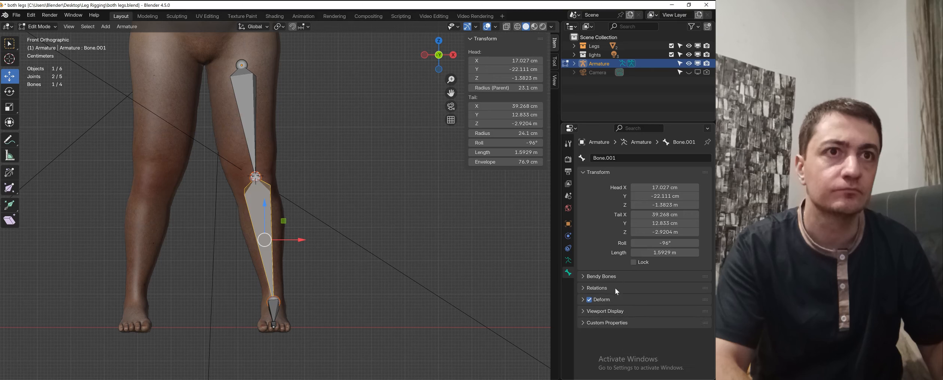
left_click(607, 312)
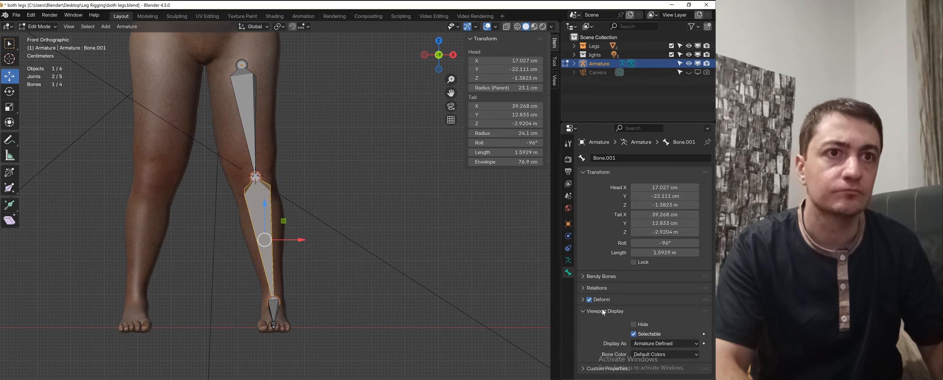
left_click(603, 311)
Enable the display of bone axes in the armature data's viewport display settings.
left_click(569, 260)
scroll(607, 295, "down", 3)
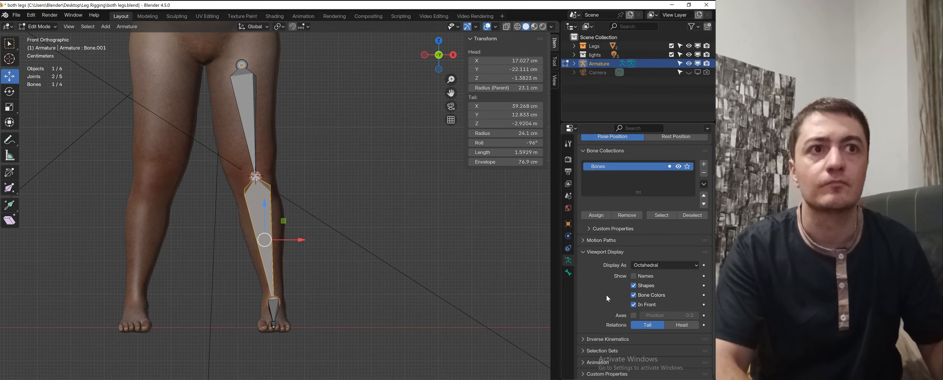
left_click(634, 315)
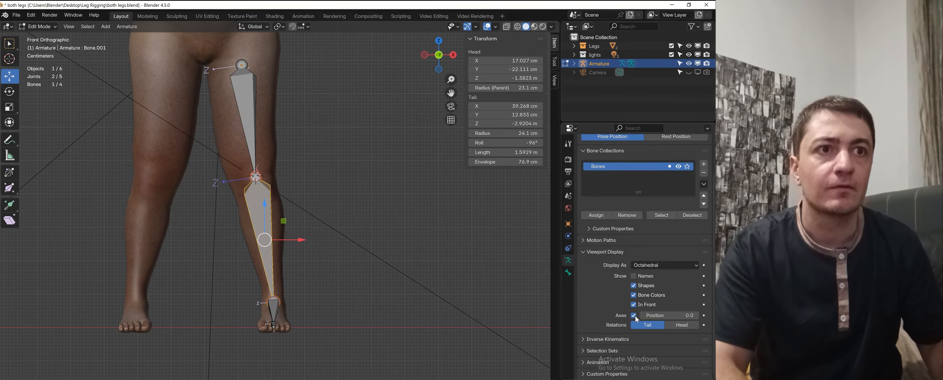
Adjust the shin bone's roll to -98° using its displayed axes in the front view.
scroll(341, 257, "up", 2)
scroll(341, 257, "up", 1)
middle_click_drag(367, 217, 368, 162, "shift")
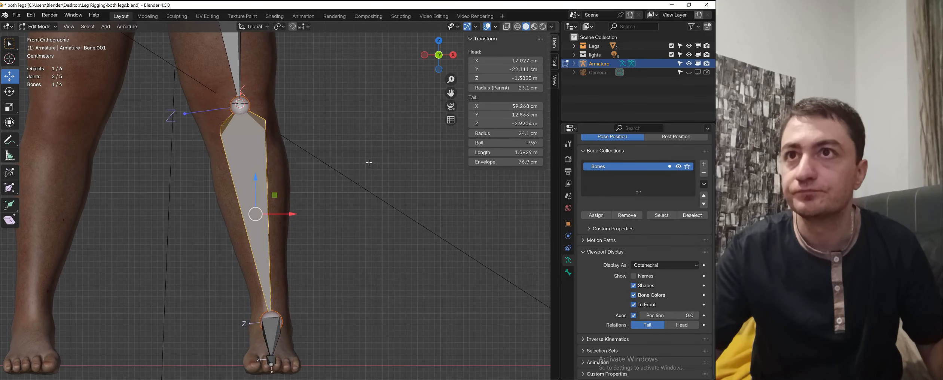
scroll(337, 209, "down", 1)
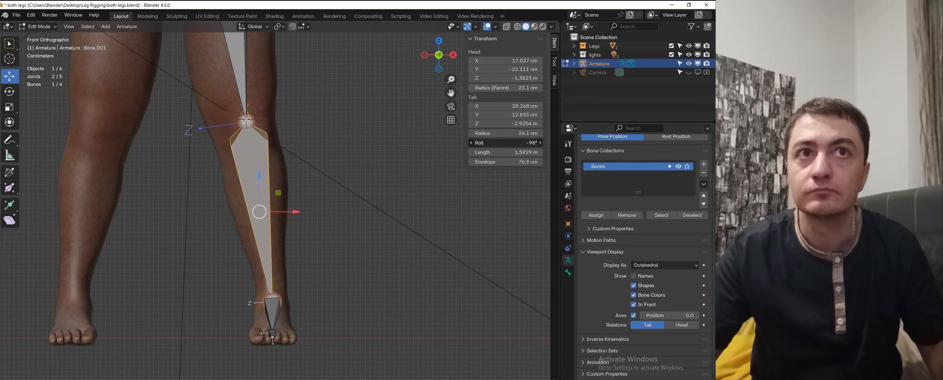
Select the thigh bone and set its roll to -96°.
middle_click_drag(391, 143, 307, 175)
left_click(265, 165)
scroll(304, 148, "up", 2)
middle_click_drag(304, 149, 321, 155)
left_click_drag(511, 143, 515, 143)
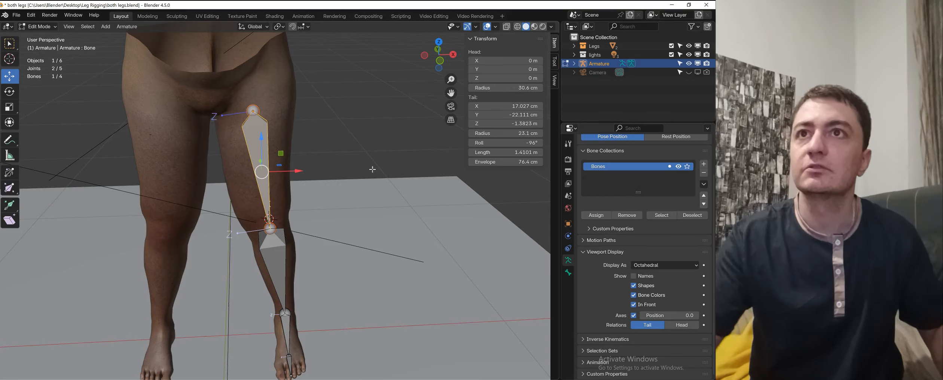
Examine the orientation of the leg bones' axes and the hip area from behind and from the front.
middle_click_drag(372, 168, 242, 137)
middle_click_drag(351, 193, 351, 206)
left_click(352, 207)
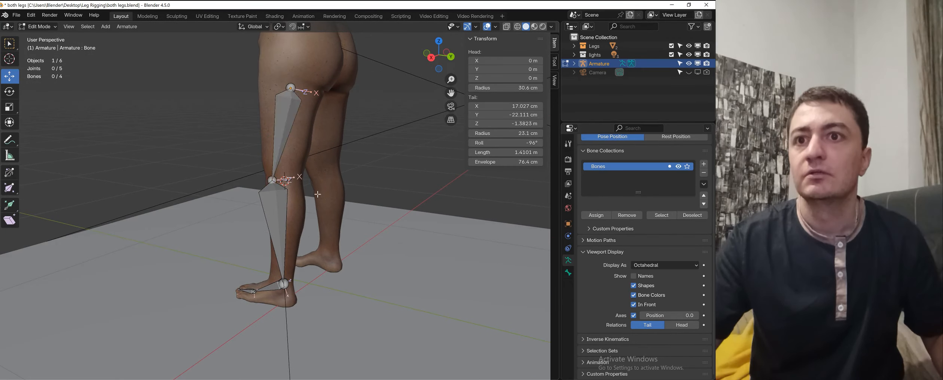
middle_click_drag(258, 182, 321, 163)
key("KP_1")
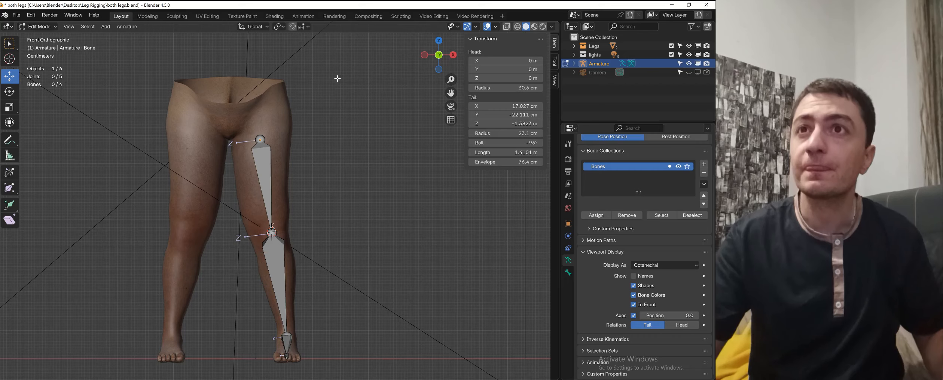
scroll(322, 150, "up", 3, "shift")
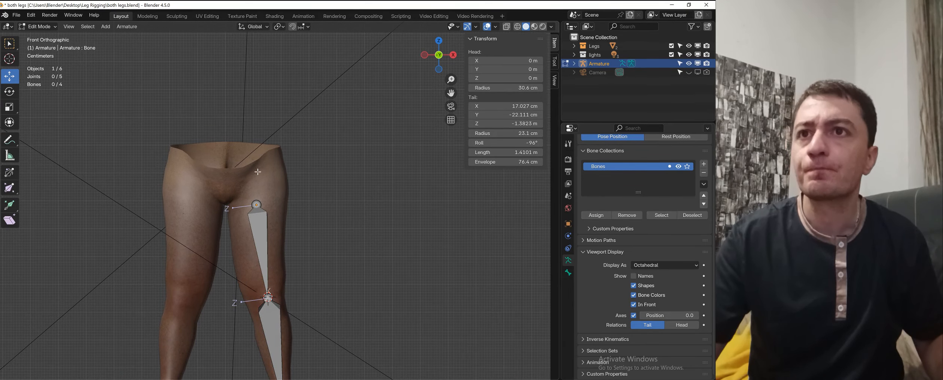
middle_click_drag(258, 172, 344, 208)
key("KP_1")
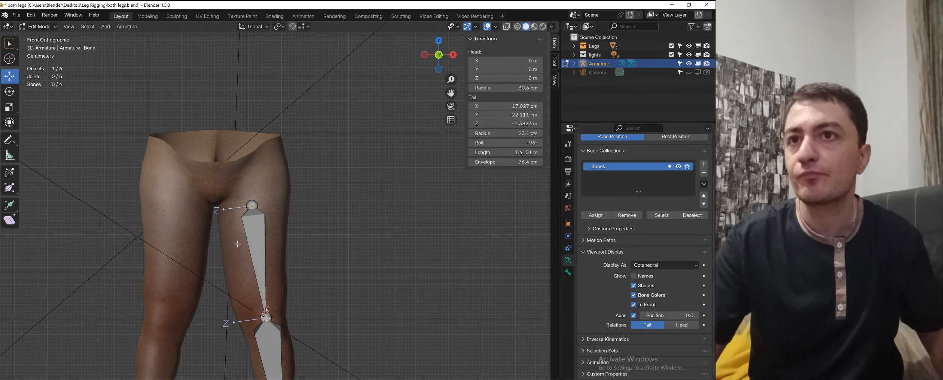
Duplicate the thigh bone in place and move the copy about 30.5 cm up along Z into the pelvis.
left_click(259, 232)
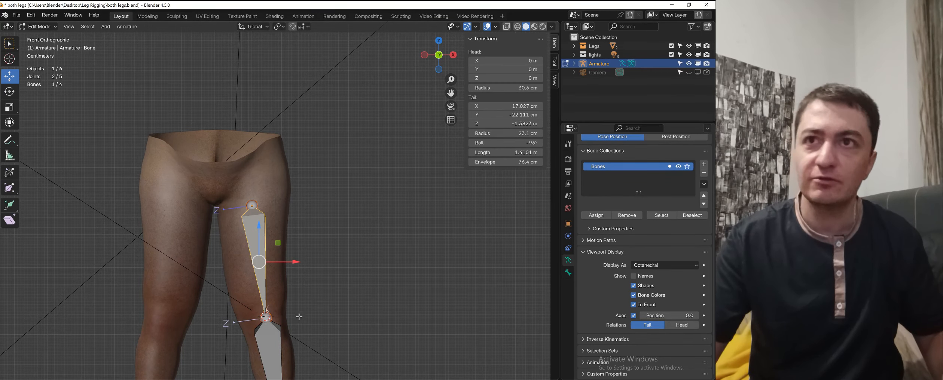
key("shift+d")
right_click(327, 202)
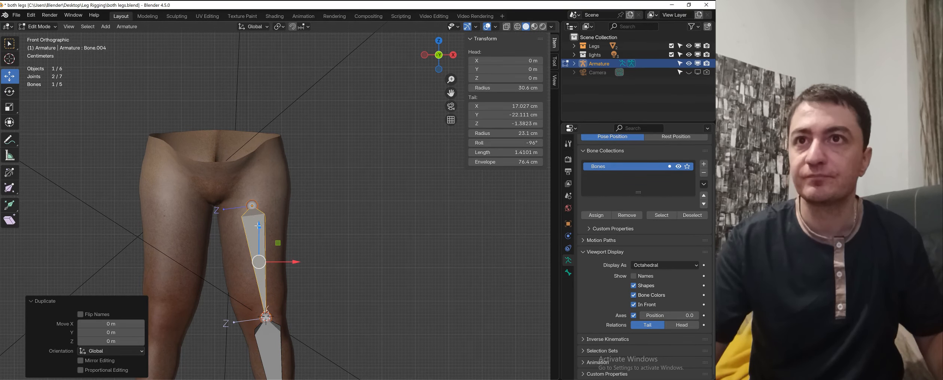
key("g")
key("z")
left_click(269, 125)
Scale the duplicated bone down to a length of about 46 cm and move it about 1.68 cm down along Z.
key("s")
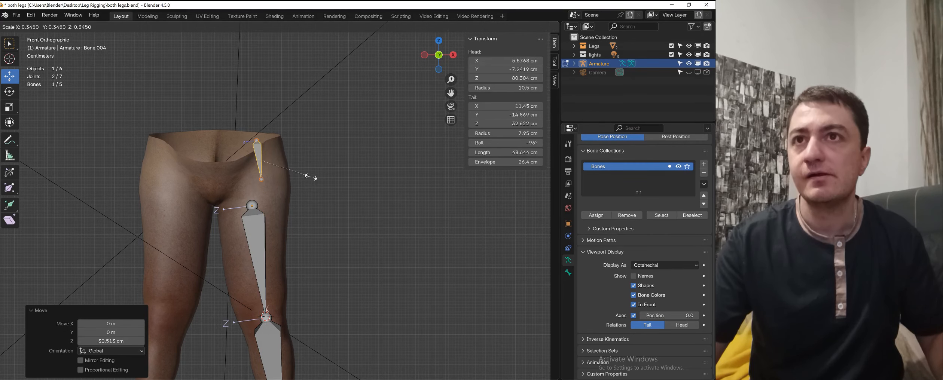
left_click(309, 175)
key("g")
key("z")
left_click(258, 136)
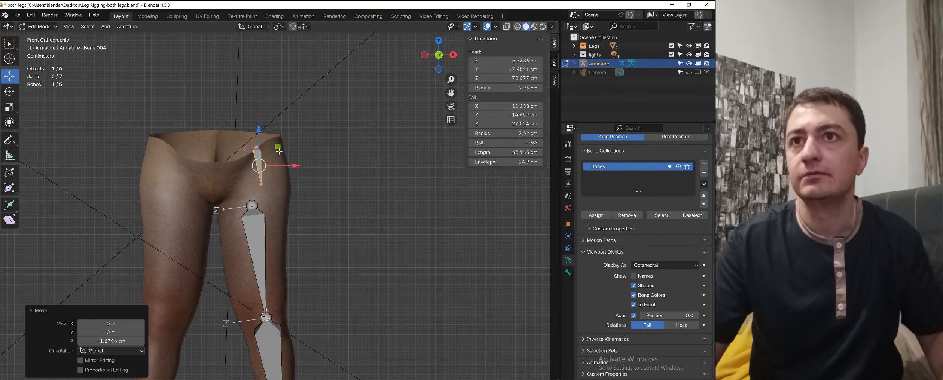
Move the pelvis bone about 3.81 cm along negative X towards the body's middle and scale it by about 1.246.
key("g")
key("x")
left_click(283, 168)
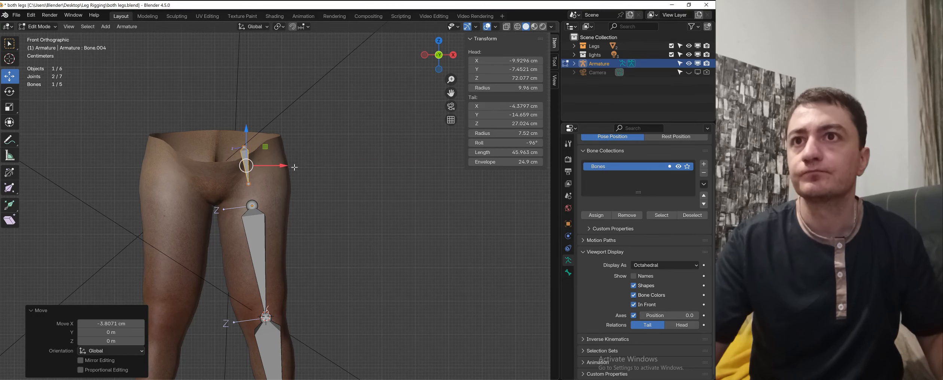
key("s")
left_click(300, 172)
Move the pelvis bone about 3.81 cm backward along Y in the side view.
key("KP_3")
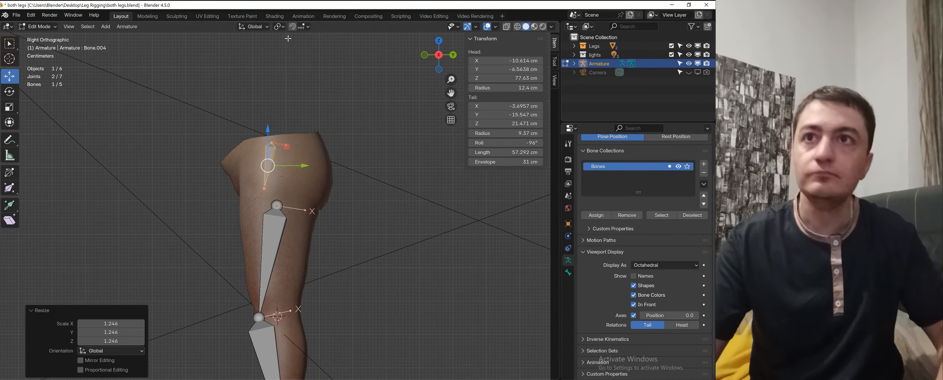
key("g")
key("y")
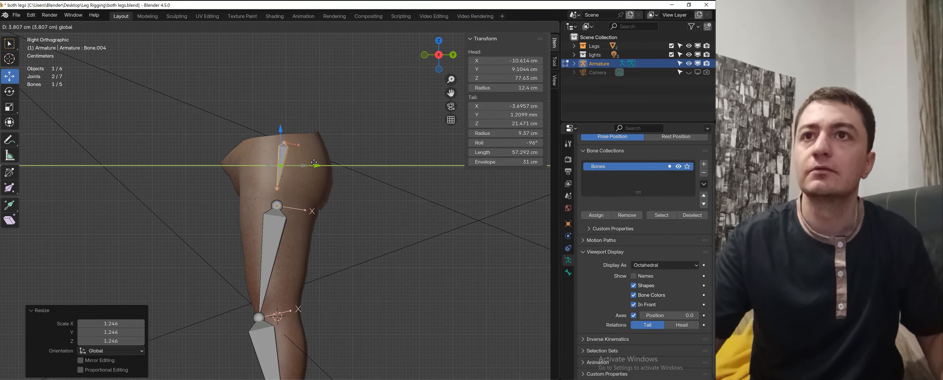
left_click(303, 167)
key("r")
key("x")
key("Escape")
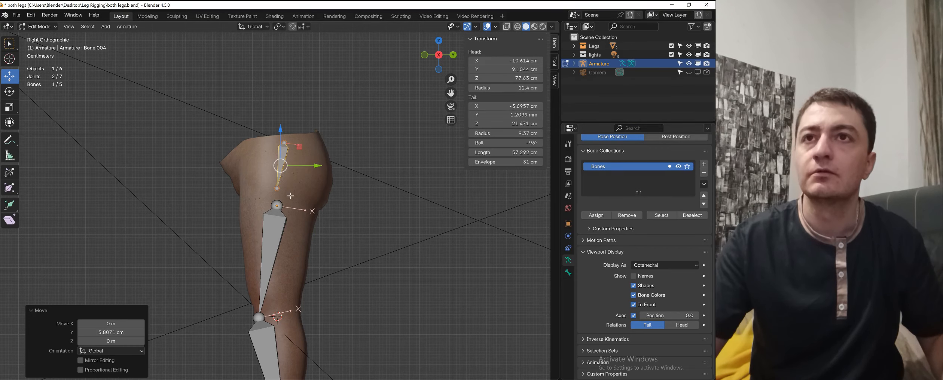
Tilt the pelvis bone by moving its lower joint backward along Y, and shift the whole bone about 4.37 cm forward.
left_click(279, 190)
key("g")
key("y")
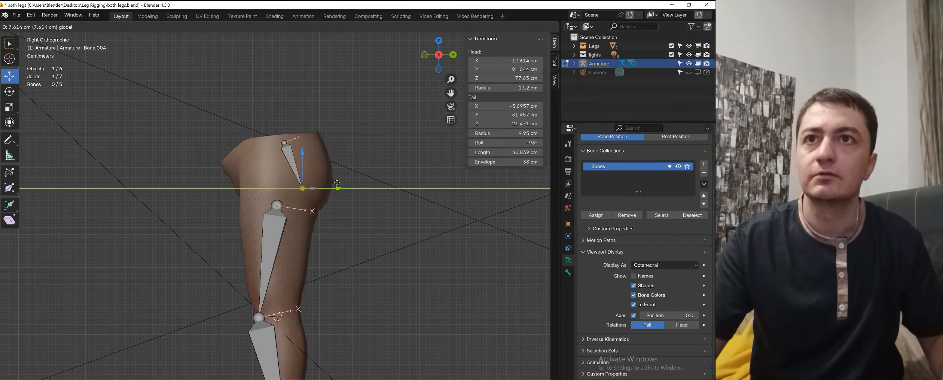
left_click_drag(340, 182, 318, 165)
left_click(293, 159)
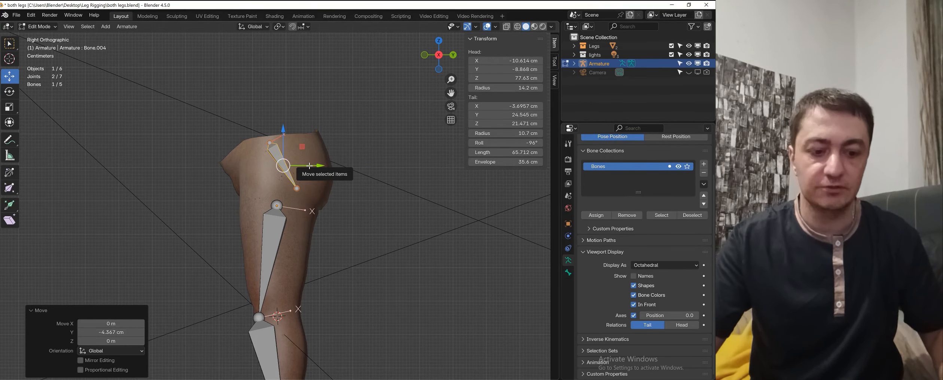
Leave the armature's Edit Mode and enter Edit Mode on the legs mesh in the front view.
key("KP_1")
left_click(282, 189)
scroll(283, 189, "down", 1)
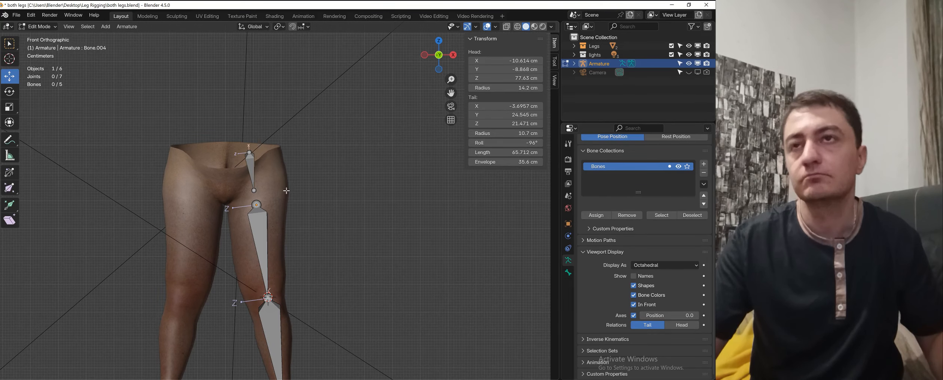
middle_click_drag(285, 190, 303, 197, "shift")
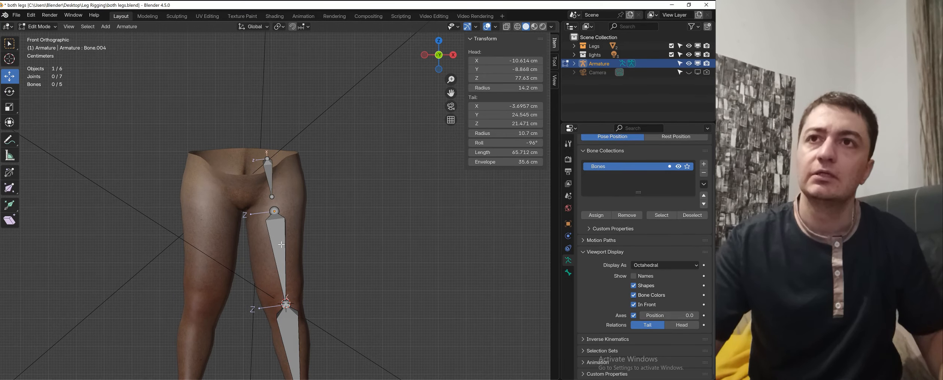
left_click(276, 234)
scroll(272, 199, "down", 3)
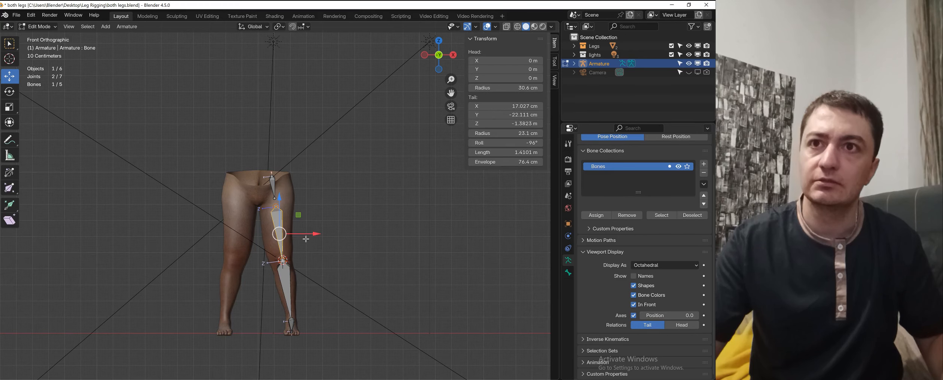
middle_click_drag(212, 209, 216, 225, "shift")
key("Tab")
left_click(258, 198)
left_click(243, 203)
key("Tab")
Clear the mesh selection and select the edge loop running around the waist.
left_click(274, 208)
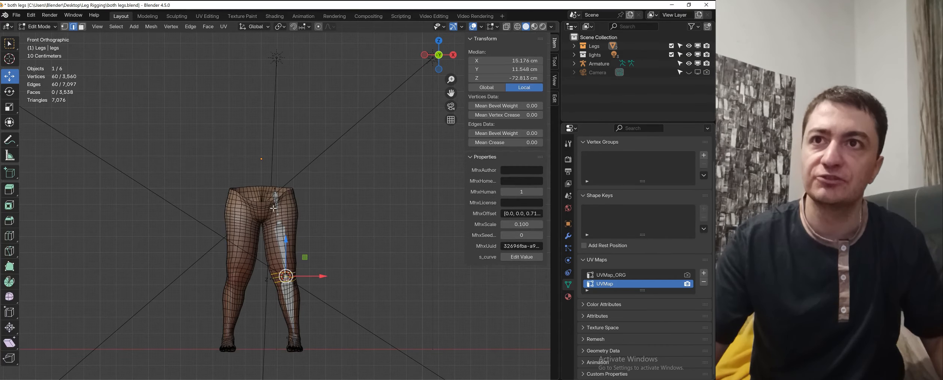
key("alt+a")
scroll(278, 201, "up", 2)
double_click(261, 205)
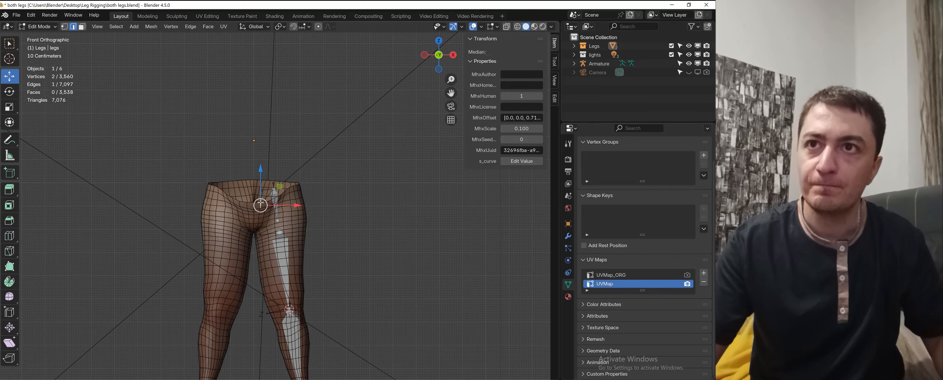
key("alt+a")
double_click(258, 202)
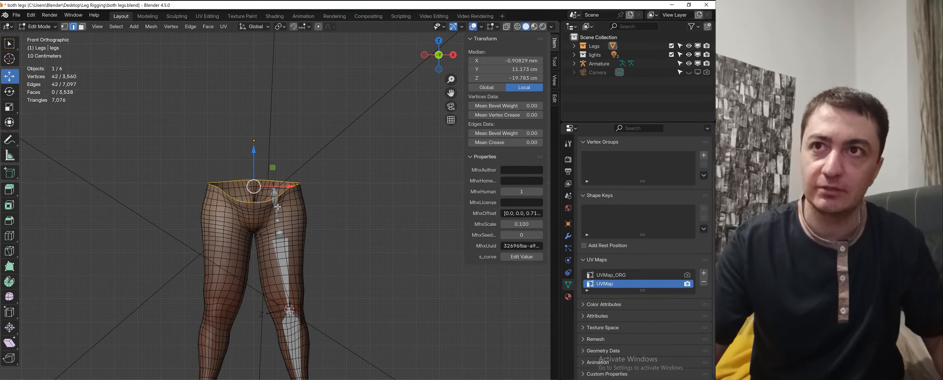
Snap the 3D cursor to the centre of the selected waist edge loop and return to Object Mode.
key("shift+s")
left_click(291, 255)
scroll(291, 256, "down", 3)
key("Tab")
left_click(291, 253)
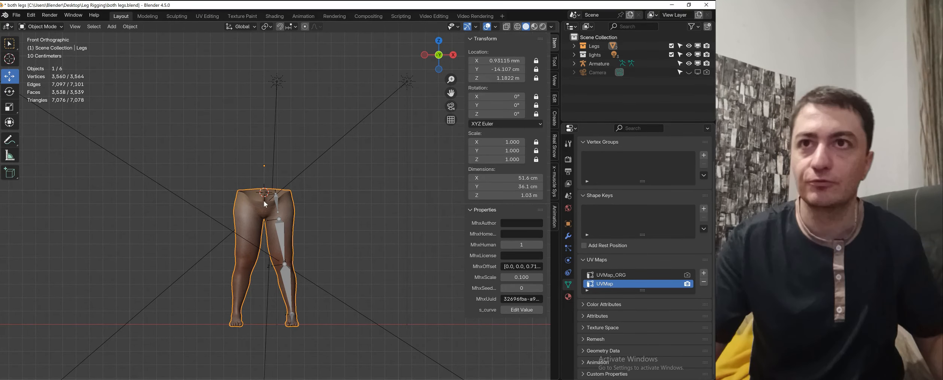
Enter Edit Mode on the armature and add a new single bone at the 3D cursor at waist height.
left_click(282, 223)
key("Tab")
left_click(303, 211)
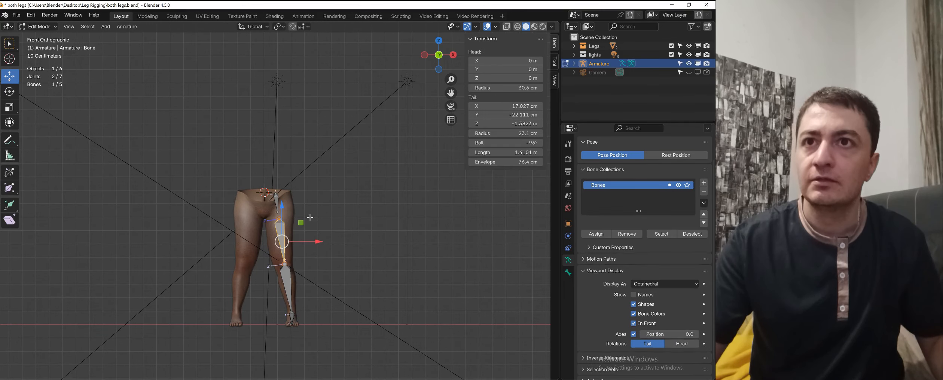
key("shift+a")
left_click(299, 178)
left_click(272, 148)
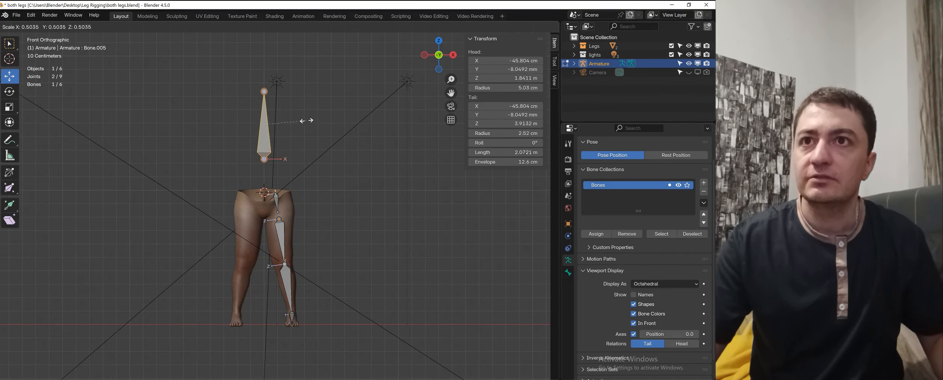
Set the transform pivot to Active Element and scale the new bone down from its base by 0.174 and again by 0.896.
left_click(279, 27)
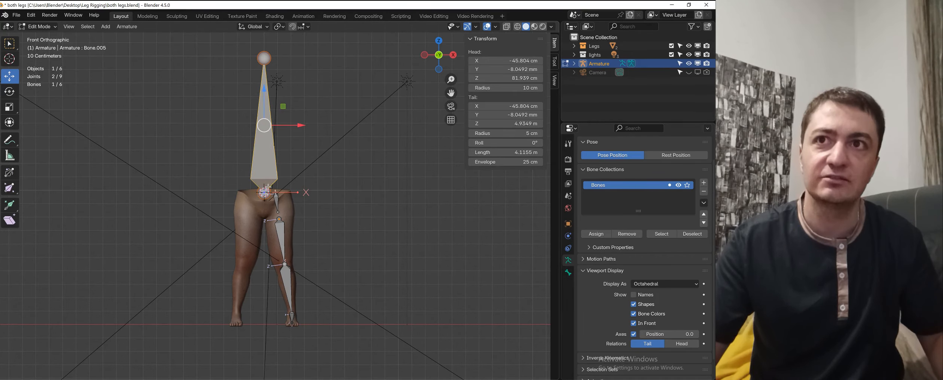
left_click(279, 27)
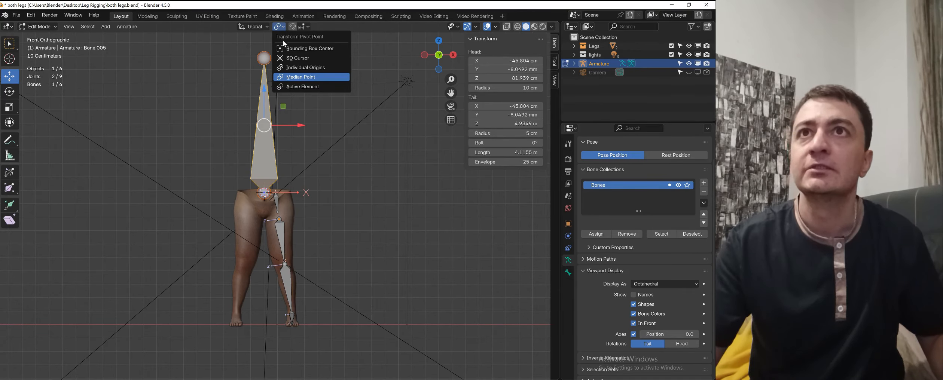
left_click(297, 87)
key("s")
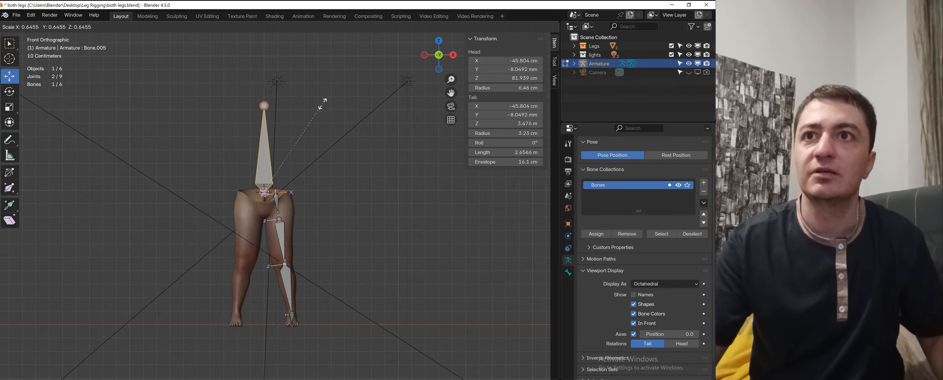
left_click(287, 175)
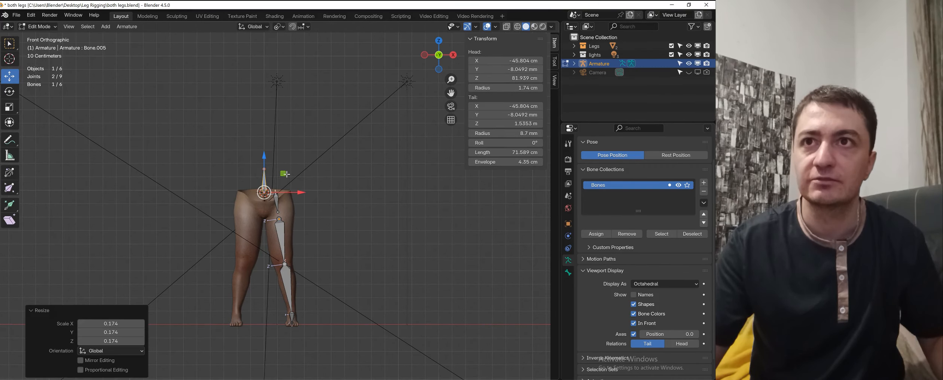
scroll(331, 158, "up", 4)
key("s")
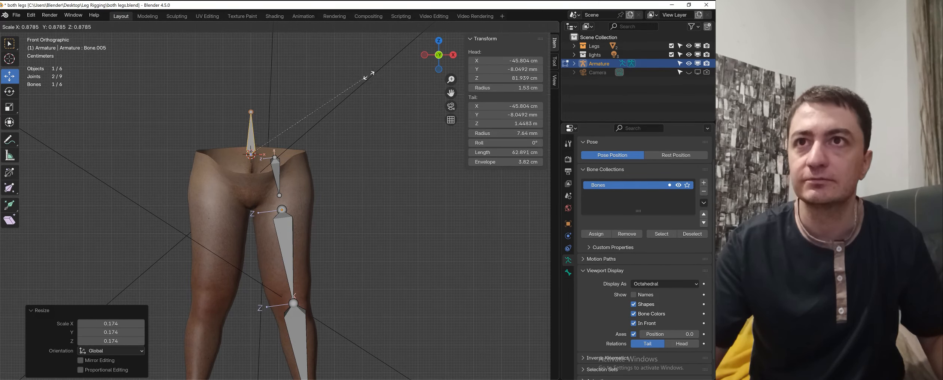
left_click(341, 94)
middle_click_drag(340, 94, 316, 160)
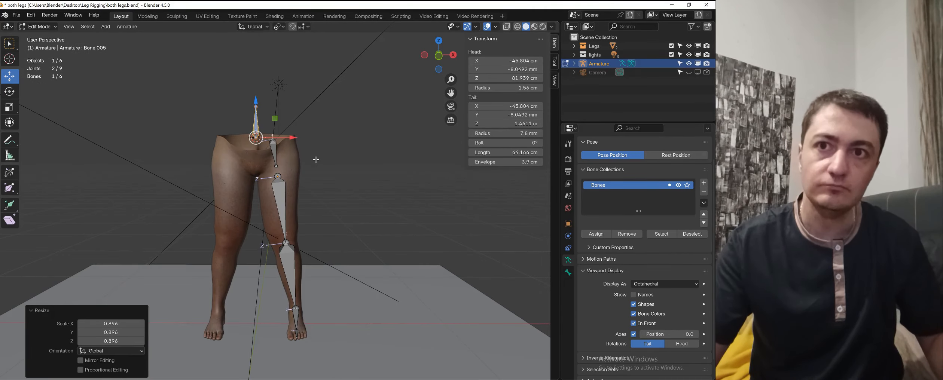
Enlarge the properties area, show the bone settings and rename the vertical waist bone def.spine.
key("KP_1")
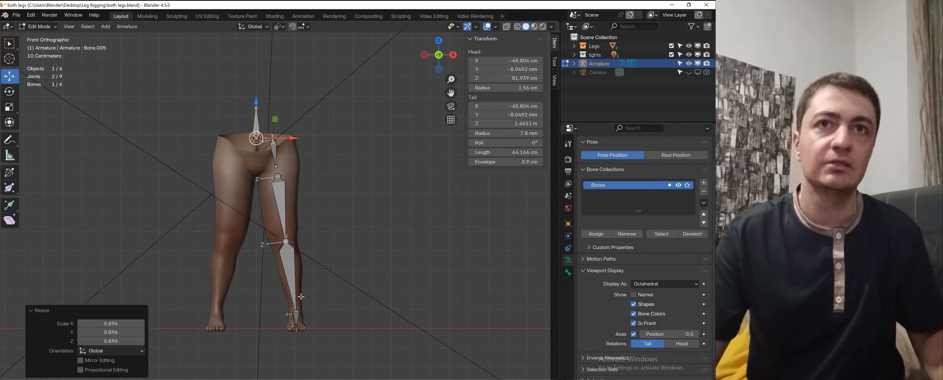
left_click(322, 161)
scroll(368, 127, "up", 1)
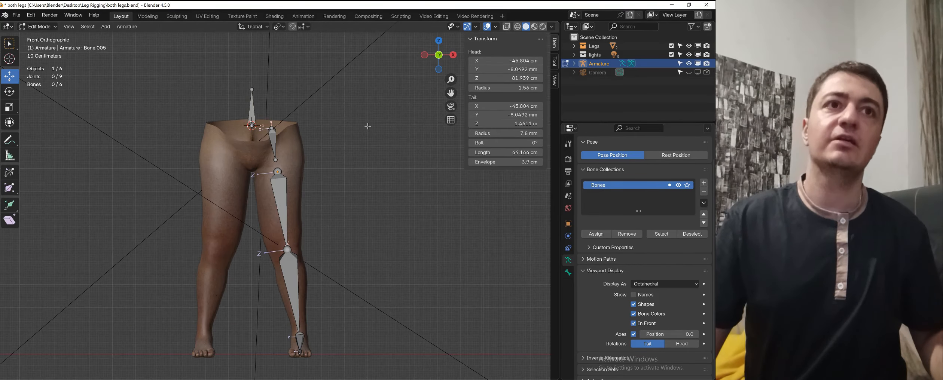
left_click_drag(653, 122, 653, 80)
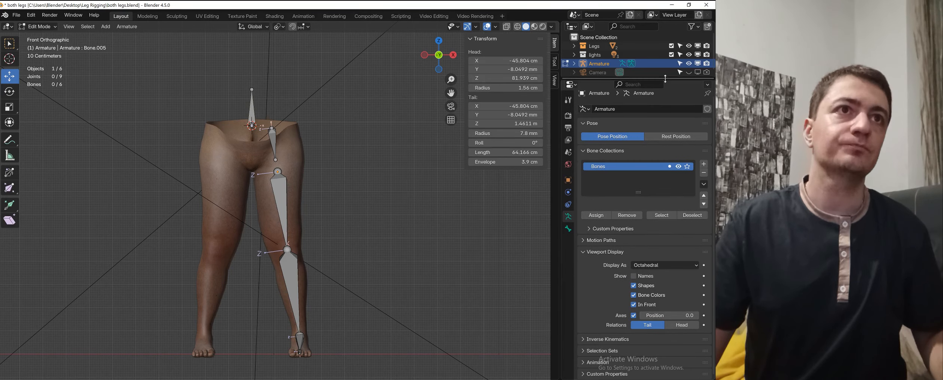
left_click(567, 229)
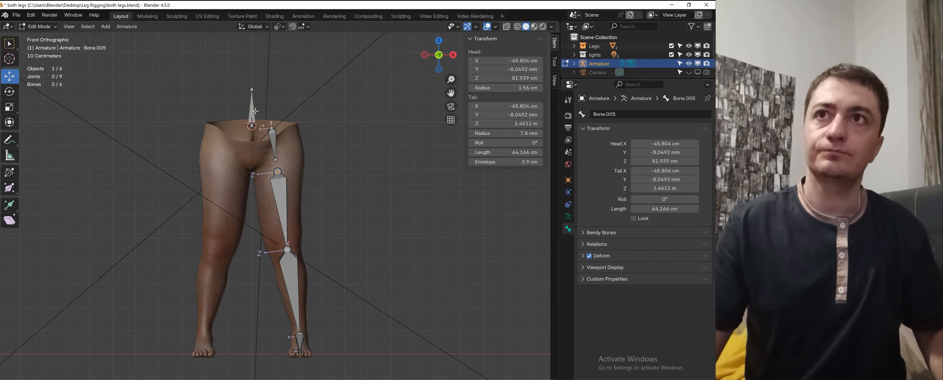
key("ctrl+z")
left_click(623, 113)
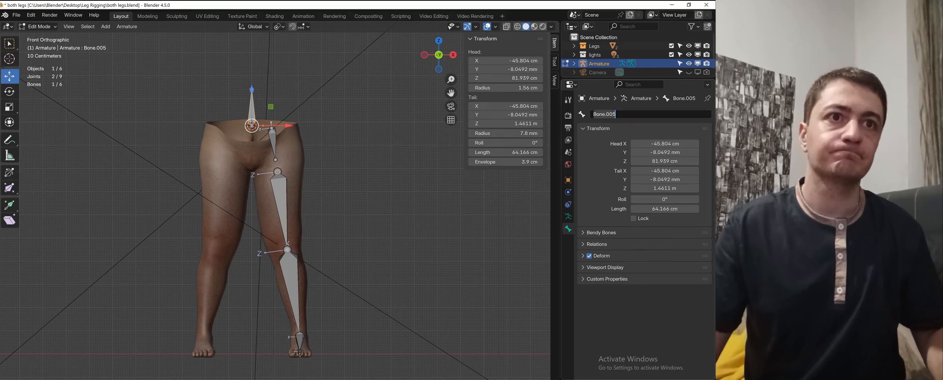
type("def")
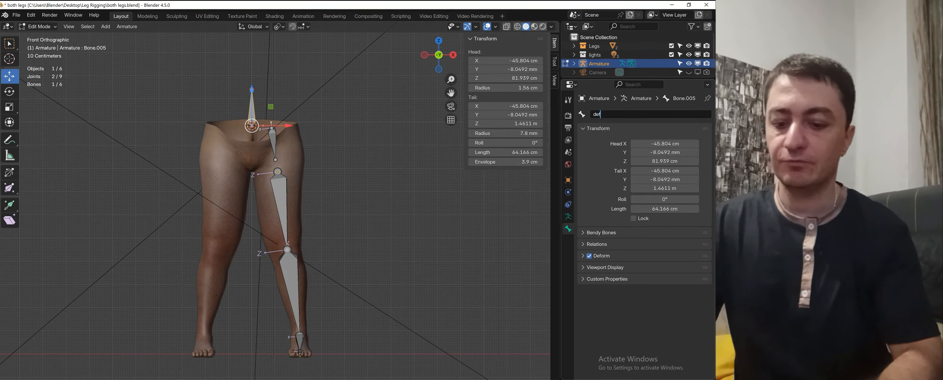
type(".spine")
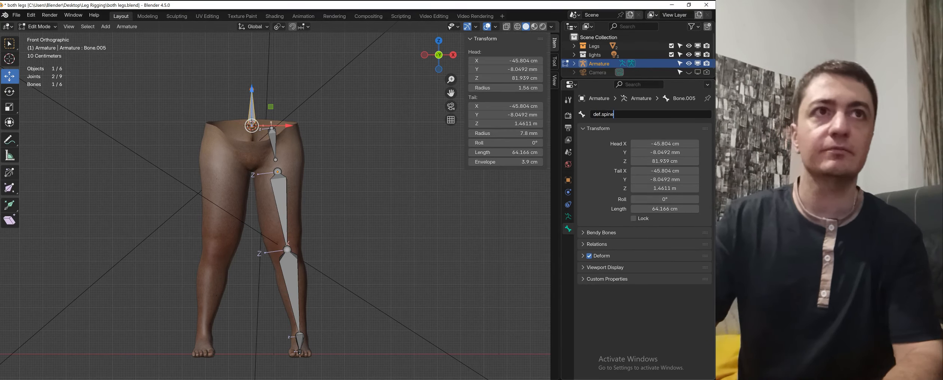
key("Return")
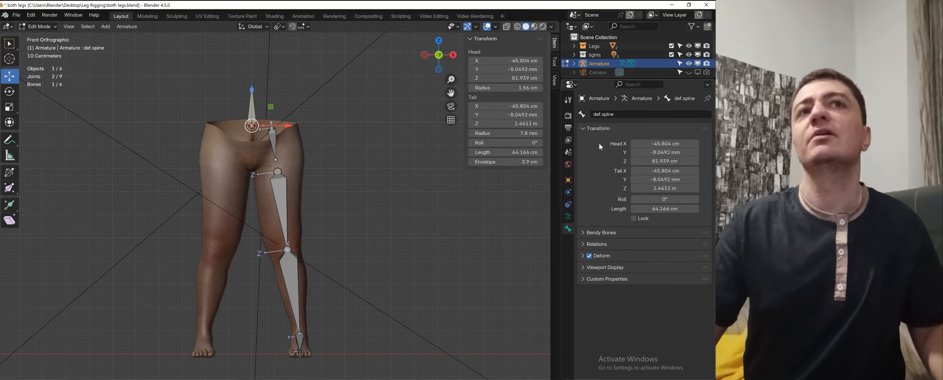
Rename the pelvis bone beside the spine bone def.hip.L.
left_click(274, 141)
left_click(251, 109)
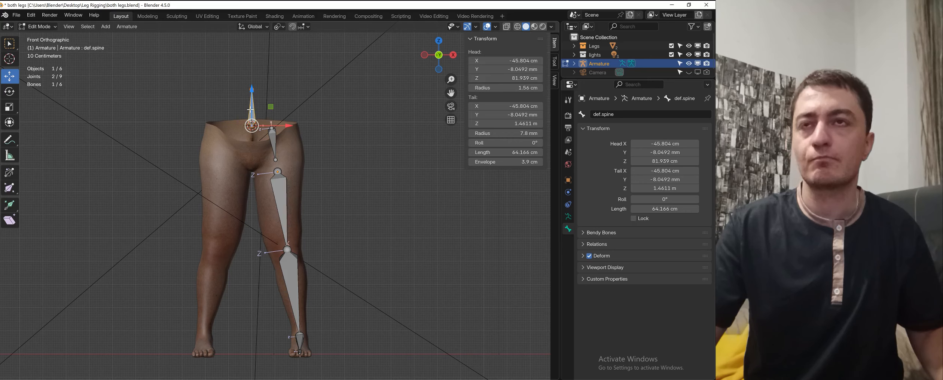
left_click(275, 141)
left_click(610, 115)
type("def")
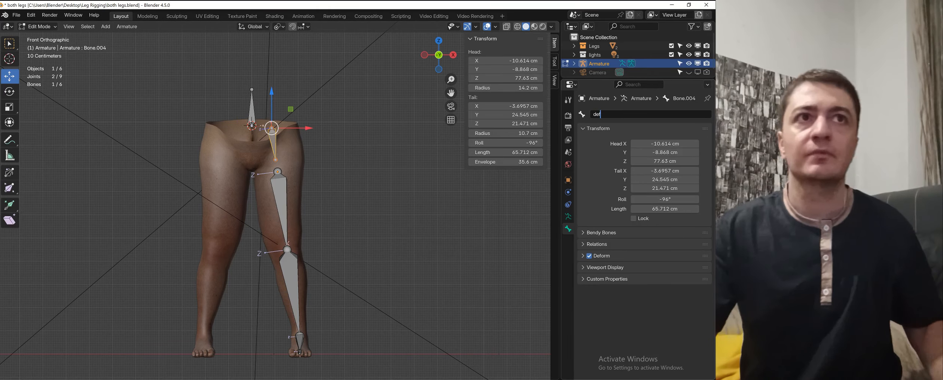
type(".hip.L")
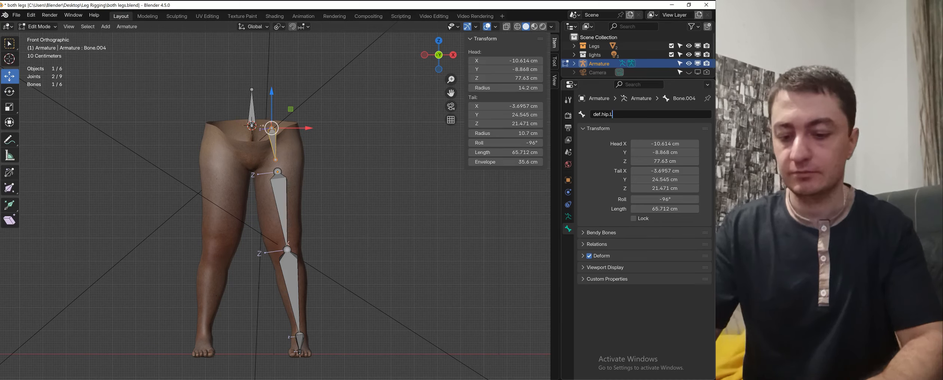
key("Return")
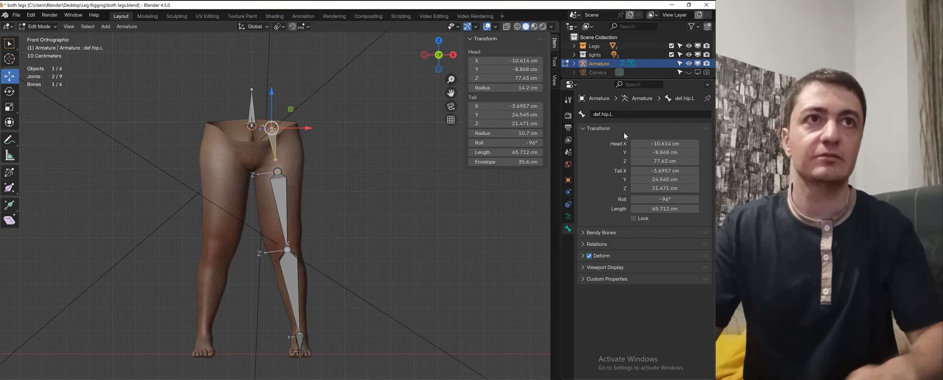
Rename the left thigh bone def.upper.leg.L.
left_click(279, 211)
left_click(600, 118)
type("d")
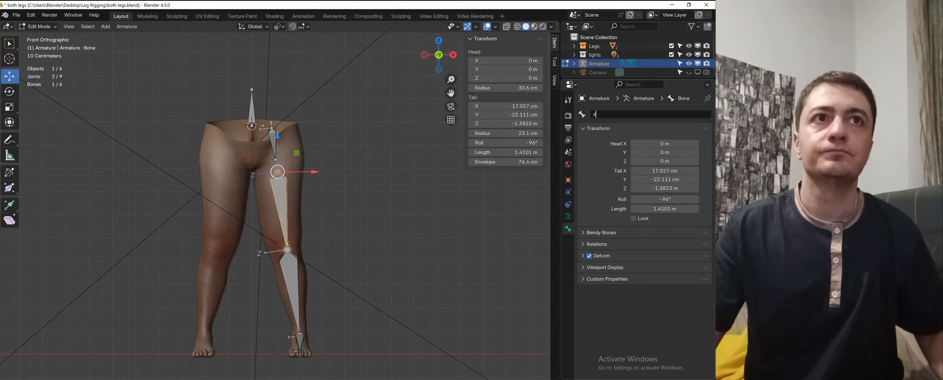
type("ef.upper.leg.L")
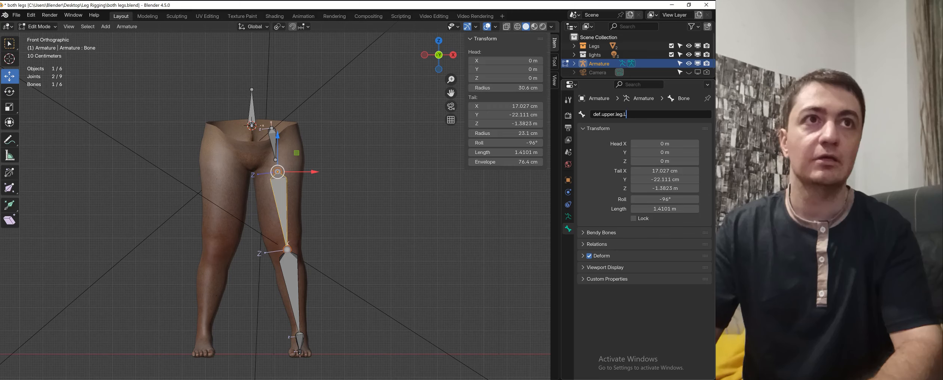
key("Return")
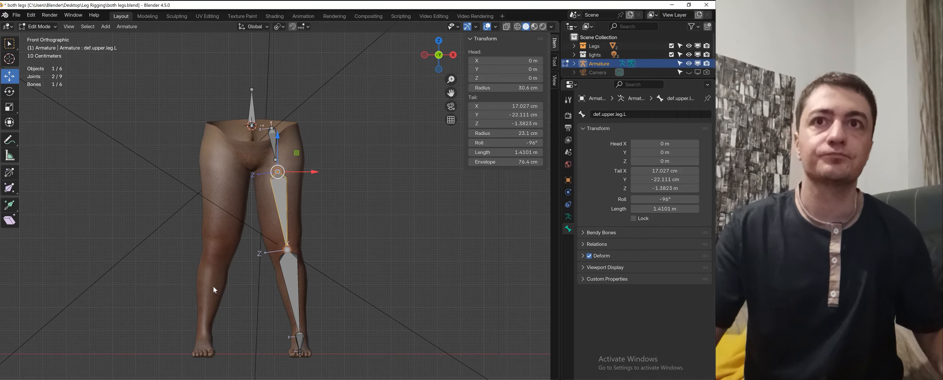
Rename the left shin bone def.lower.leg.L.
left_click(285, 275)
type("def")
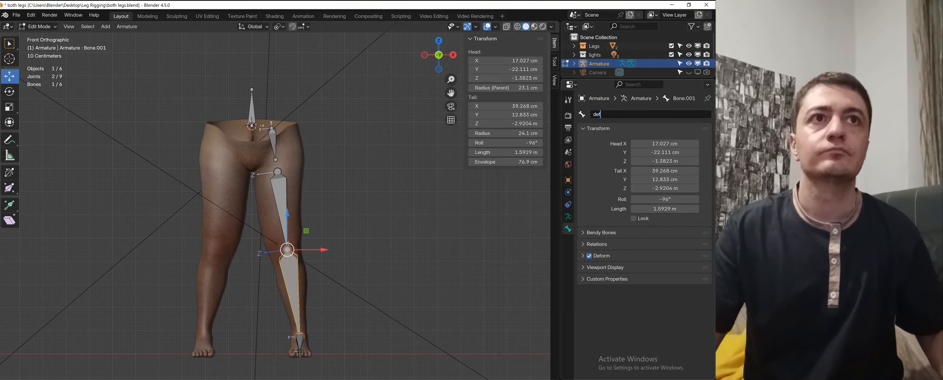
type(".")
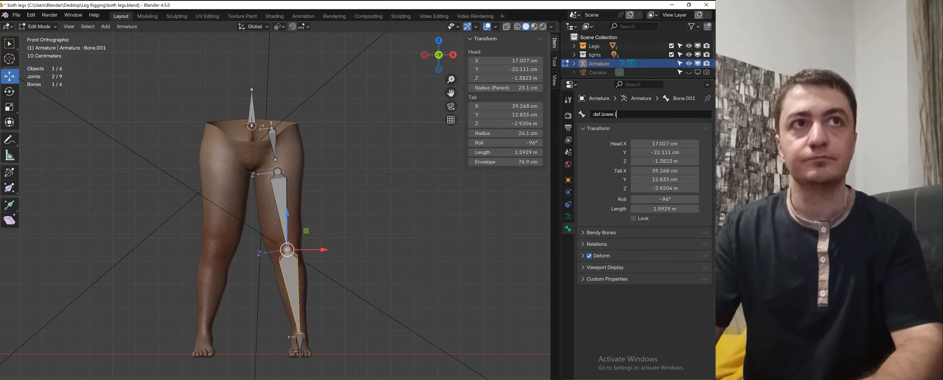
type("lower.leg.")
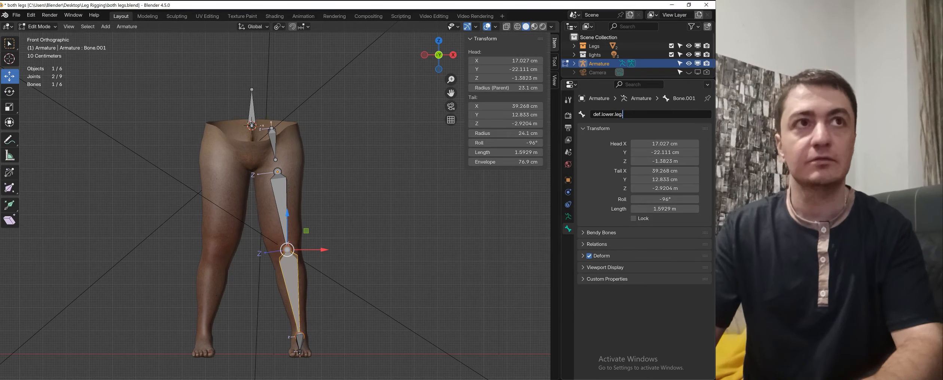
type("L")
key("Return")
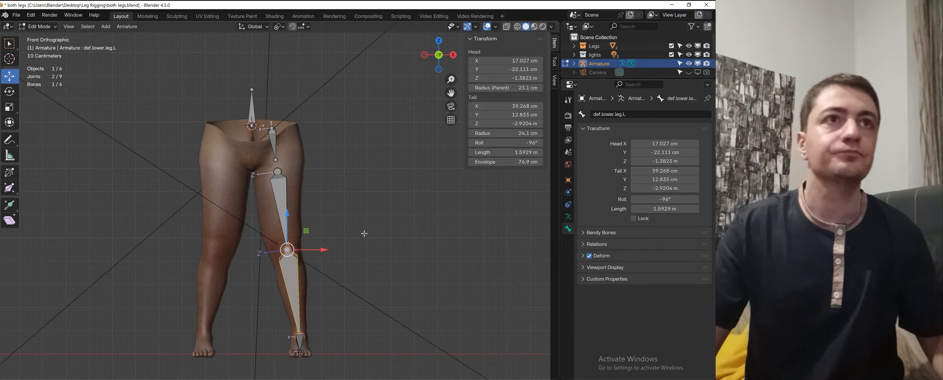
Rename the left foot bone running from the ankle to the ball of the foot def.foot.L.
middle_click_drag(364, 233, 364, 176, "shift")
middle_click_drag(363, 202, 316, 254)
scroll(319, 225, "up", 2)
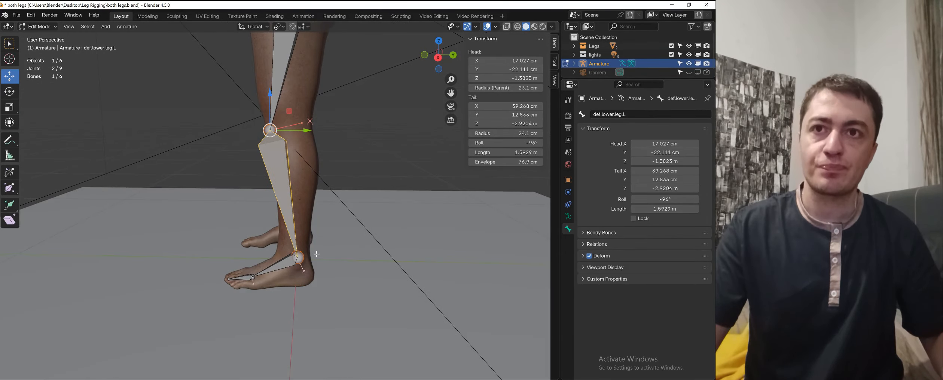
left_click(290, 265)
left_click(620, 115)
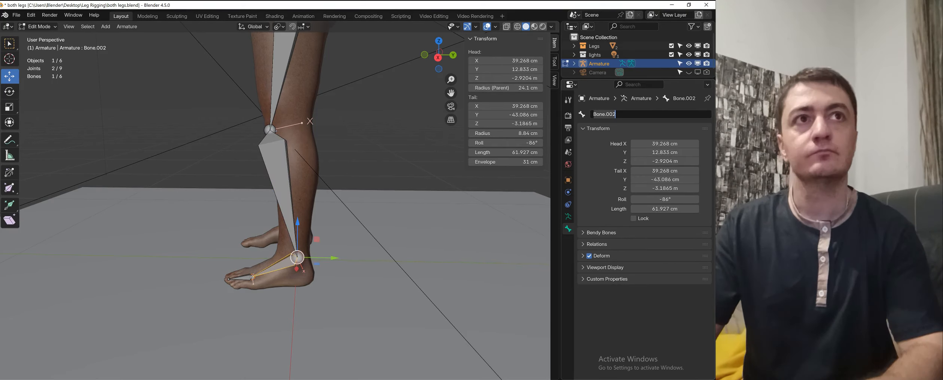
type("def.foot")
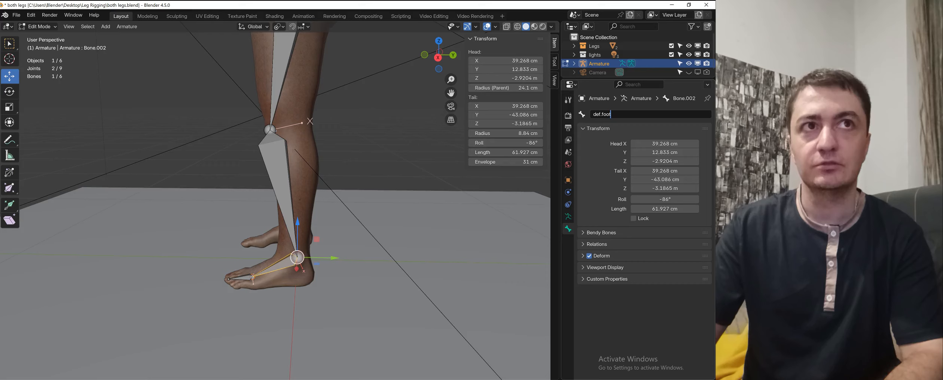
type(".L")
key("Return")
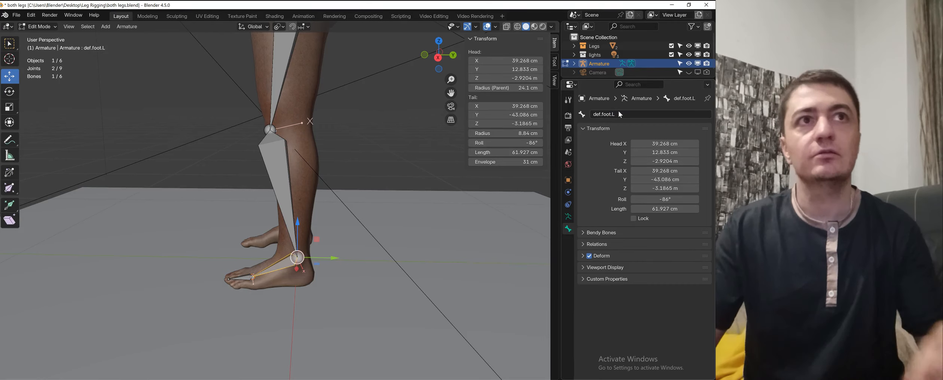
Rename the left toe bone def.toe.L and save the file.
left_click(238, 278)
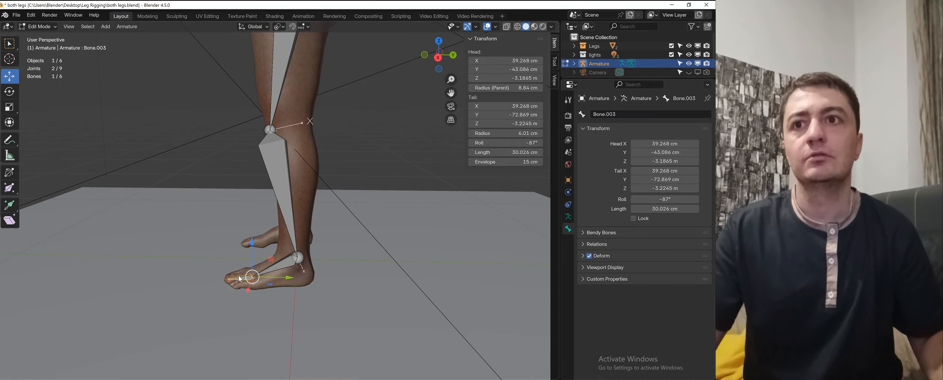
left_click(613, 114)
type("def.toe")
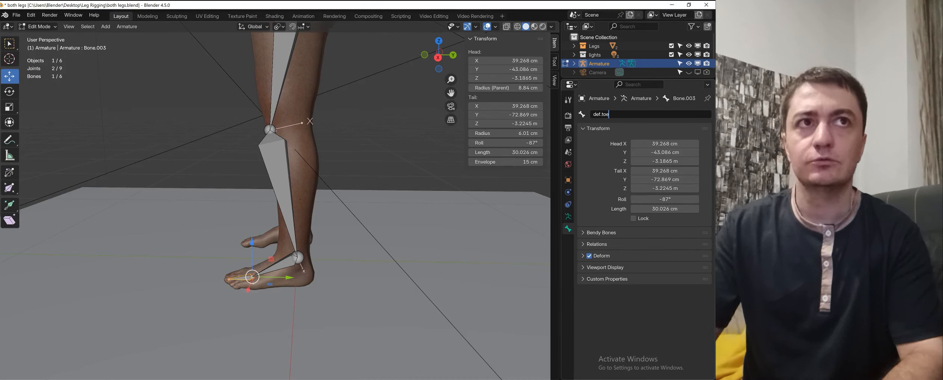
type(".L")
key("Return")
key("ctrl+s")
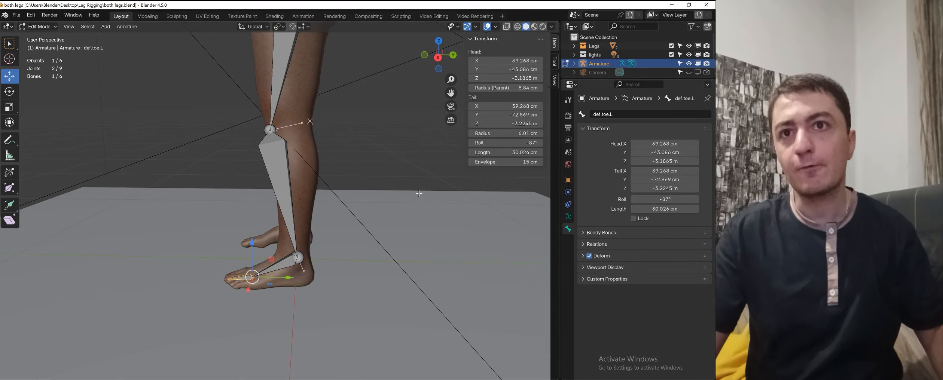
Select the left hip, upper leg, lower leg, foot and toe bones together.
key("KP_1")
middle_click_drag(300, 101, 309, 144, "shift")
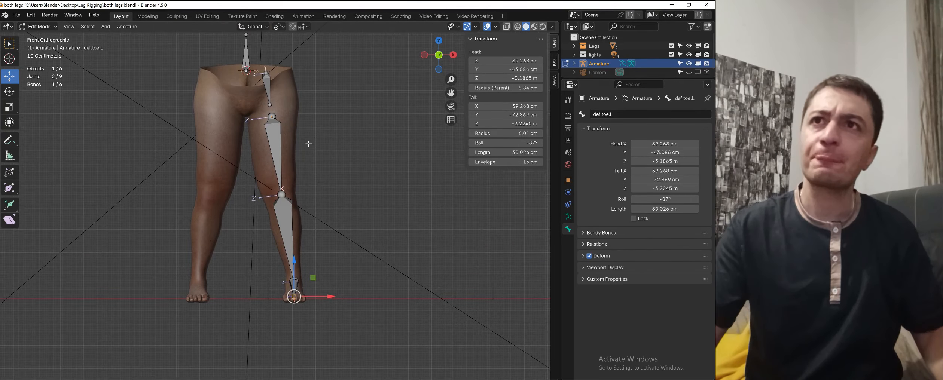
scroll(311, 131, "up", 2)
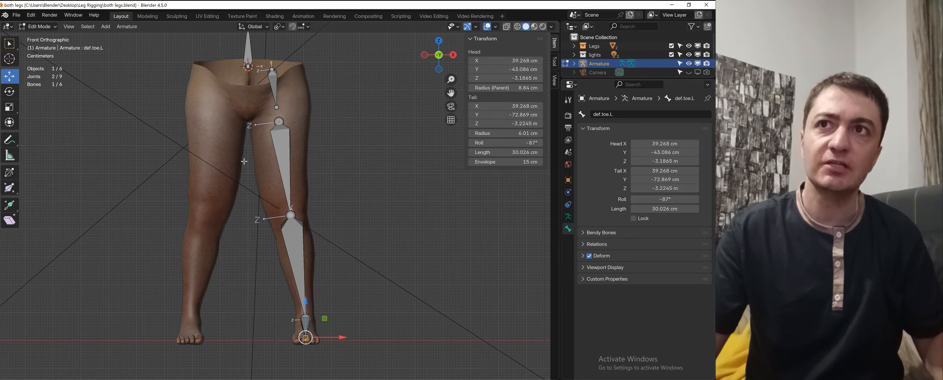
left_click(277, 99)
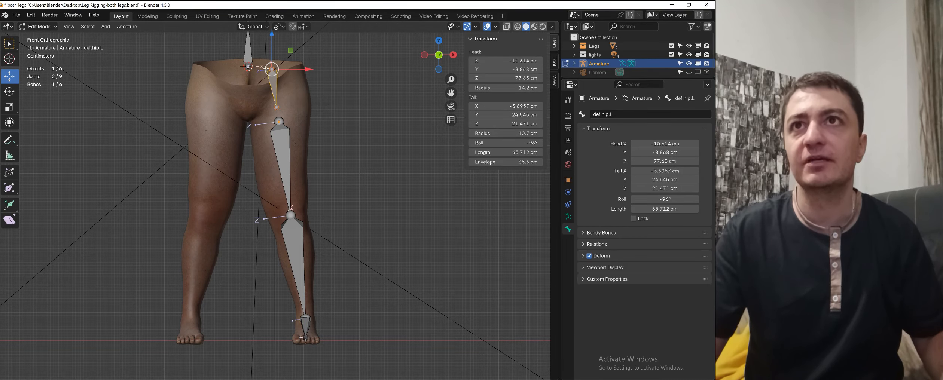
scroll(217, 172, "down", 1)
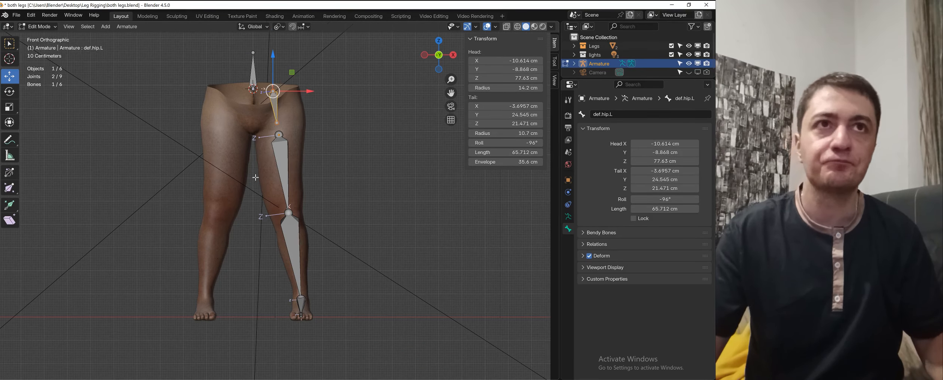
left_click(288, 169, "shift")
left_click(299, 241, "shift")
middle_click_drag(362, 289, 321, 251, "shift")
left_click(288, 249, "shift")
left_click(276, 266, "shift")
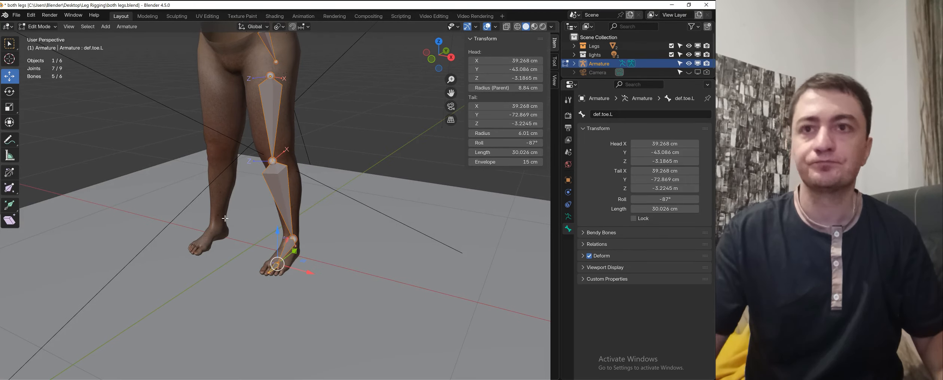
Try to symmetrize the five selected left-side bones across the armature.
key("KP_1")
scroll(233, 194, "down", 2)
middle_click_drag(316, 130, 314, 156, "shift")
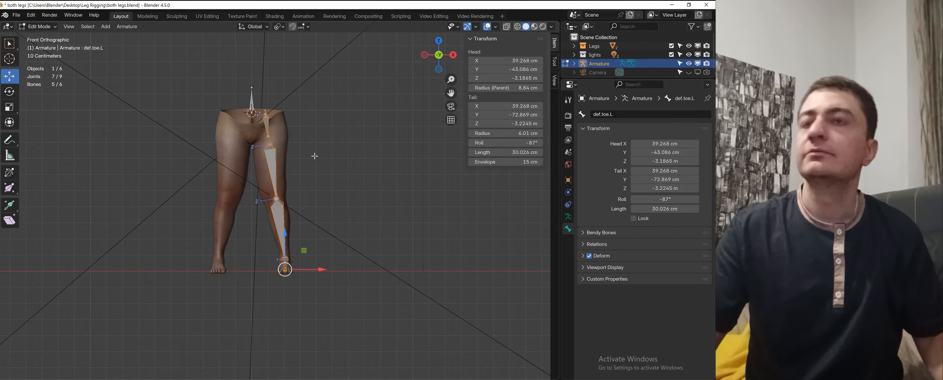
right_click(340, 154)
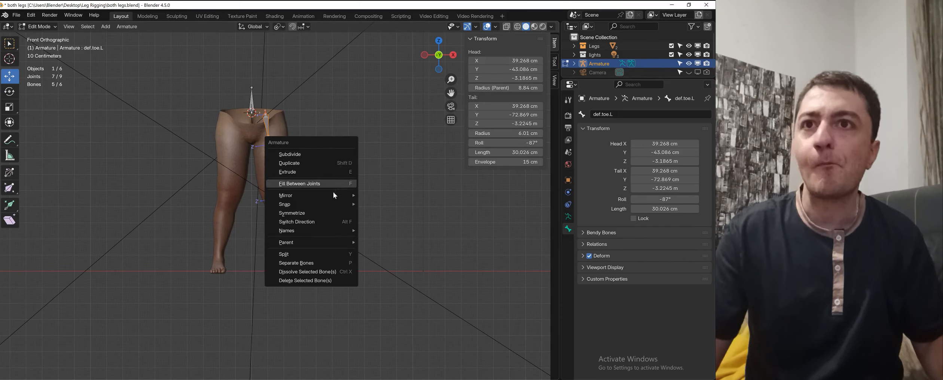
left_click(312, 214)
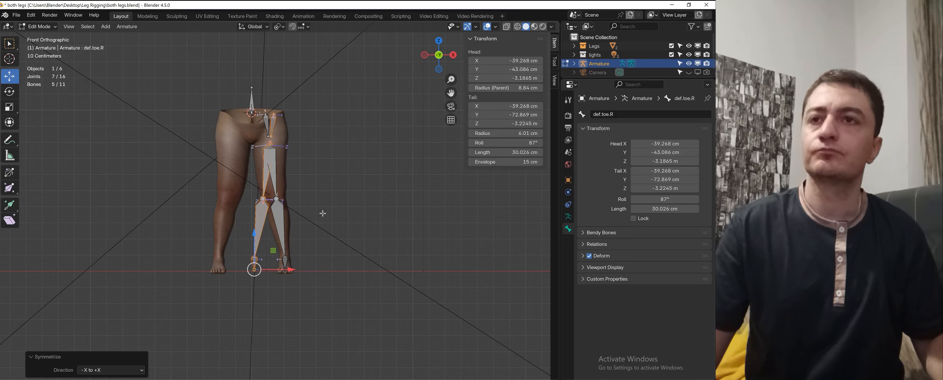
key("ctrl+z")
key("ctrl+z")
Add the left toe bone back to the selection and symmetrize the left hip, leg, foot and toe bones.
middle_click_drag(293, 270, 273, 269)
left_click(279, 270, "shift")
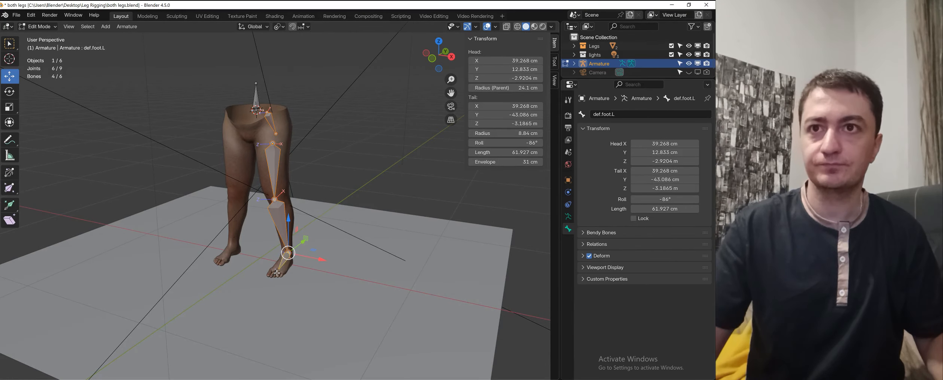
key("KP_1")
right_click(329, 201)
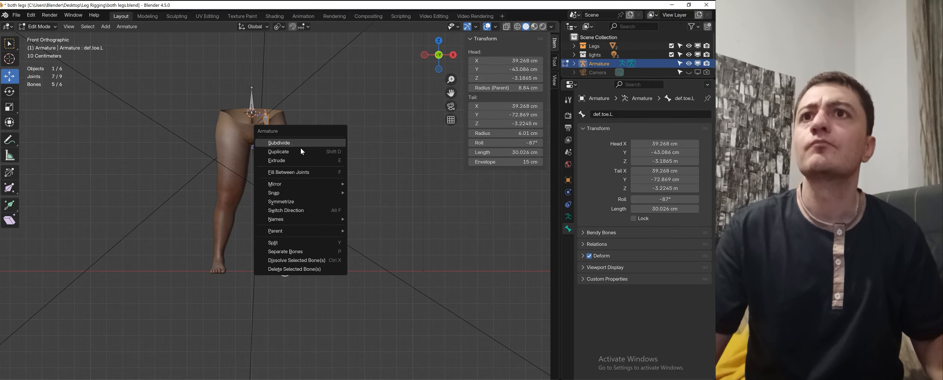
mouse_move(291, 220)
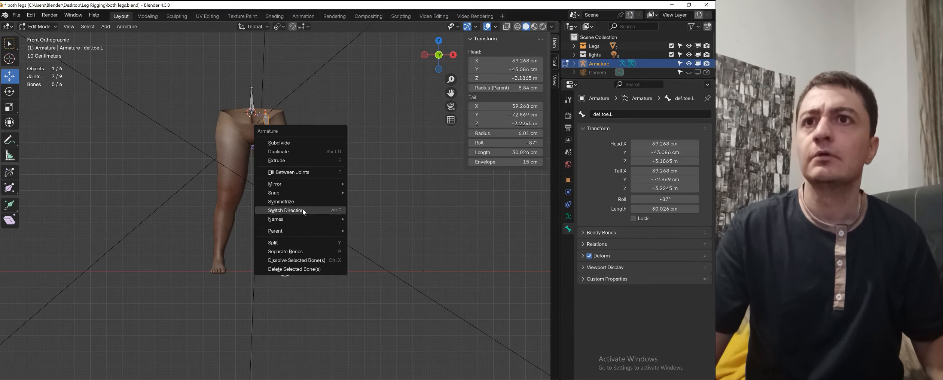
left_click(315, 204)
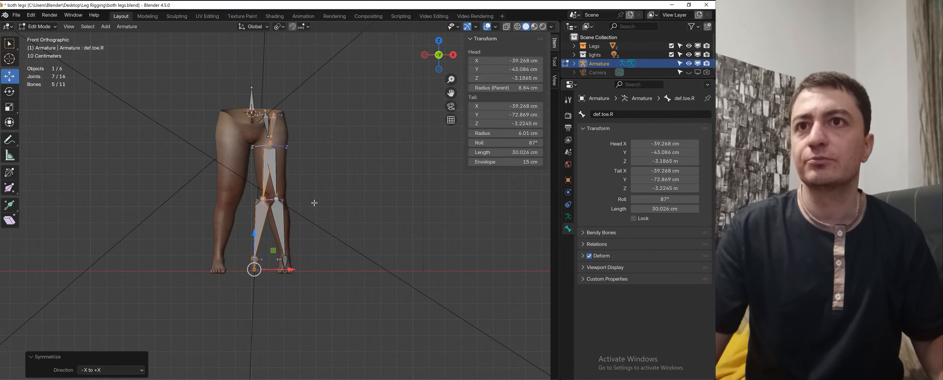
Move the mirrored right-side bones about 91 cm along negative X so they sit inside the model's right leg and foot.
left_click_drag(294, 273, 254, 272)
scroll(300, 200, "up", 4)
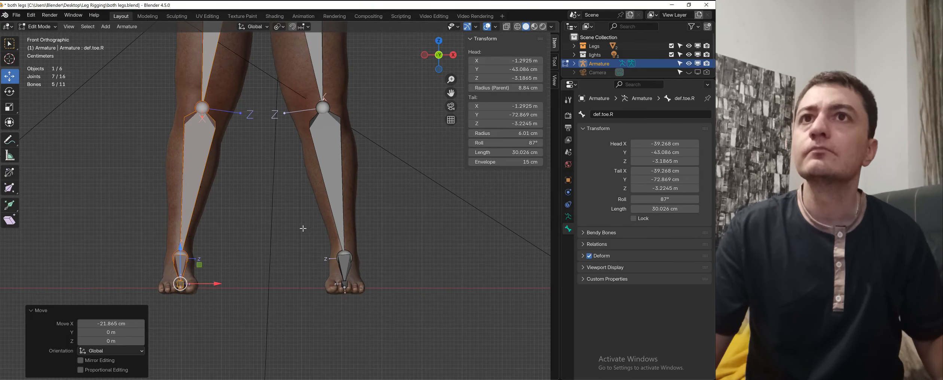
scroll(228, 289, "up", 4)
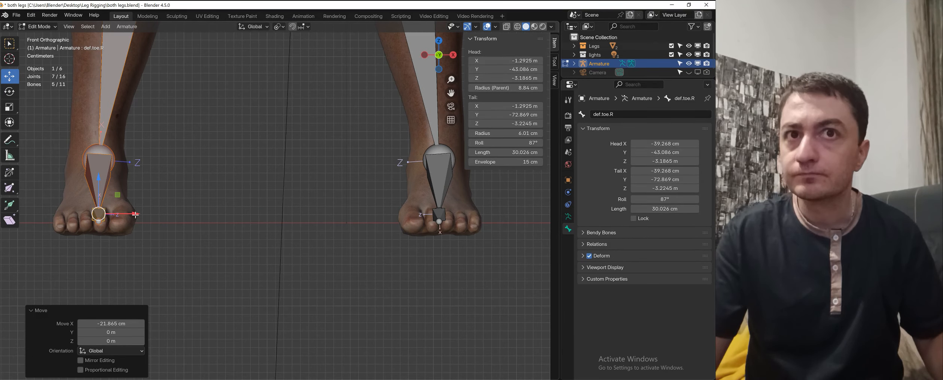
left_click_drag(134, 215, 131, 220)
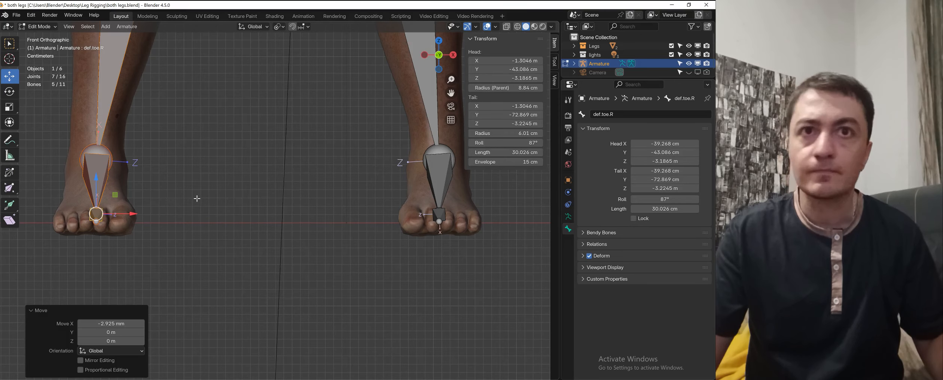
scroll(197, 198, "down", 4)
scroll(237, 218, "up", 4)
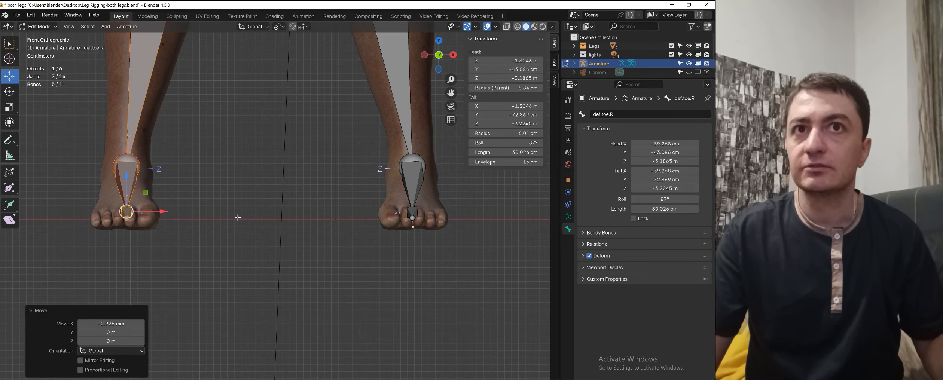
Set the left foot bone's roll to -88°.
scroll(395, 209, "down", 2)
middle_click_drag(395, 209, 342, 231, "shift")
scroll(342, 230, "up", 2)
left_click(343, 213)
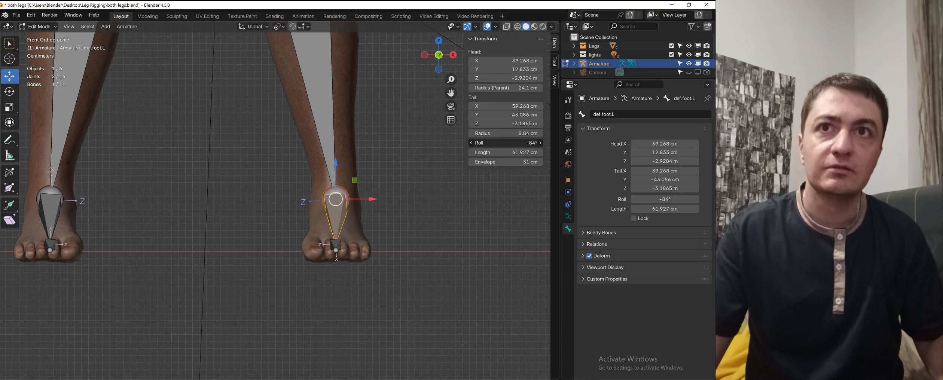
middle_click_drag(189, 185, 232, 174, "shift")
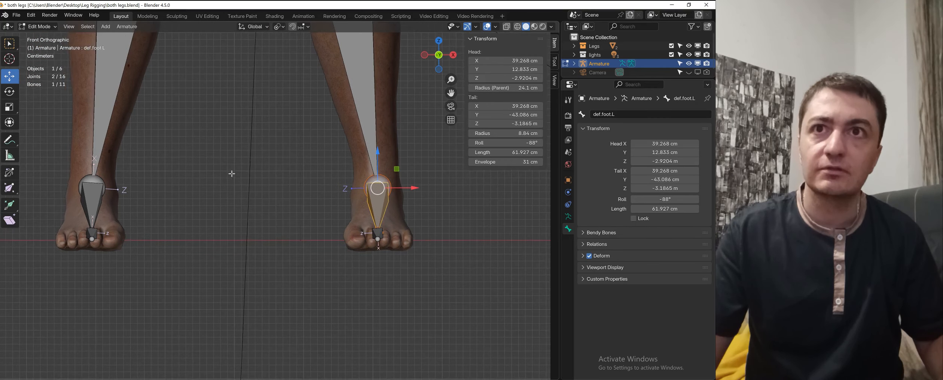
Set the right foot bone's roll to 88°.
left_click(96, 208)
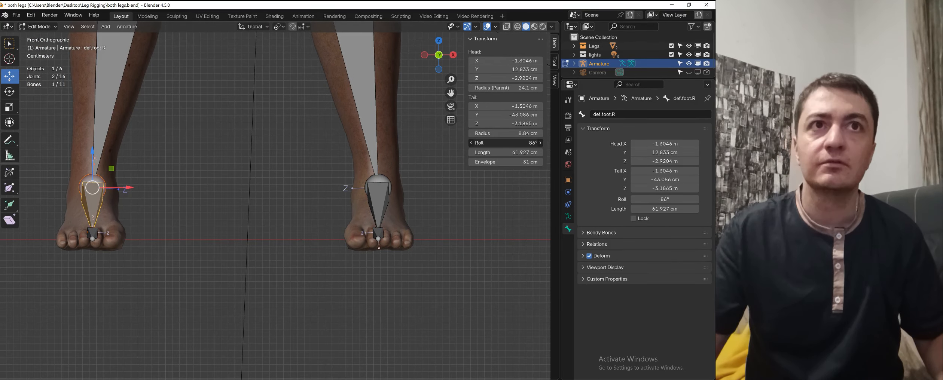
left_click(506, 143)
type("88")
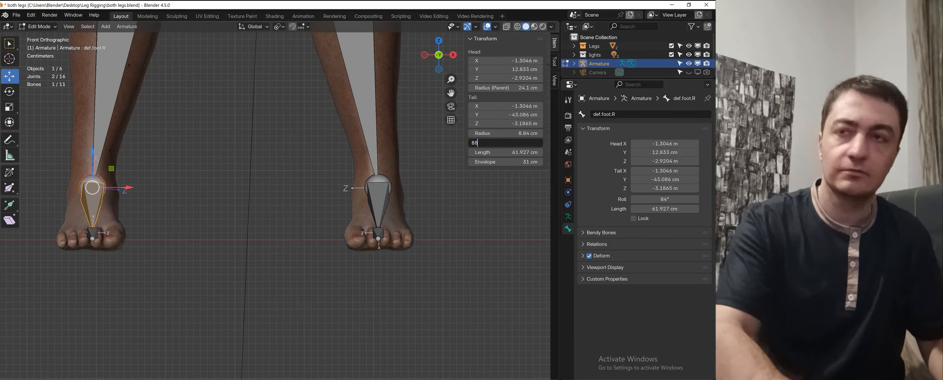
key("Return")
Examine the leg bones on both sides from the front and in perspective, comparing the names and rolls of the left and right shin bones.
scroll(251, 180, "down", 6)
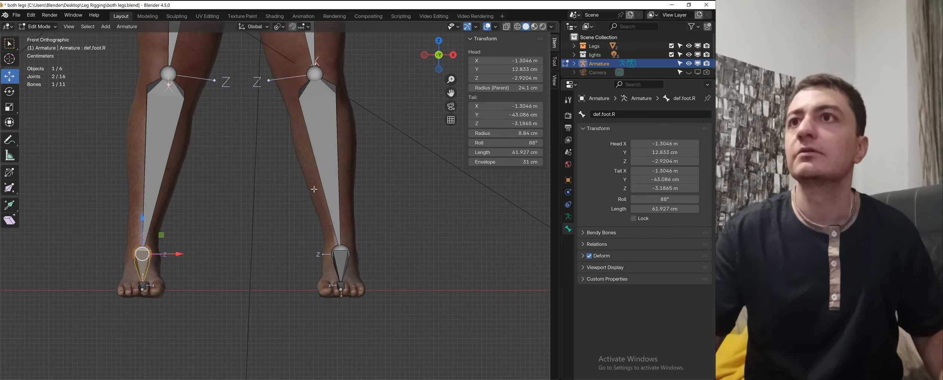
scroll(324, 162, "down", 1)
middle_click_drag(327, 98, 317, 179, "shift")
scroll(318, 170, "up", 1)
left_click(367, 173)
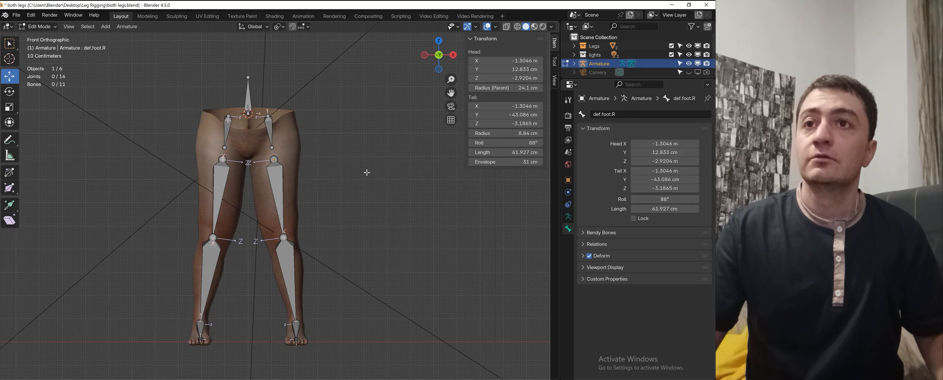
left_click(218, 275)
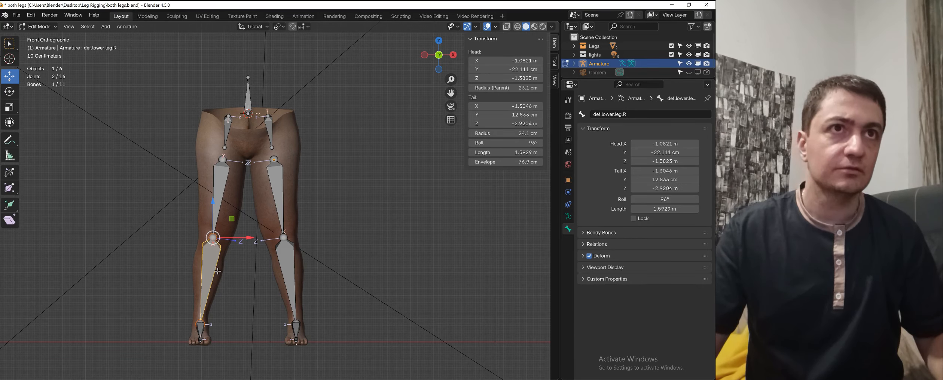
middle_click_drag(232, 292, 230, 255, "shift")
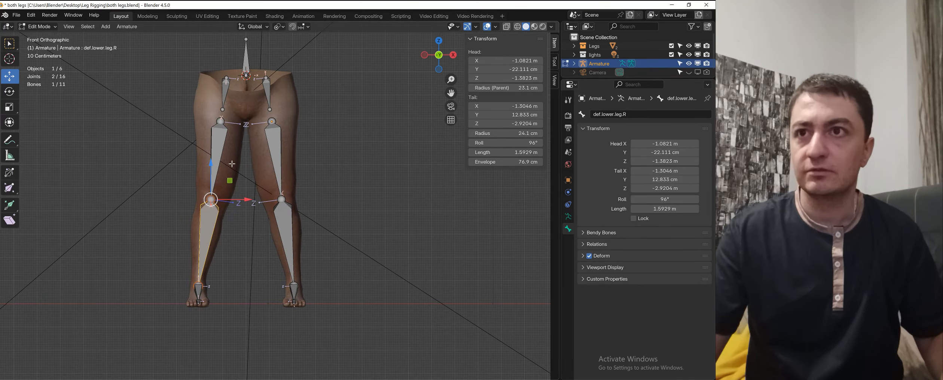
middle_click_drag(350, 203, 329, 234)
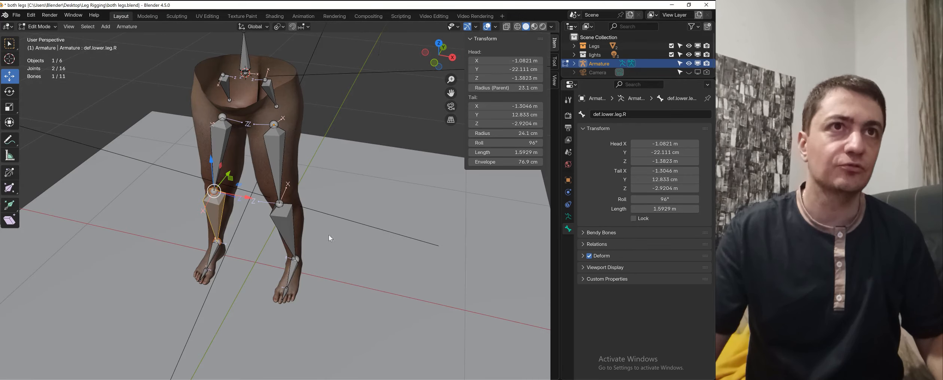
middle_click_drag(249, 221, 260, 204)
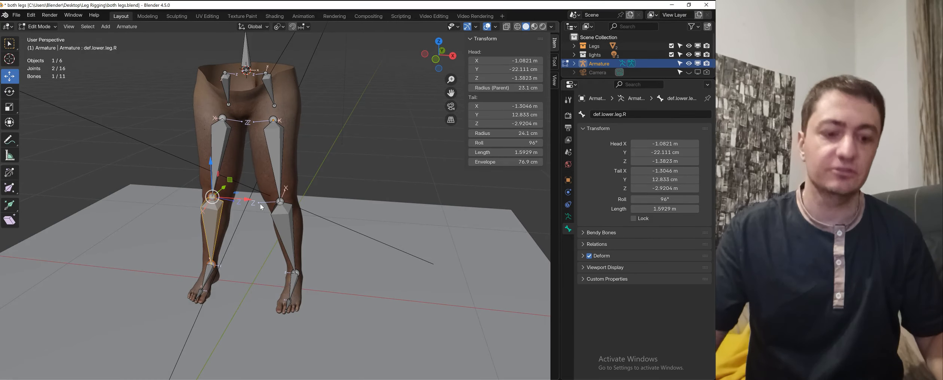
key("KP_1")
scroll(359, 172, "up", 4)
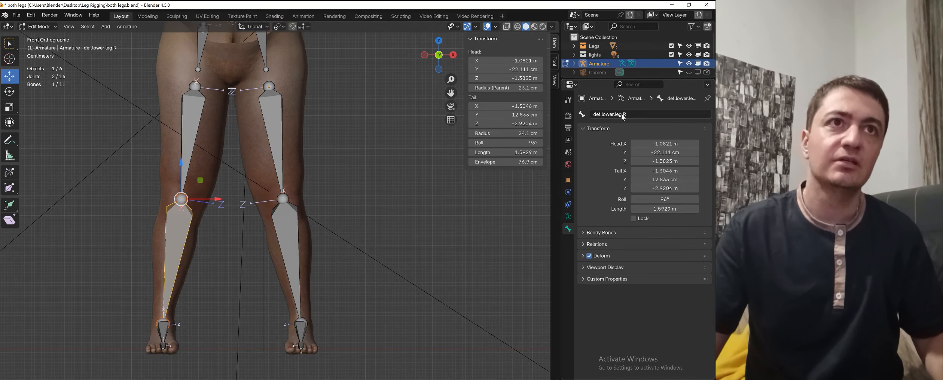
left_click(280, 232)
left_click(192, 226)
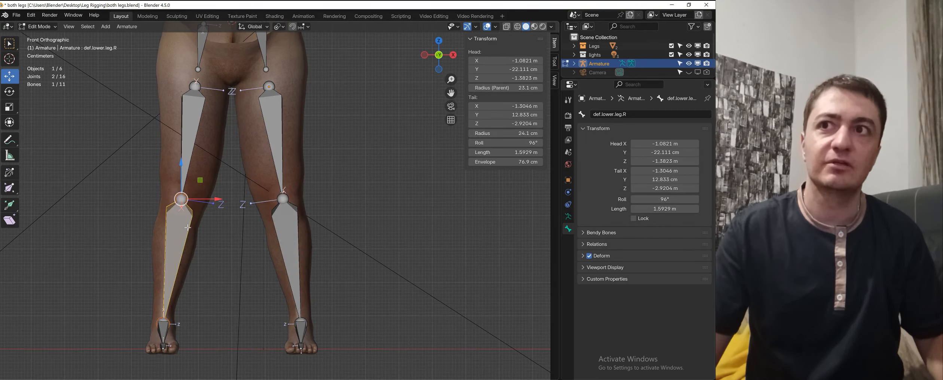
scroll(225, 206, "down", 2)
left_click(260, 180)
scroll(260, 180, "up", 3)
middle_click_drag(259, 180, 273, 287, "shift")
left_click(299, 224)
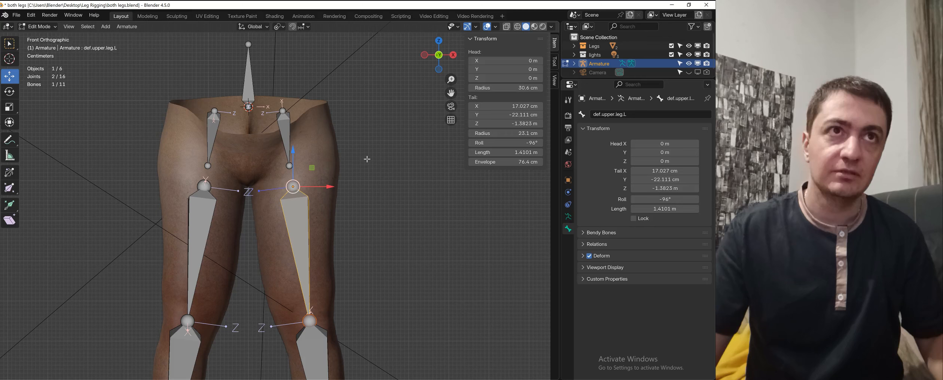
left_click(287, 140, "shift")
right_click(407, 142)
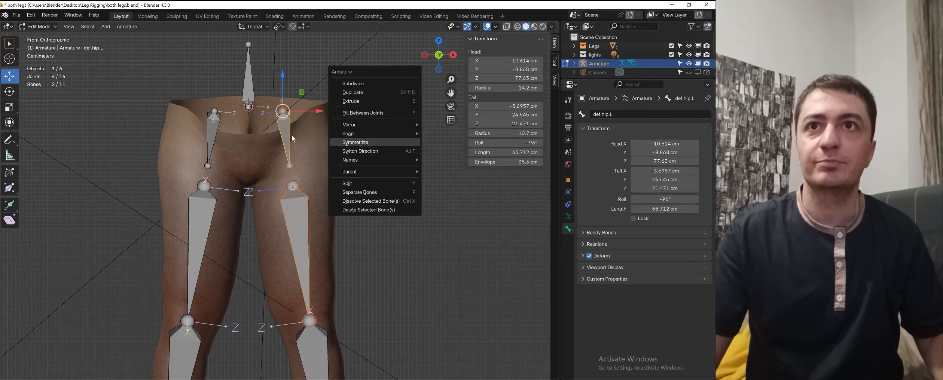
Parent the left upper leg bone to the left hip bone with Keep Offset.
left_click(288, 204)
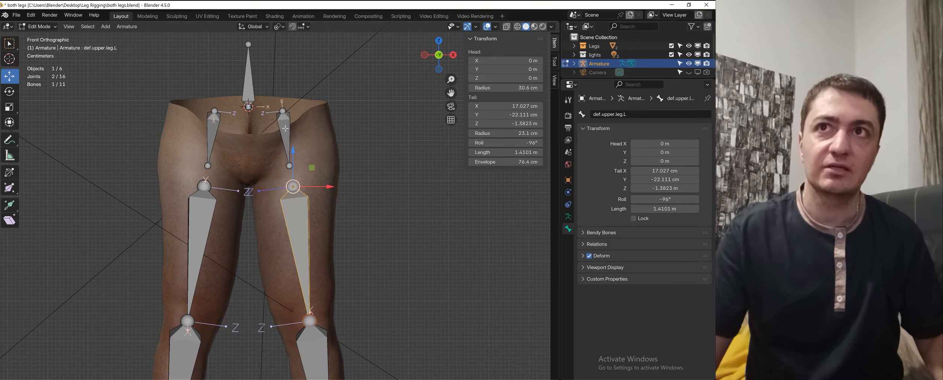
left_click(285, 142, "shift")
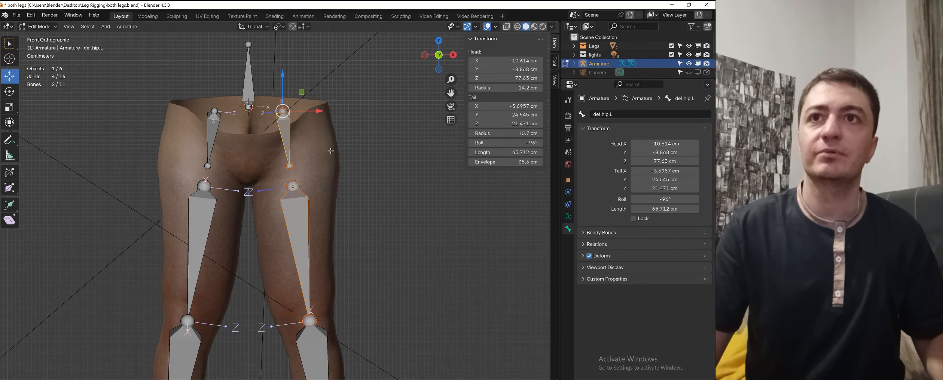
right_click(331, 151)
mouse_move(291, 181)
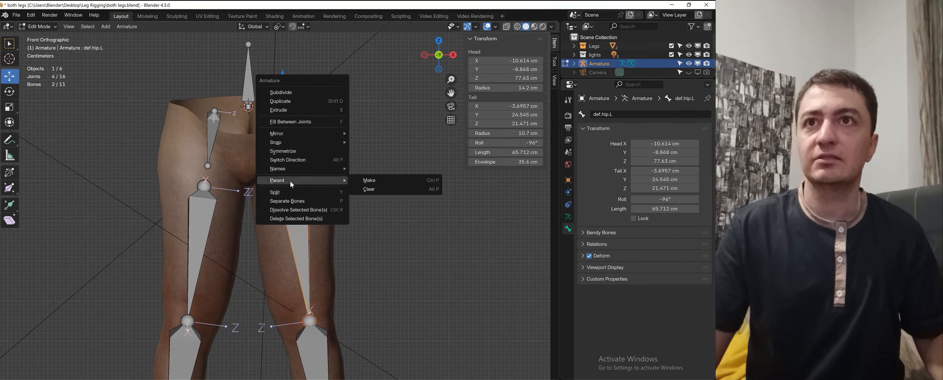
left_click(360, 180)
left_click(352, 179)
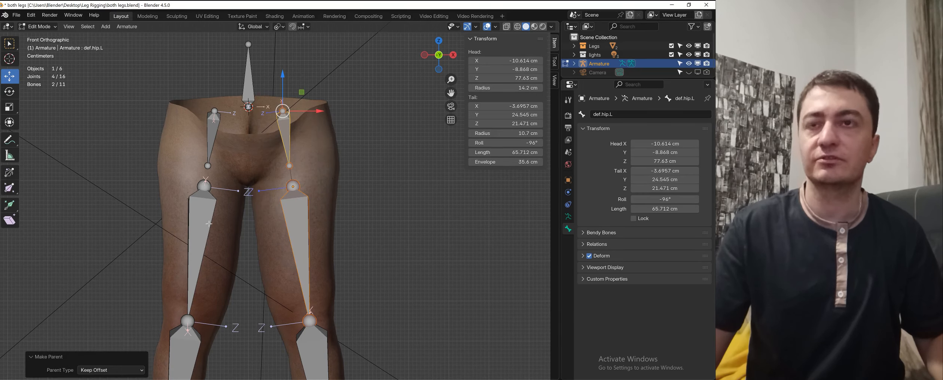
Parent the right upper leg bone to the right hip bone with Keep Offset.
left_click(196, 216)
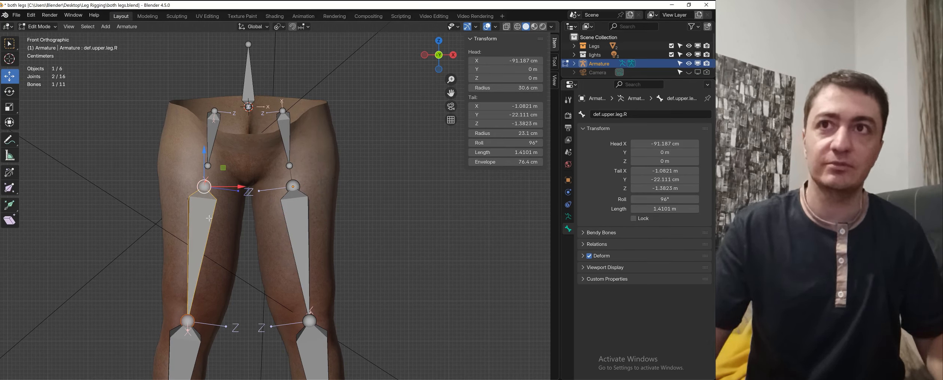
left_click(212, 140, "shift")
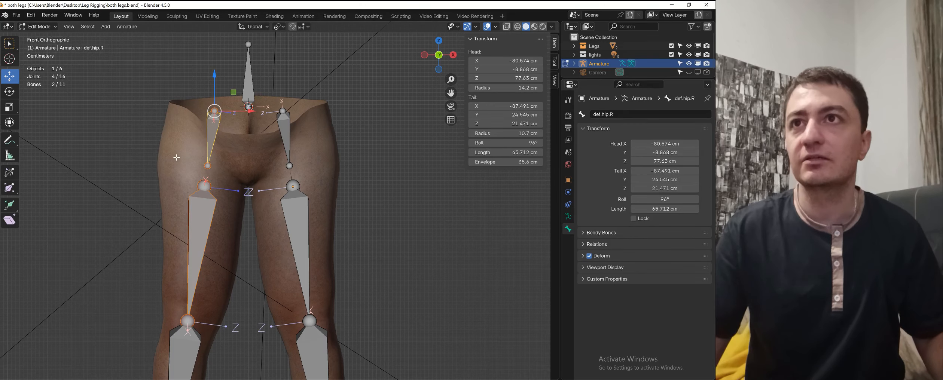
right_click(177, 157)
left_click(217, 156)
left_click(217, 157)
scroll(309, 112, "down", 2)
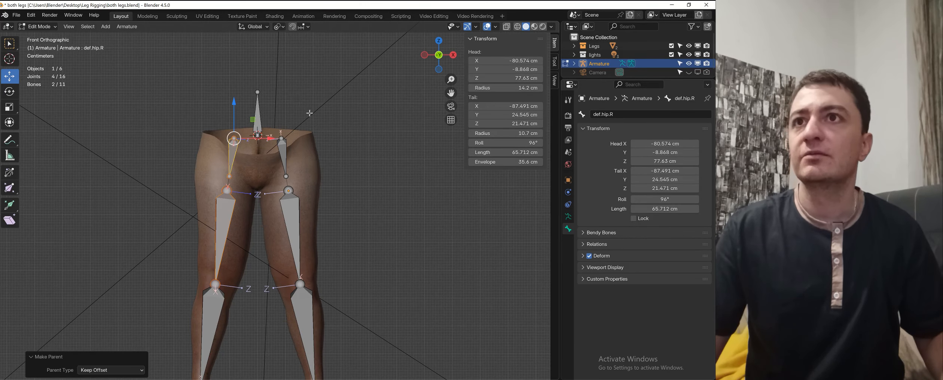
scroll(310, 112, "up", 2)
left_click(241, 192)
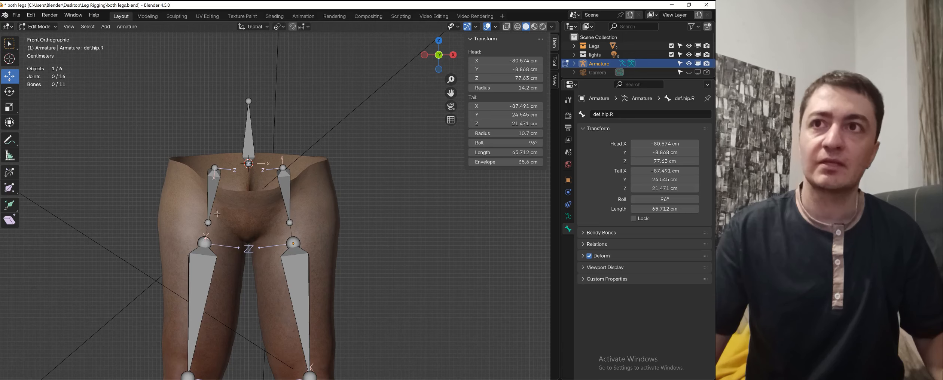
left_click(212, 185)
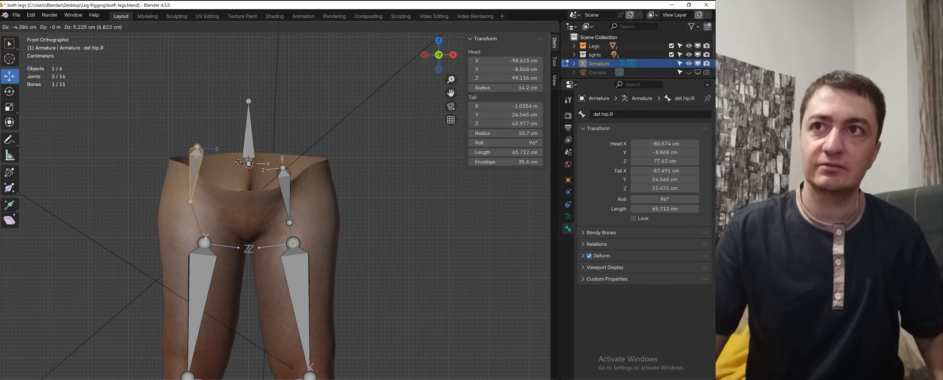
left_click(285, 183, "shift")
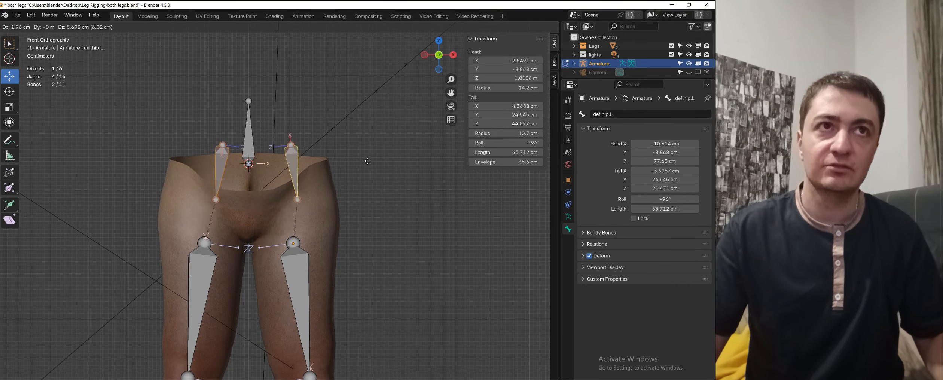
left_click(250, 127, "shift")
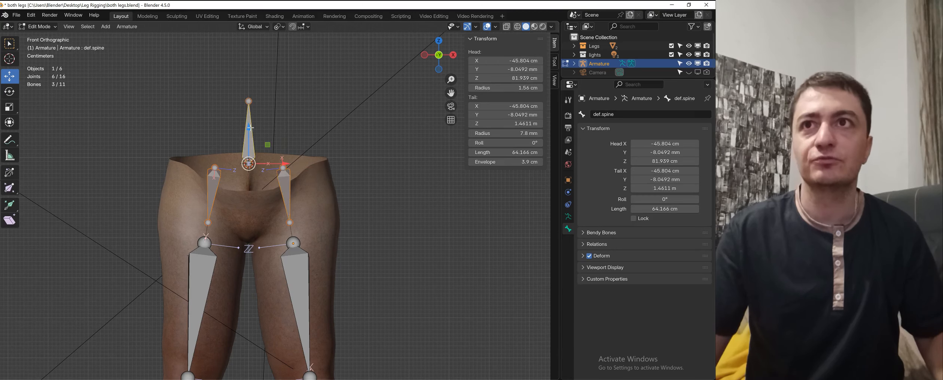
right_click(313, 123)
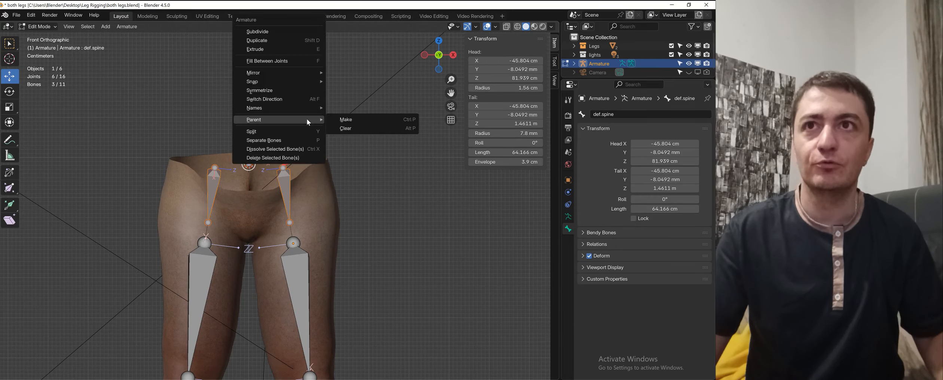
Parent both the left and right hip bones to the spine bone with Keep Offset.
left_click(282, 184)
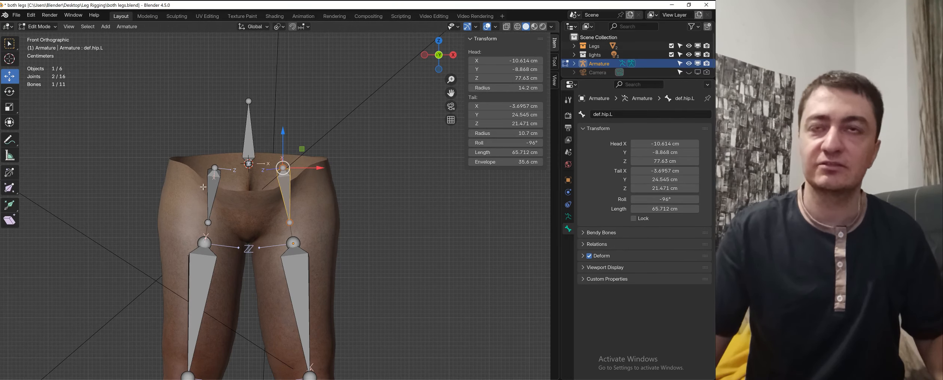
left_click(215, 182, "shift")
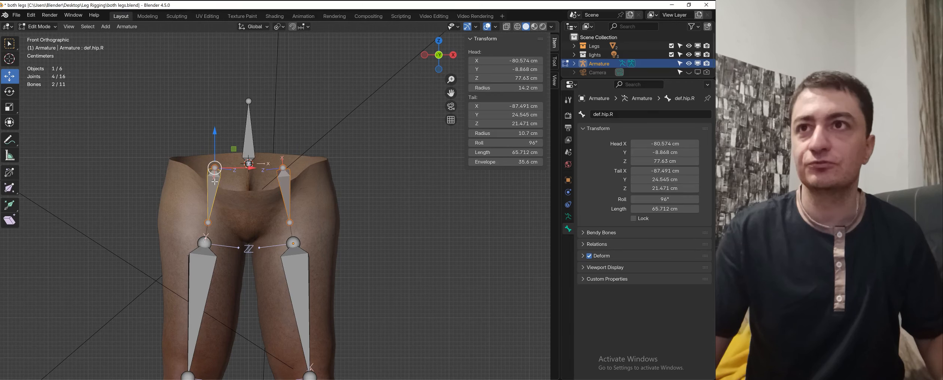
left_click(251, 132, "shift")
right_click(289, 117)
mouse_move(288, 119)
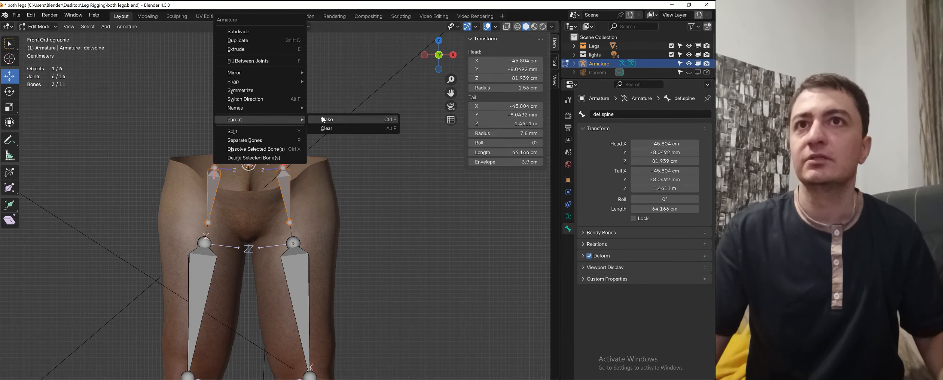
left_click(323, 117)
left_click(321, 117)
scroll(322, 131, "down", 3)
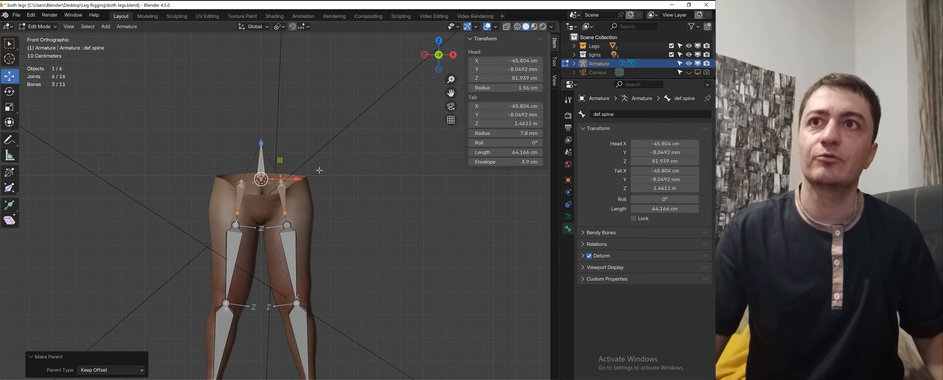
Switch the armature to Pose Mode and test-move the spine bone to check its parenting, cancelling the move.
left_click(331, 176)
key("ctrl+Tab")
left_click(336, 189)
scroll(278, 162, "down", 3)
key("g")
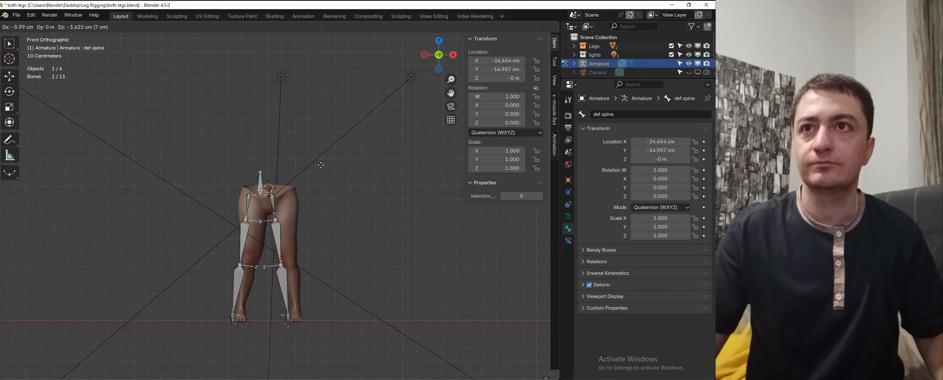
right_click(316, 123)
Test-move the left hip, right hip and left upper leg bones in turn to check their child bones, cancelling each move.
left_click(281, 198)
key("g")
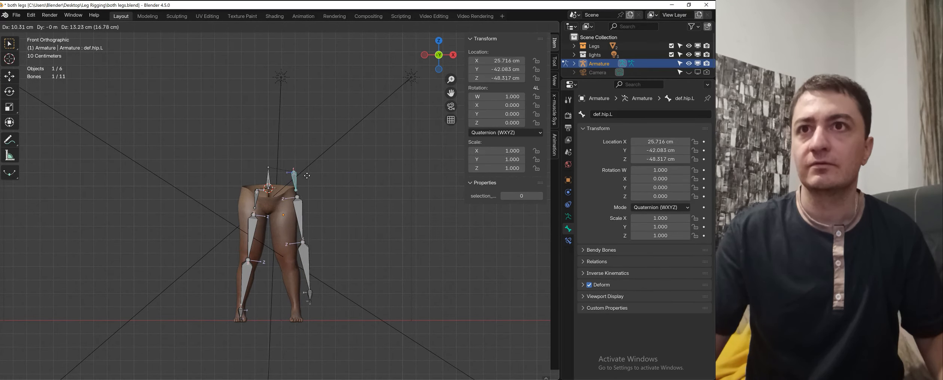
right_click(302, 180)
left_click(258, 203)
key("g")
right_click(240, 184)
left_click(287, 226)
key("g")
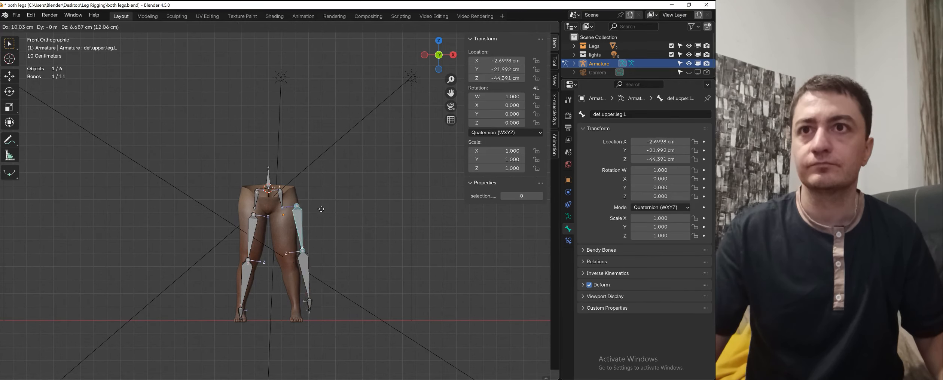
right_click(330, 197)
Snap the 3D cursor to the world origin between the feet.
scroll(330, 197, "up", 1)
middle_click_drag(349, 226, 341, 155, "shift")
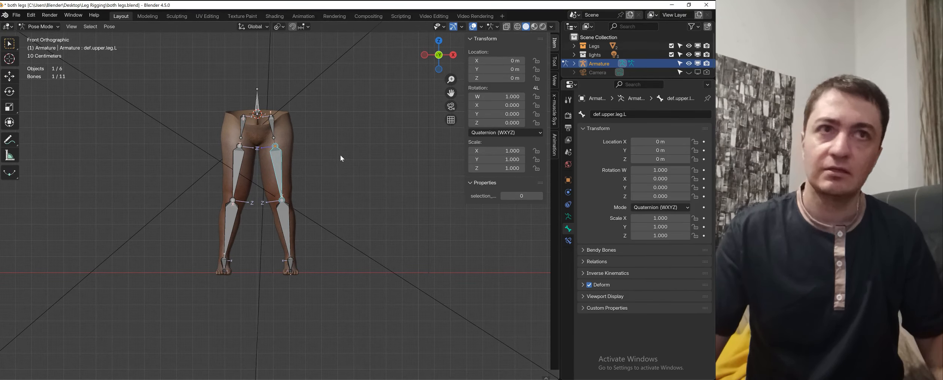
scroll(298, 193, "down", 1)
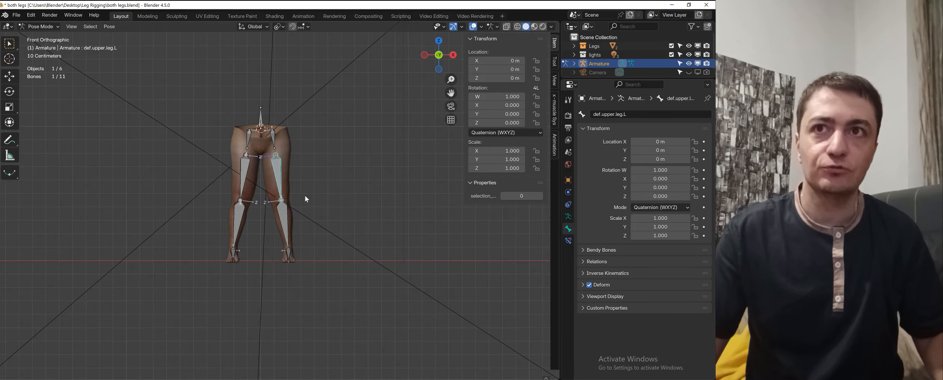
scroll(282, 274, "up", 2)
middle_click_drag(329, 211, 295, 259)
left_click(292, 222)
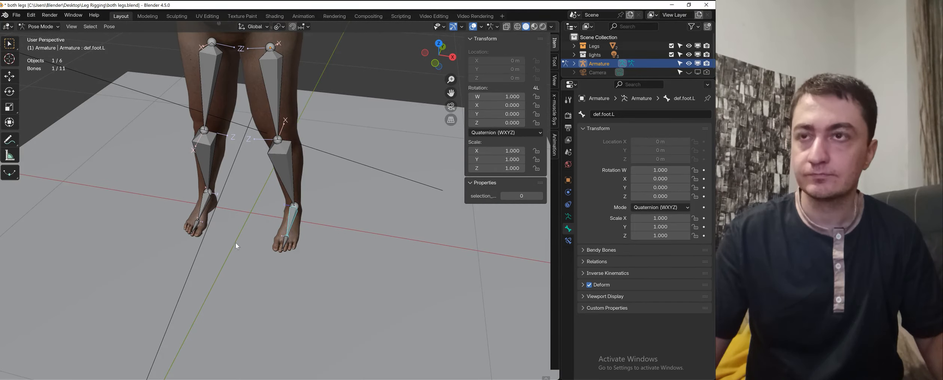
middle_click_drag(237, 246, 273, 189)
key("KP_1")
key("shift+s")
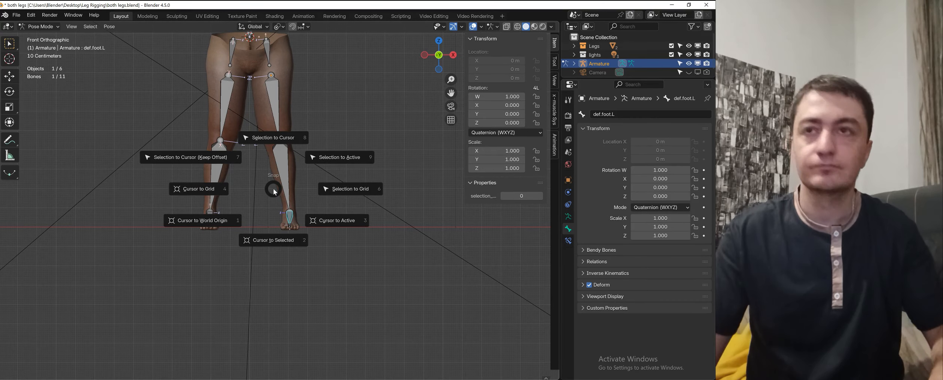
left_click(216, 223)
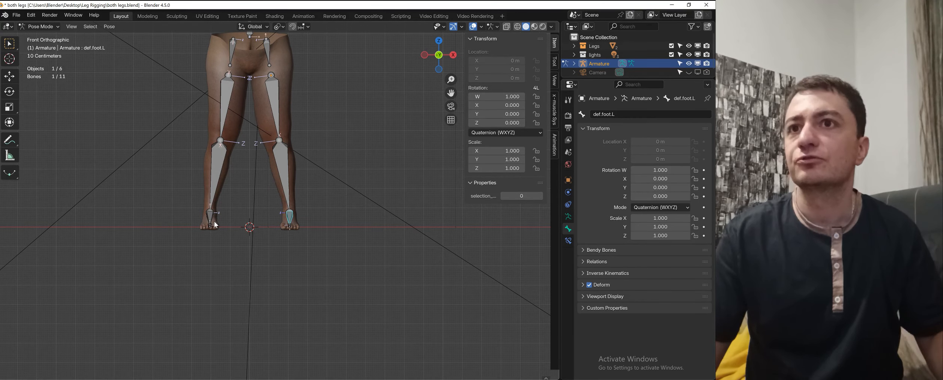
In Edit Mode, add a new bone at the 3D cursor and scale it down to about 0.2.
scroll(308, 238, "down", 2)
key("Tab")
scroll(316, 227, "up", 1)
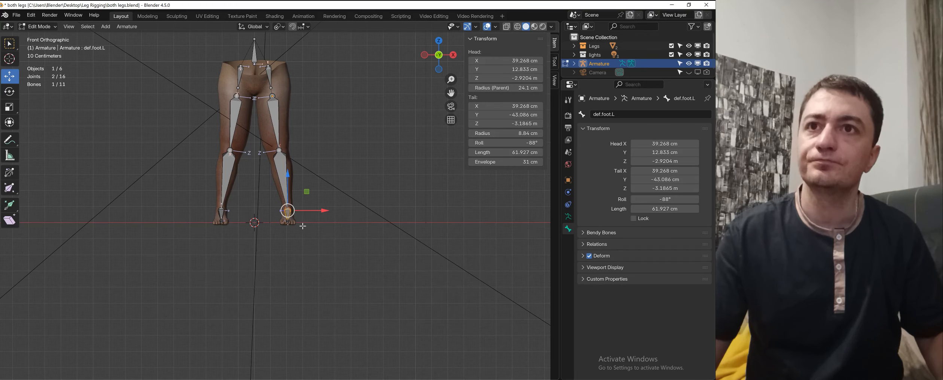
middle_click_drag(329, 175, 331, 206, "shift")
key("shift+a")
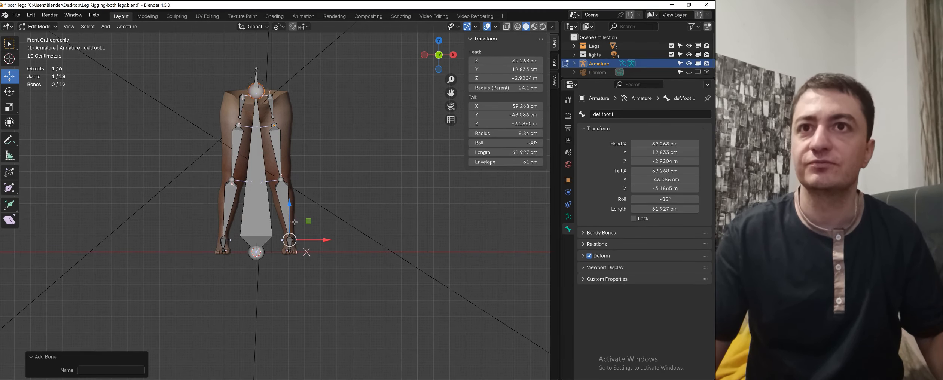
key("s")
left_click(275, 223)
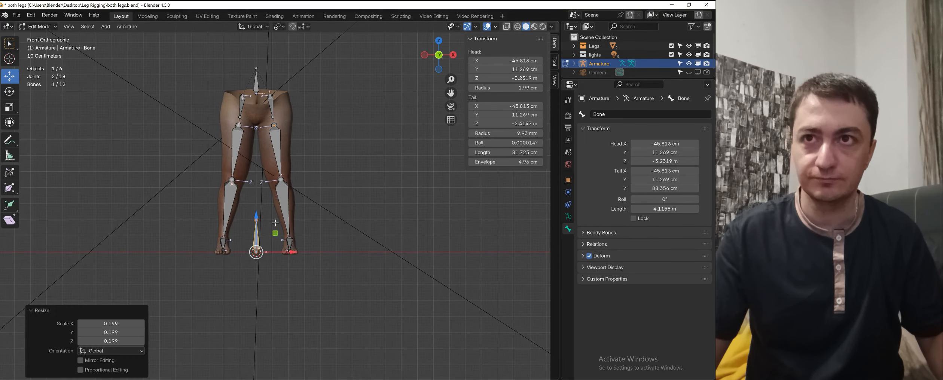
Turn off Deform for the newly added bone between the feet.
left_click(347, 217)
left_click(258, 234)
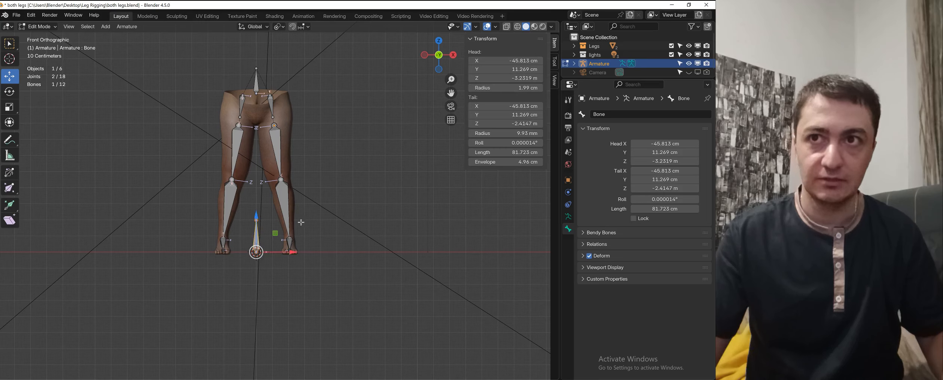
left_click(589, 257)
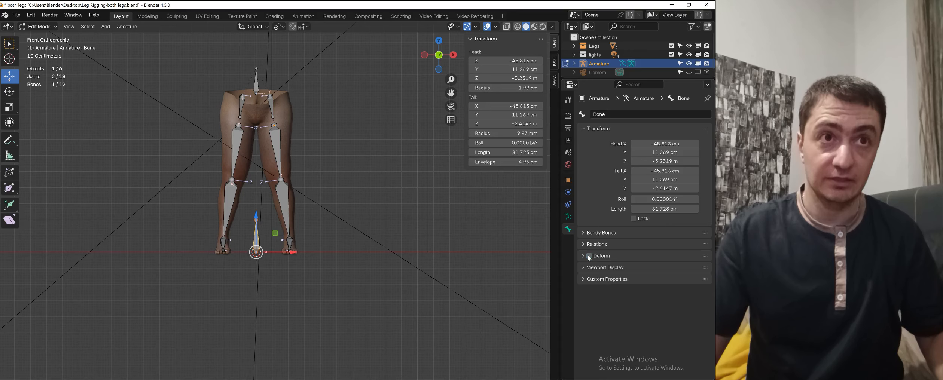
left_click(589, 256)
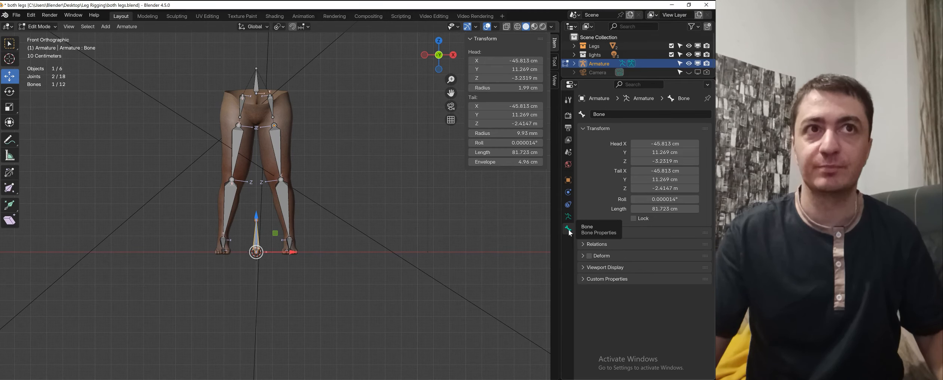
Try rotating the new bone by 90° around the global X axis in the right side view, and undo the rotation.
key("KP_3")
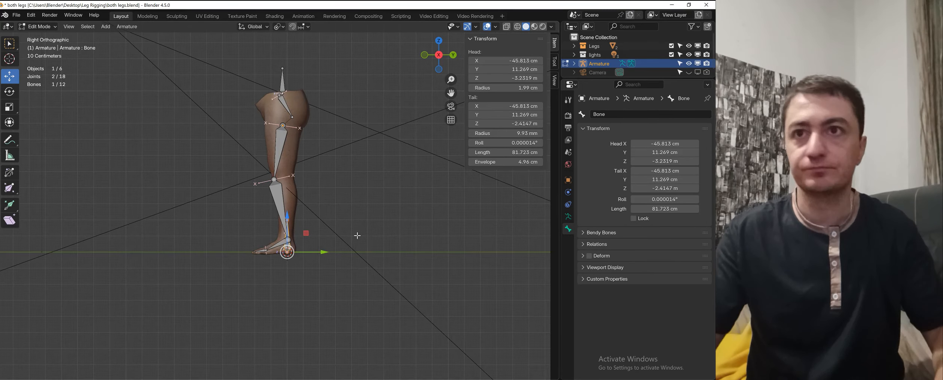
type("rx")
type("90")
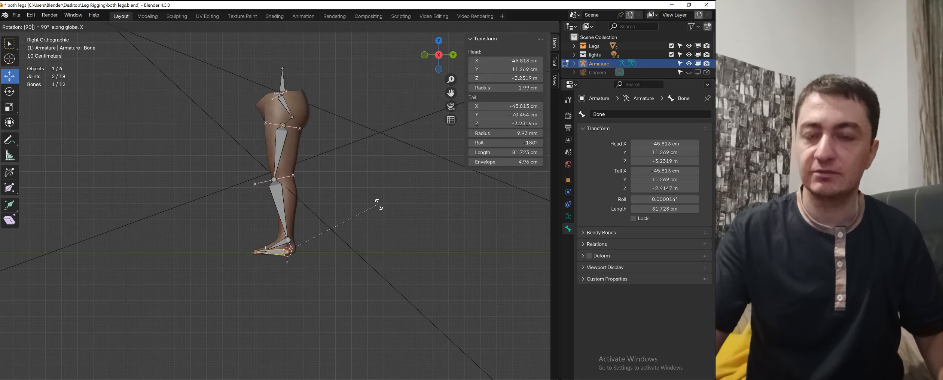
key("Return")
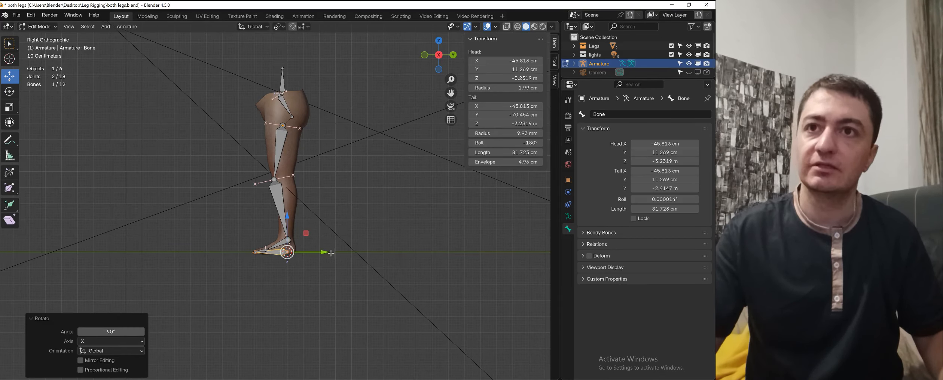
key("ctrl+z")
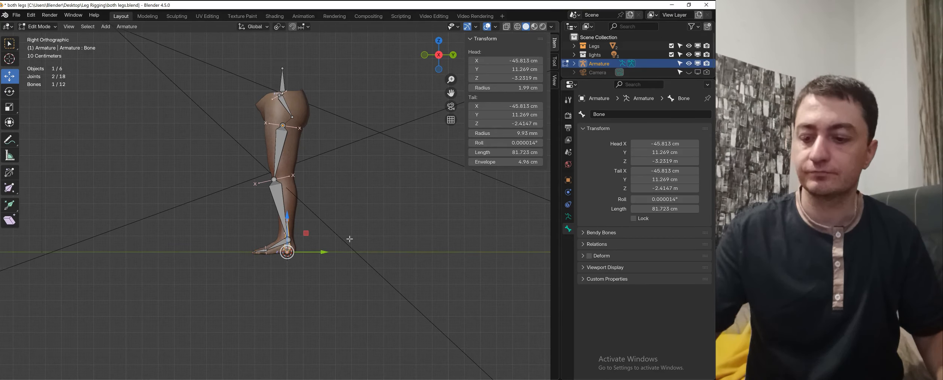
Rotate the new bone by -90° around X, and enlarge it to about 2.06 m long with its head in front of the feet.
type("rx-90")
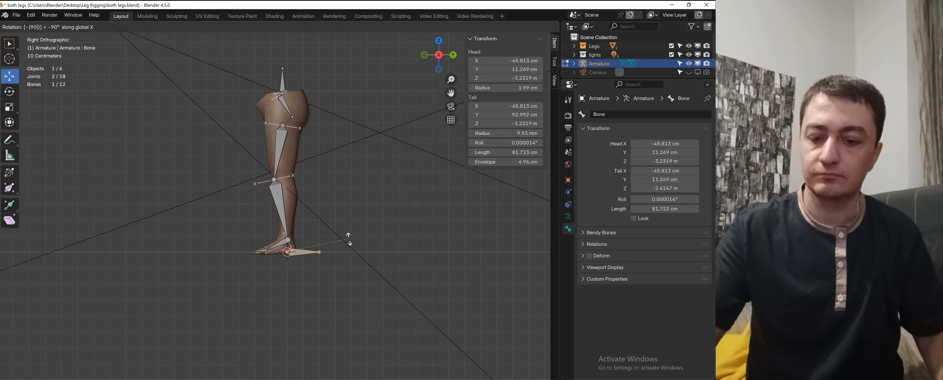
key("Return")
left_click_drag(319, 256, 277, 254)
key("g")
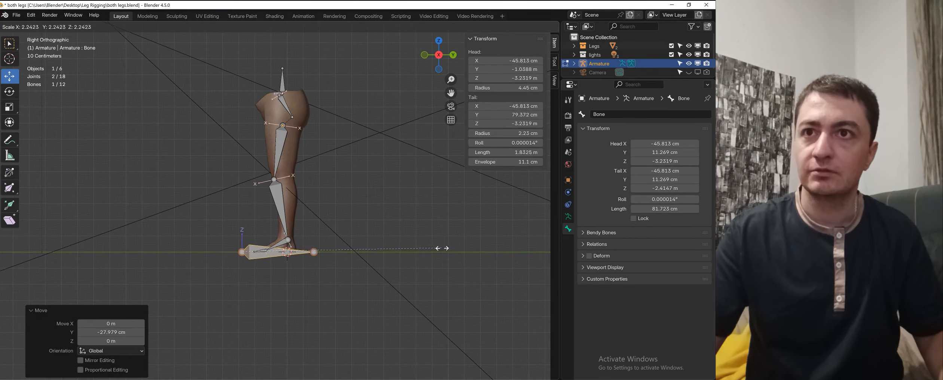
left_click(467, 239)
left_click_drag(279, 252, 238, 270)
Parent the def.spine bone to the new non-deforming bone at the feet, using Keep Offset.
middle_click_drag(264, 129, 323, 219)
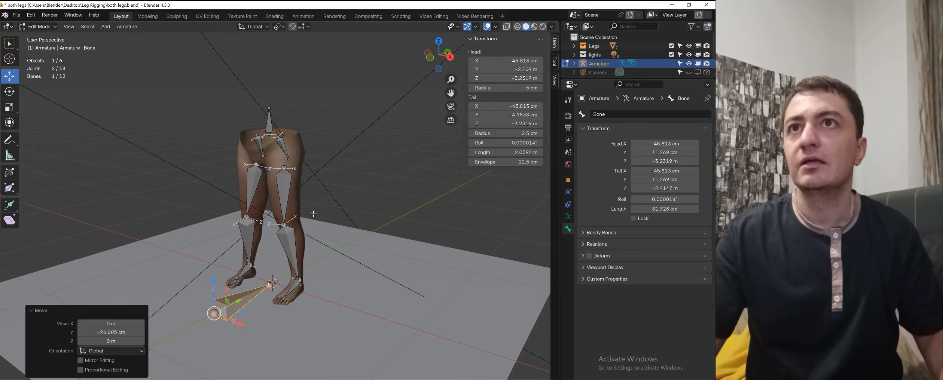
left_click(337, 216)
left_click(265, 123)
key("g")
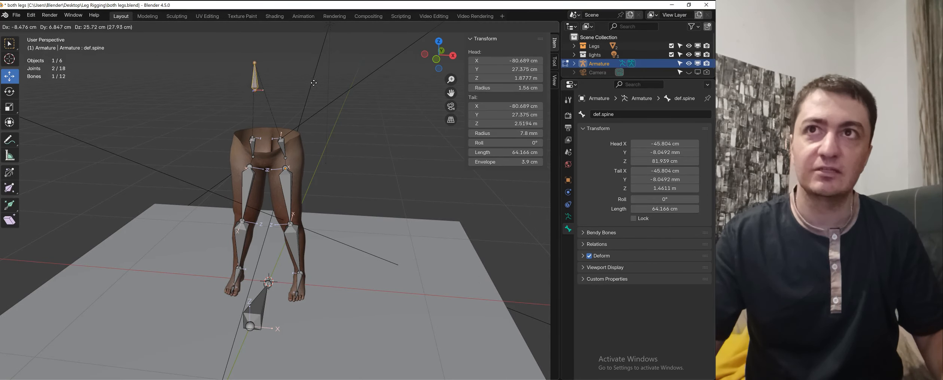
right_click(231, 88)
left_click(249, 293, "shift")
middle_click_drag(249, 293, 381, 231)
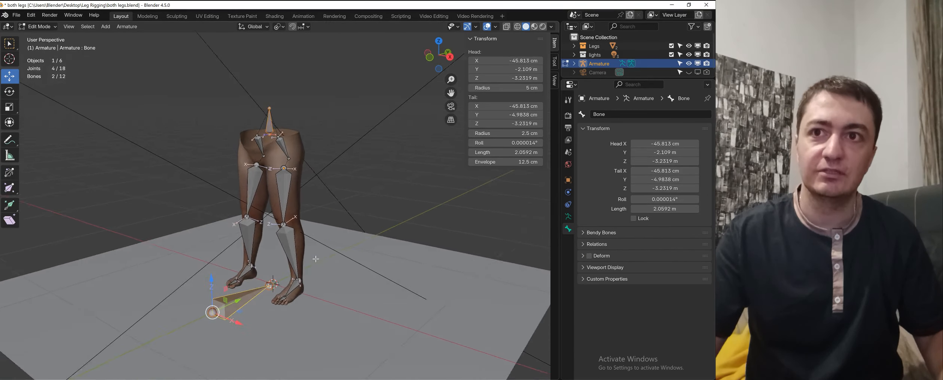
right_click(381, 231)
mouse_move(380, 231)
left_click(409, 232)
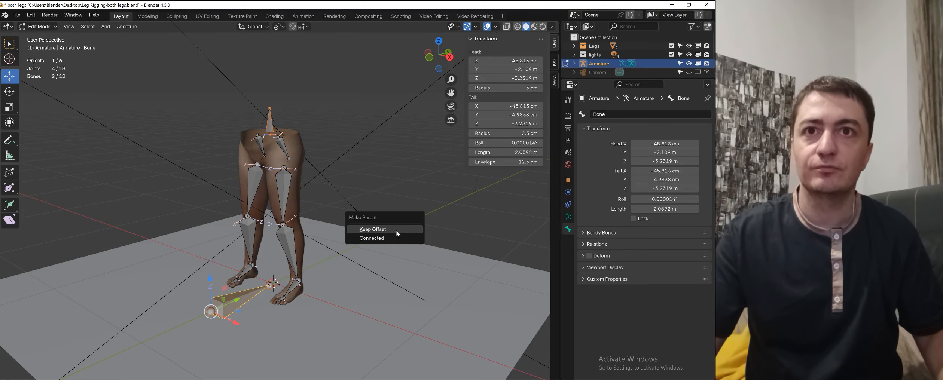
left_click(396, 231)
In Pose Mode, test whether the whole leg rig follows the new parent bone by moving it, cancelling each move.
key("ctrl+Tab")
left_click(333, 287)
scroll(318, 274, "down", 2)
left_click(253, 269)
key("g")
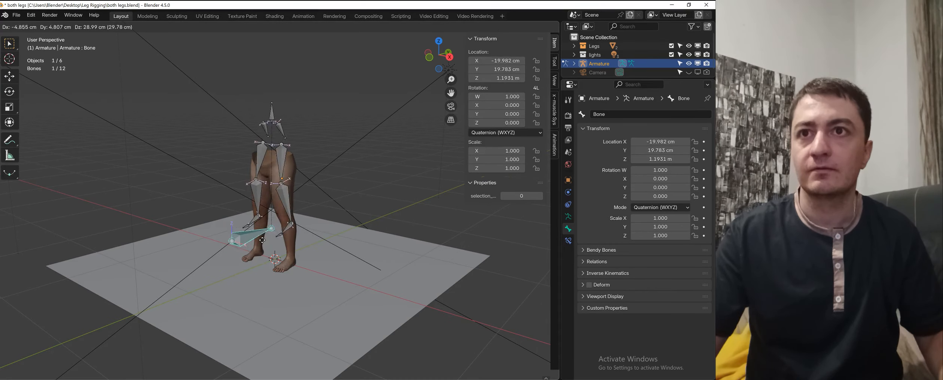
right_click(356, 233)
middle_click_drag(357, 233, 264, 263)
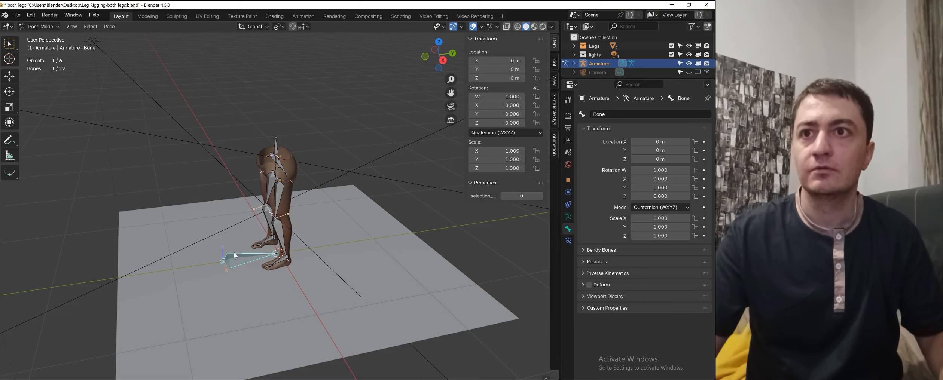
left_click_drag(258, 257, 205, 242)
right_click(205, 243)
middle_click_drag(229, 258, 320, 238)
key("g")
right_click(350, 229)
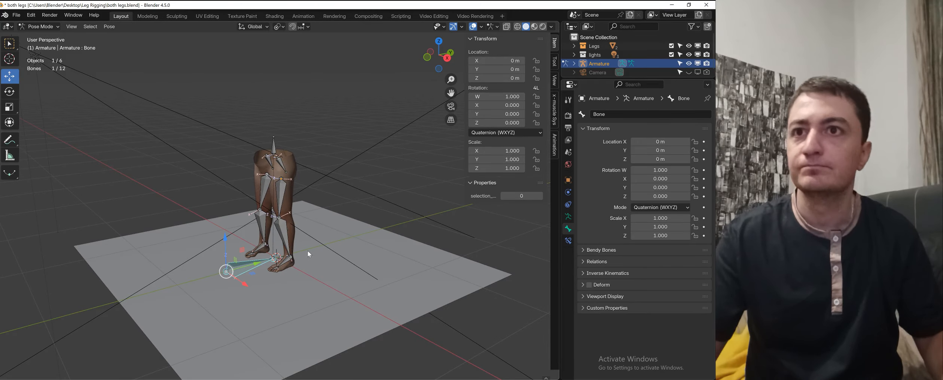
In Edit Mode, move the new bone back along the Y axis toward the feet, and return to Pose Mode.
key("Tab")
scroll(238, 268, "up", 3)
middle_click_drag(237, 268, 222, 292)
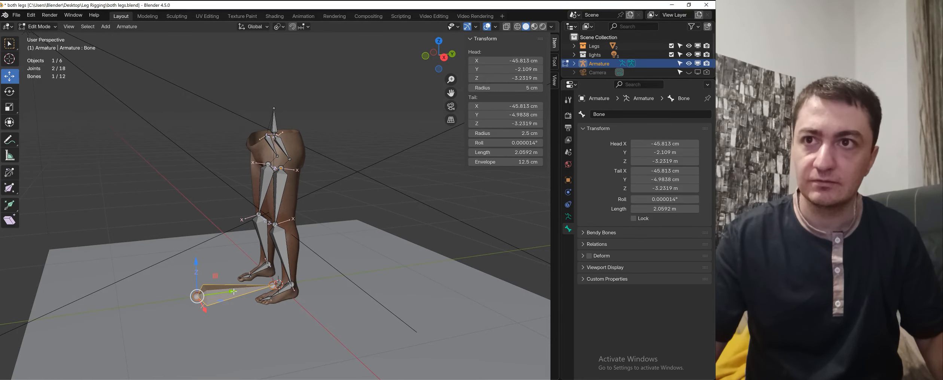
left_click_drag(234, 292, 267, 283)
middle_click_drag(267, 284, 313, 273)
key("ctrl+Tab")
left_click(341, 288)
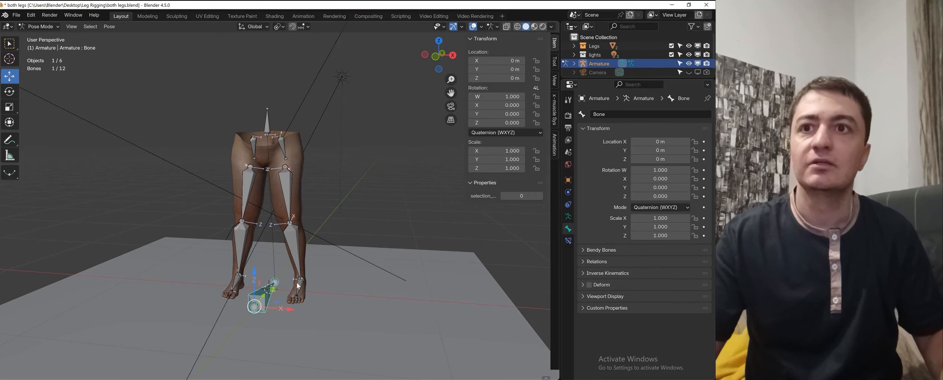
Rename the new bone at the feet as "Root bone" and deselect it.
left_click(615, 115)
type("Root")
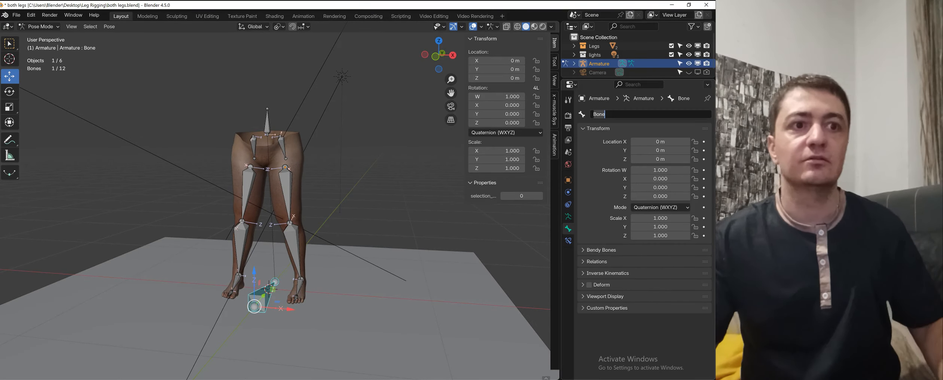
type(" bo")
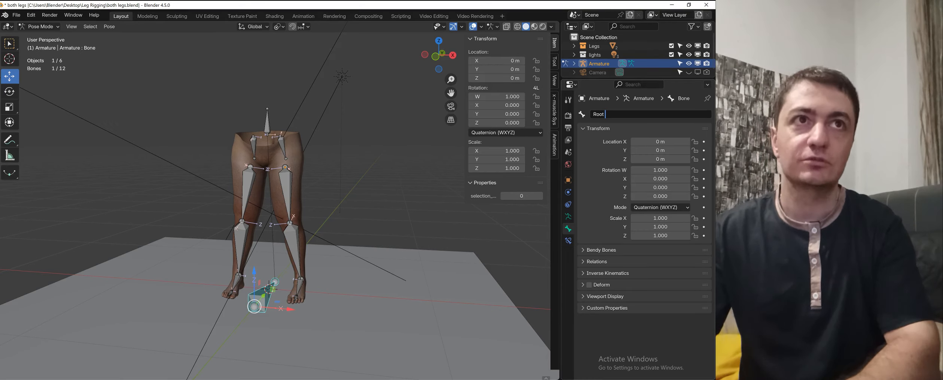
type("ne")
key("Return")
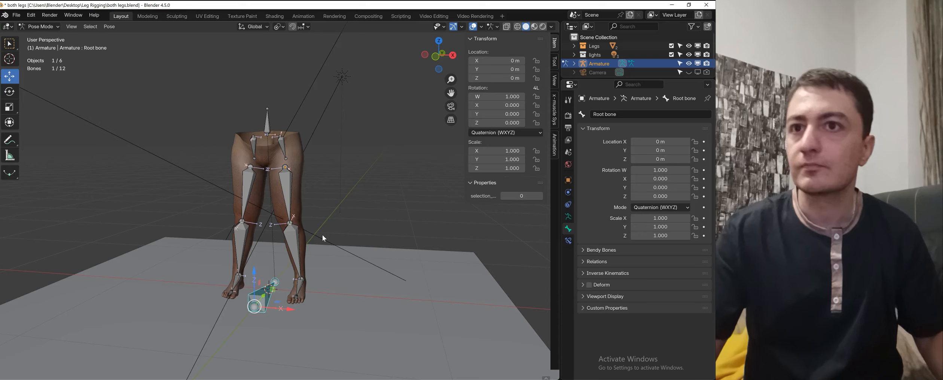
left_click(295, 201)
scroll(304, 177, "up", 3)
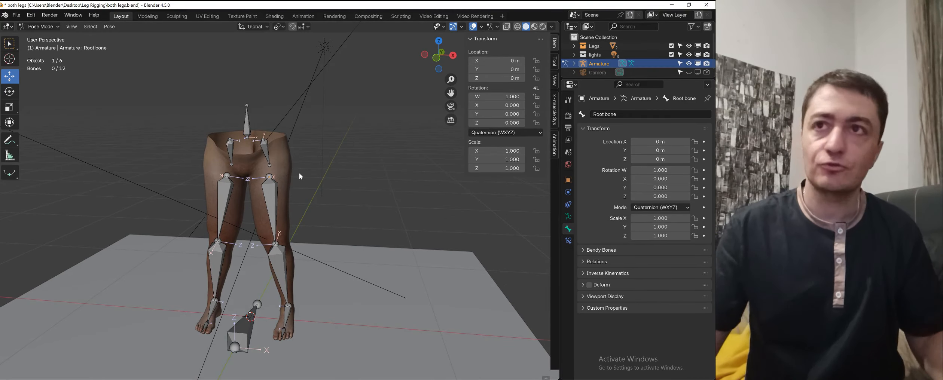
key("KP_1")
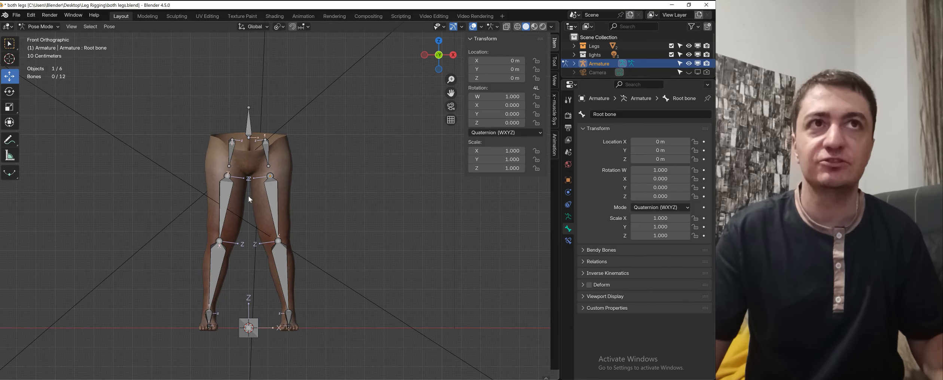
scroll(257, 194, "down", 1)
mouse_move(324, 261)
middle_mouse_down("shift")
mouse_move(325, 241)
mouse_move(325, 252)
middle_mouse_up("shift")
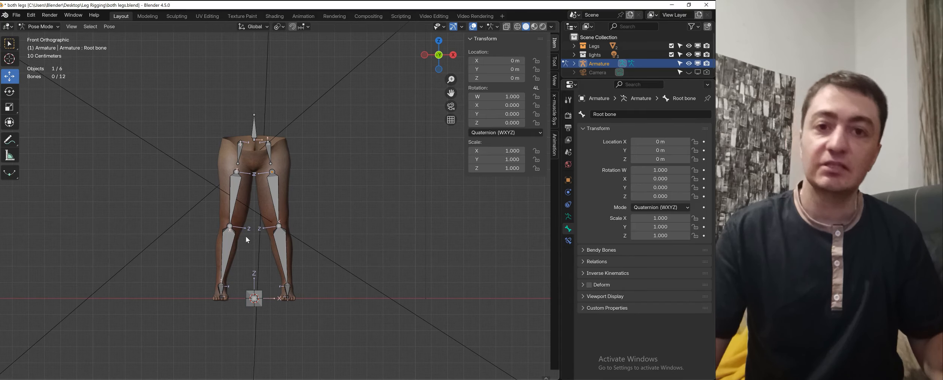
middle_click_drag(246, 236, 297, 170)
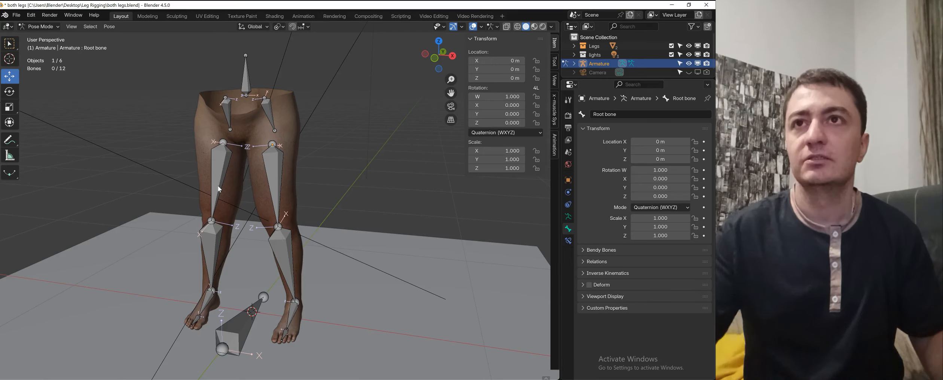
scroll(294, 166, "down", 2)
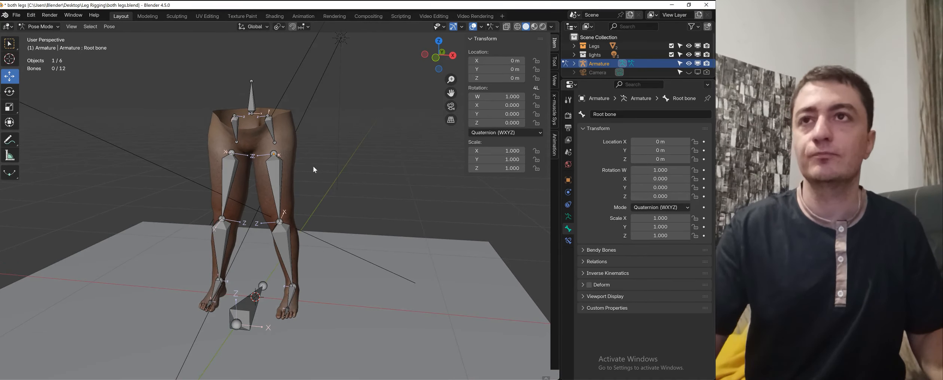